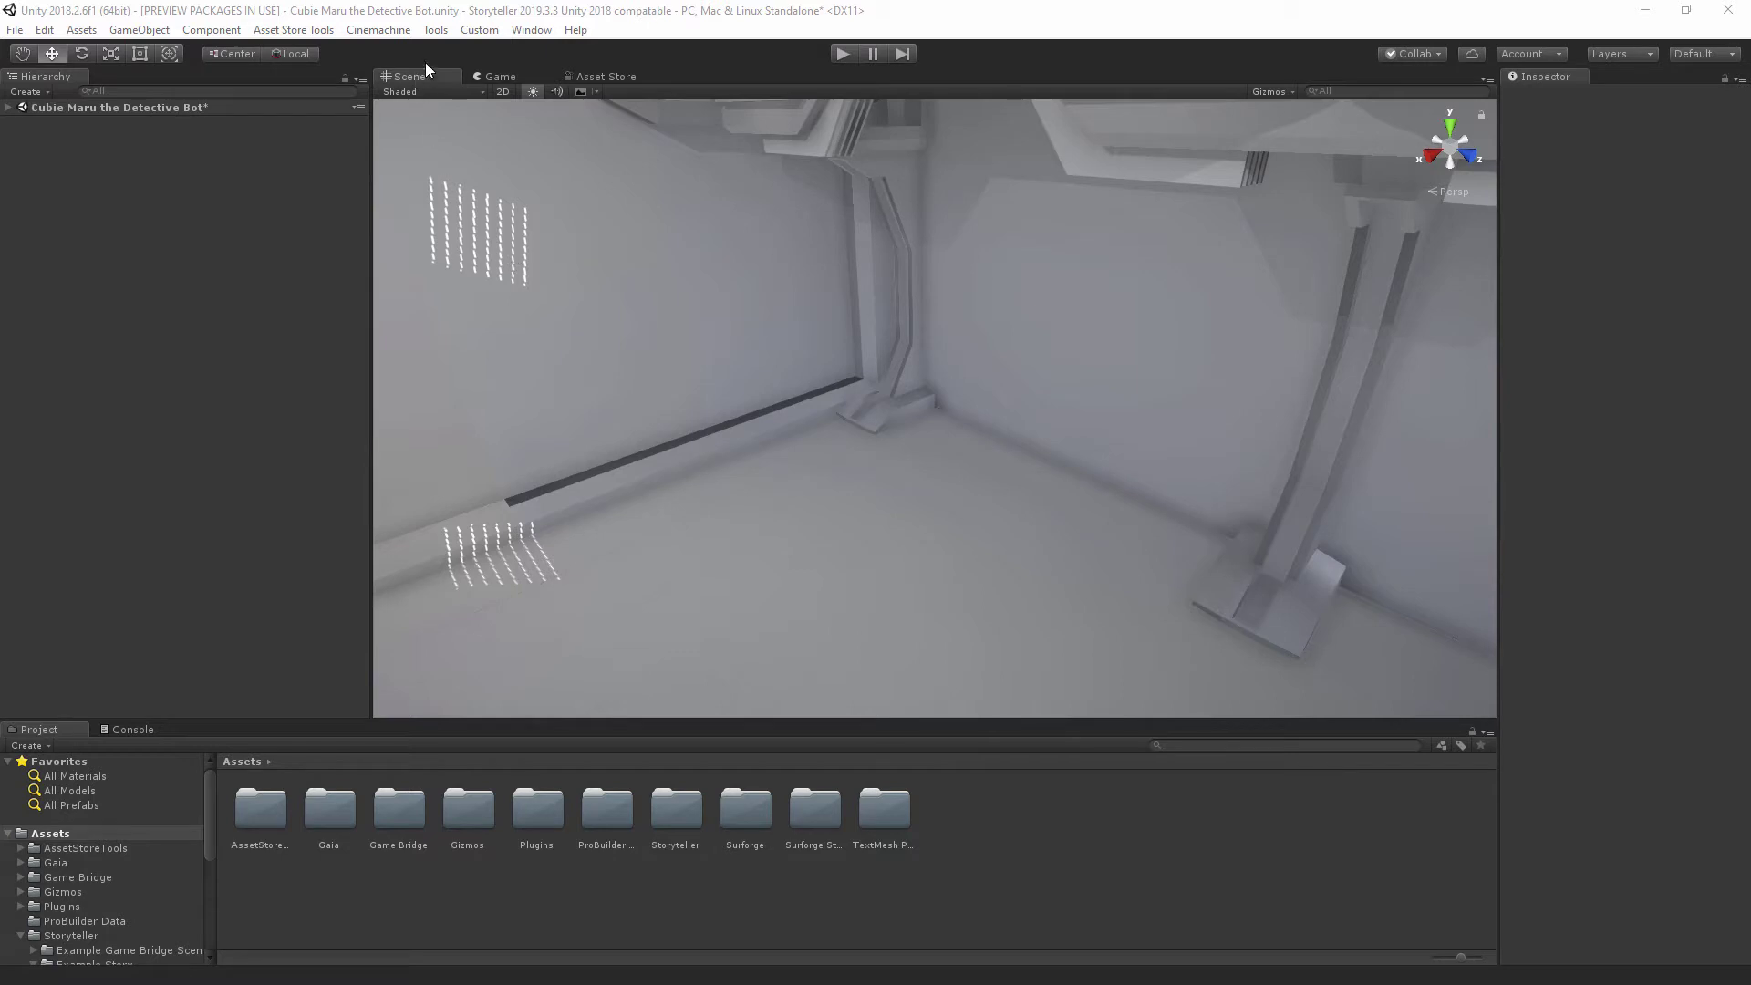
- Open Storyteller from Tools > DaiMangou and dismiss the Storyteller 2019 welcome popup
{"action": "left_click", "coordinate": [435, 32]}
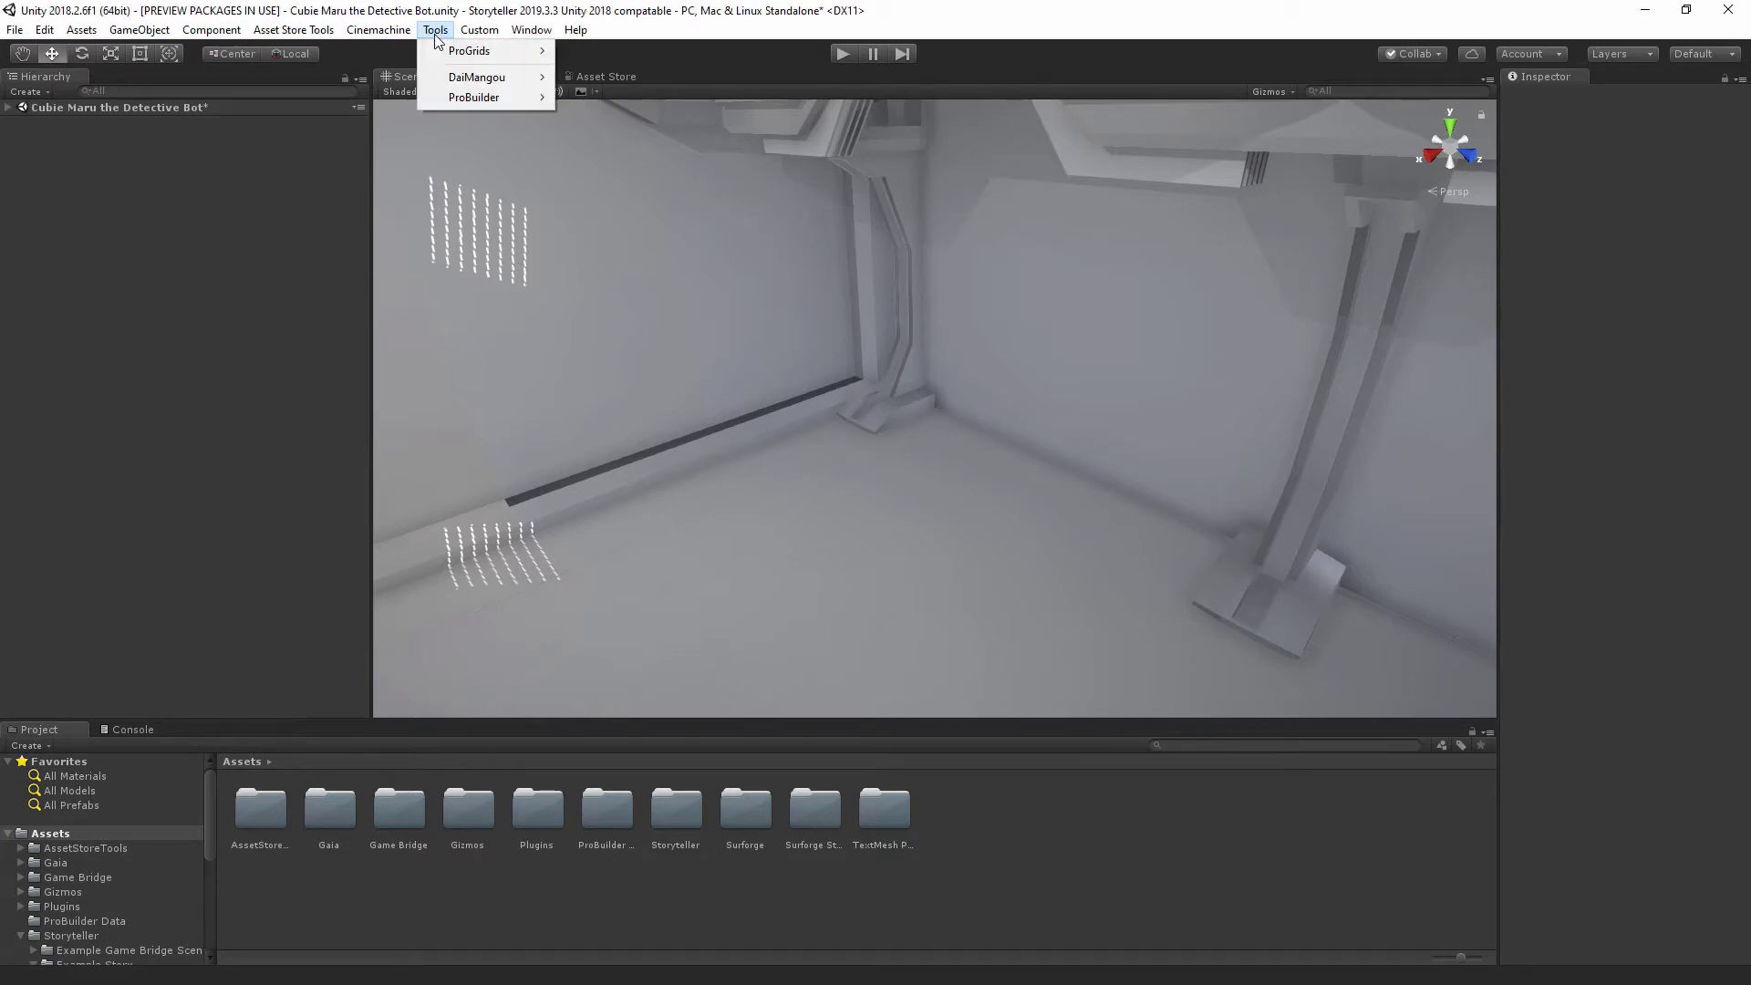
{"action": "mouse_move", "coordinate": [488, 77]}
{"action": "left_click", "coordinate": [613, 77]}
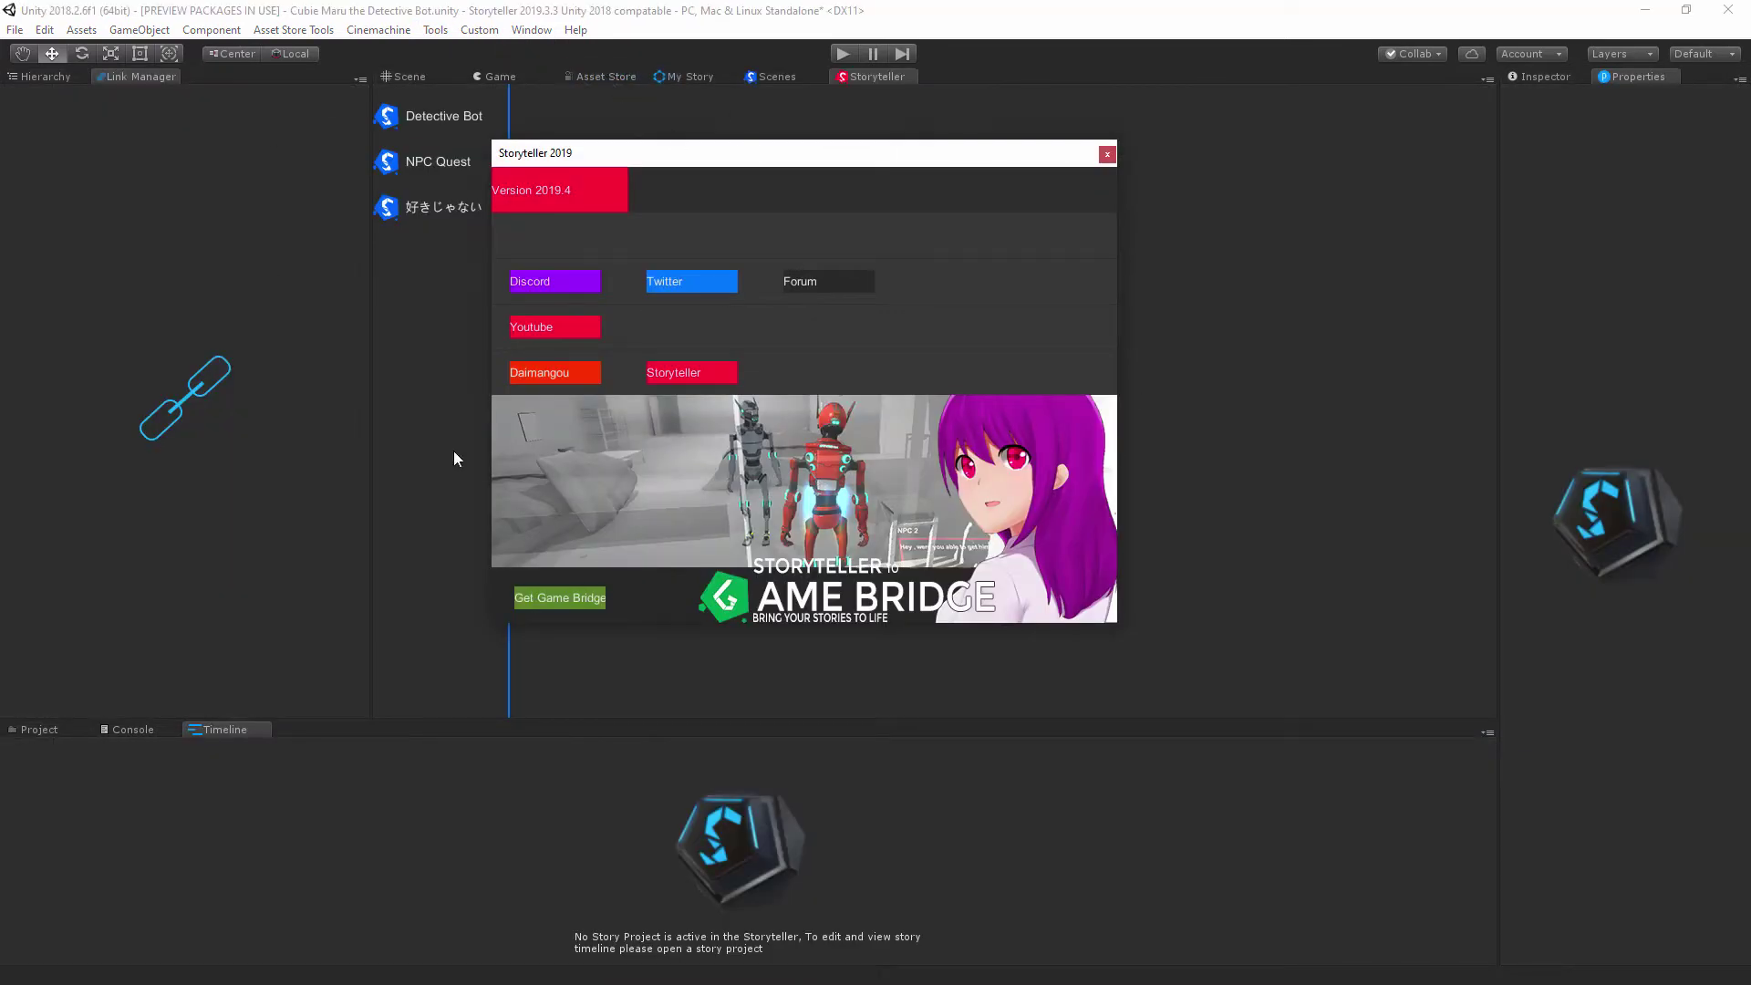
{"action": "left_click_drag", "start_coordinate": [1010, 160], "coordinate": [1123, 241]}
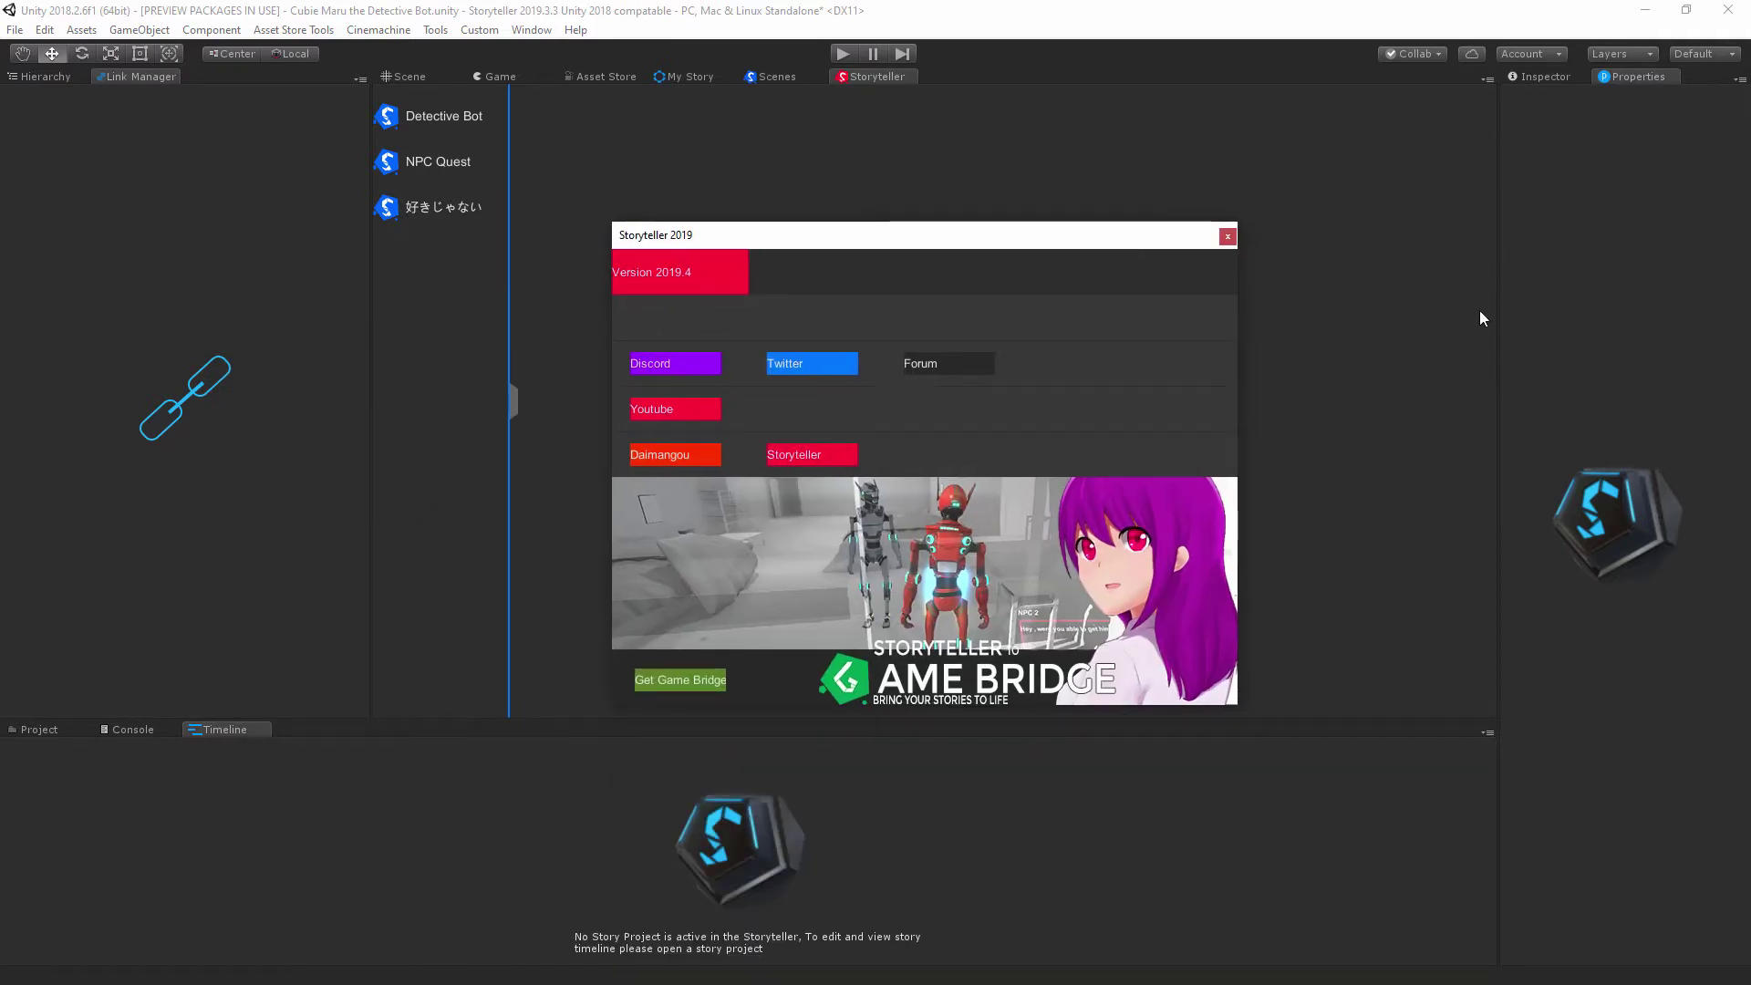
{"action": "left_click", "coordinate": [1228, 237]}
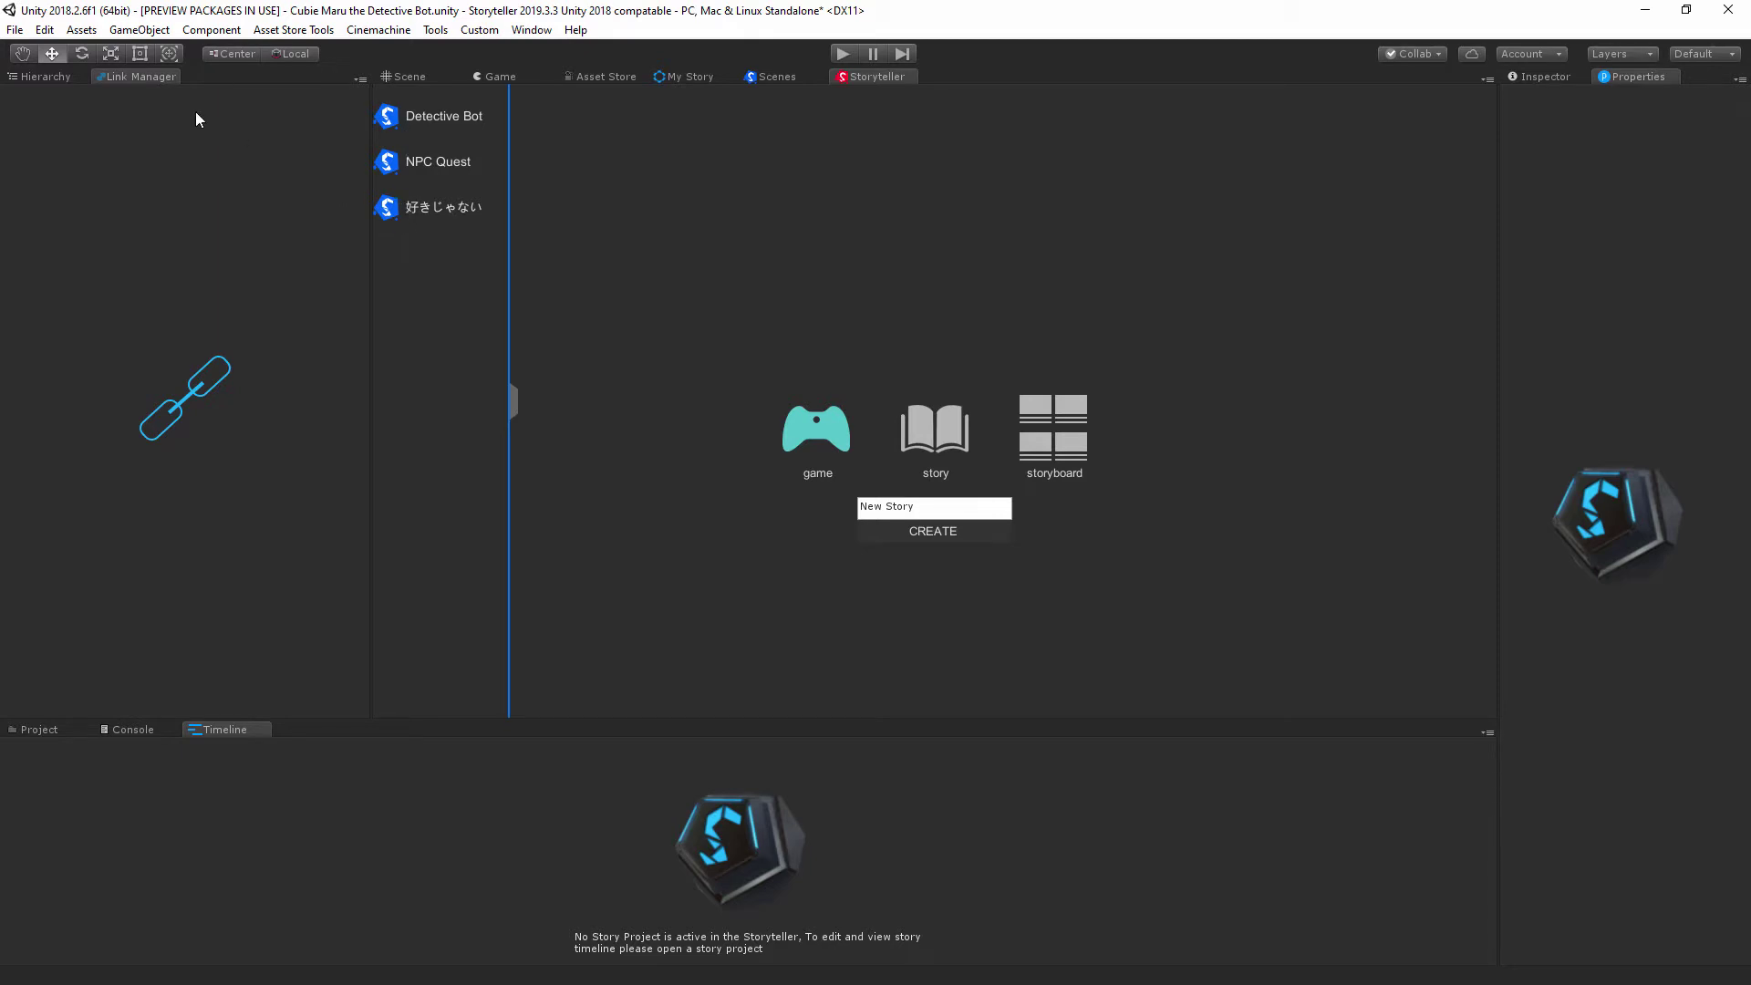
- Dock Link Manager with Hierarchy bottom-right, tour the robots' room, then widen the story list
{"action": "left_click_drag", "start_coordinate": [145, 78], "coordinate": [1621, 815]}
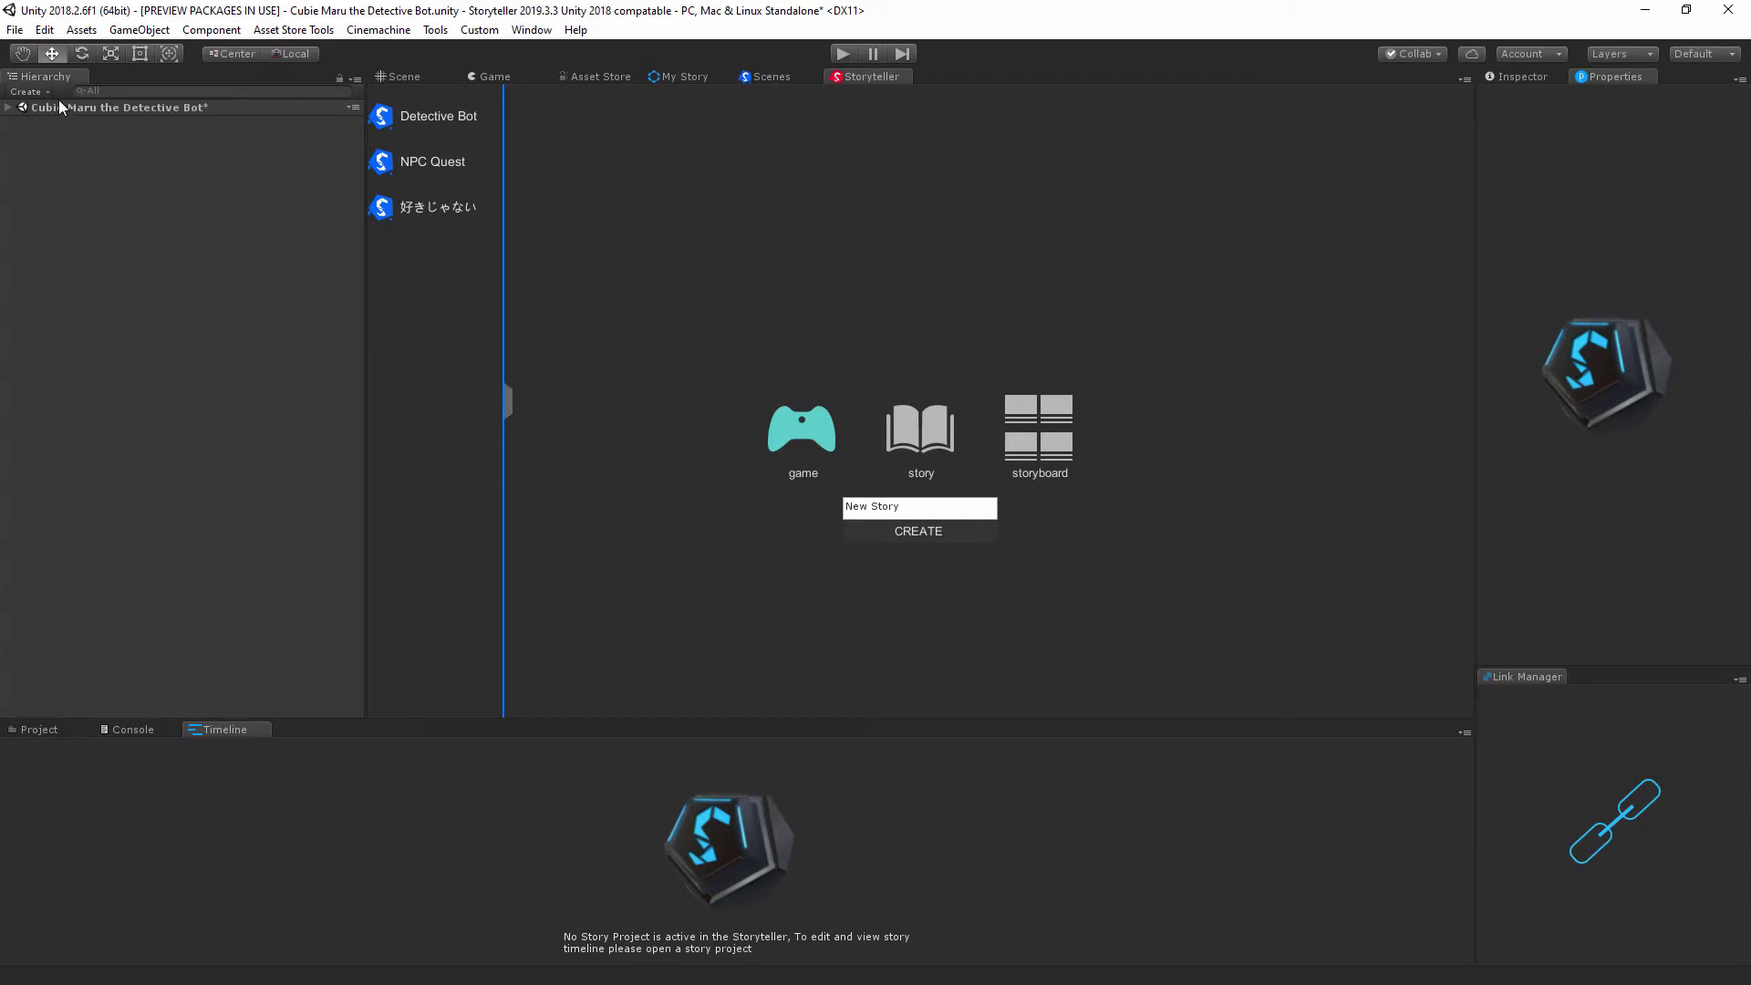
{"action": "left_click_drag", "start_coordinate": [65, 80], "coordinate": [1596, 682]}
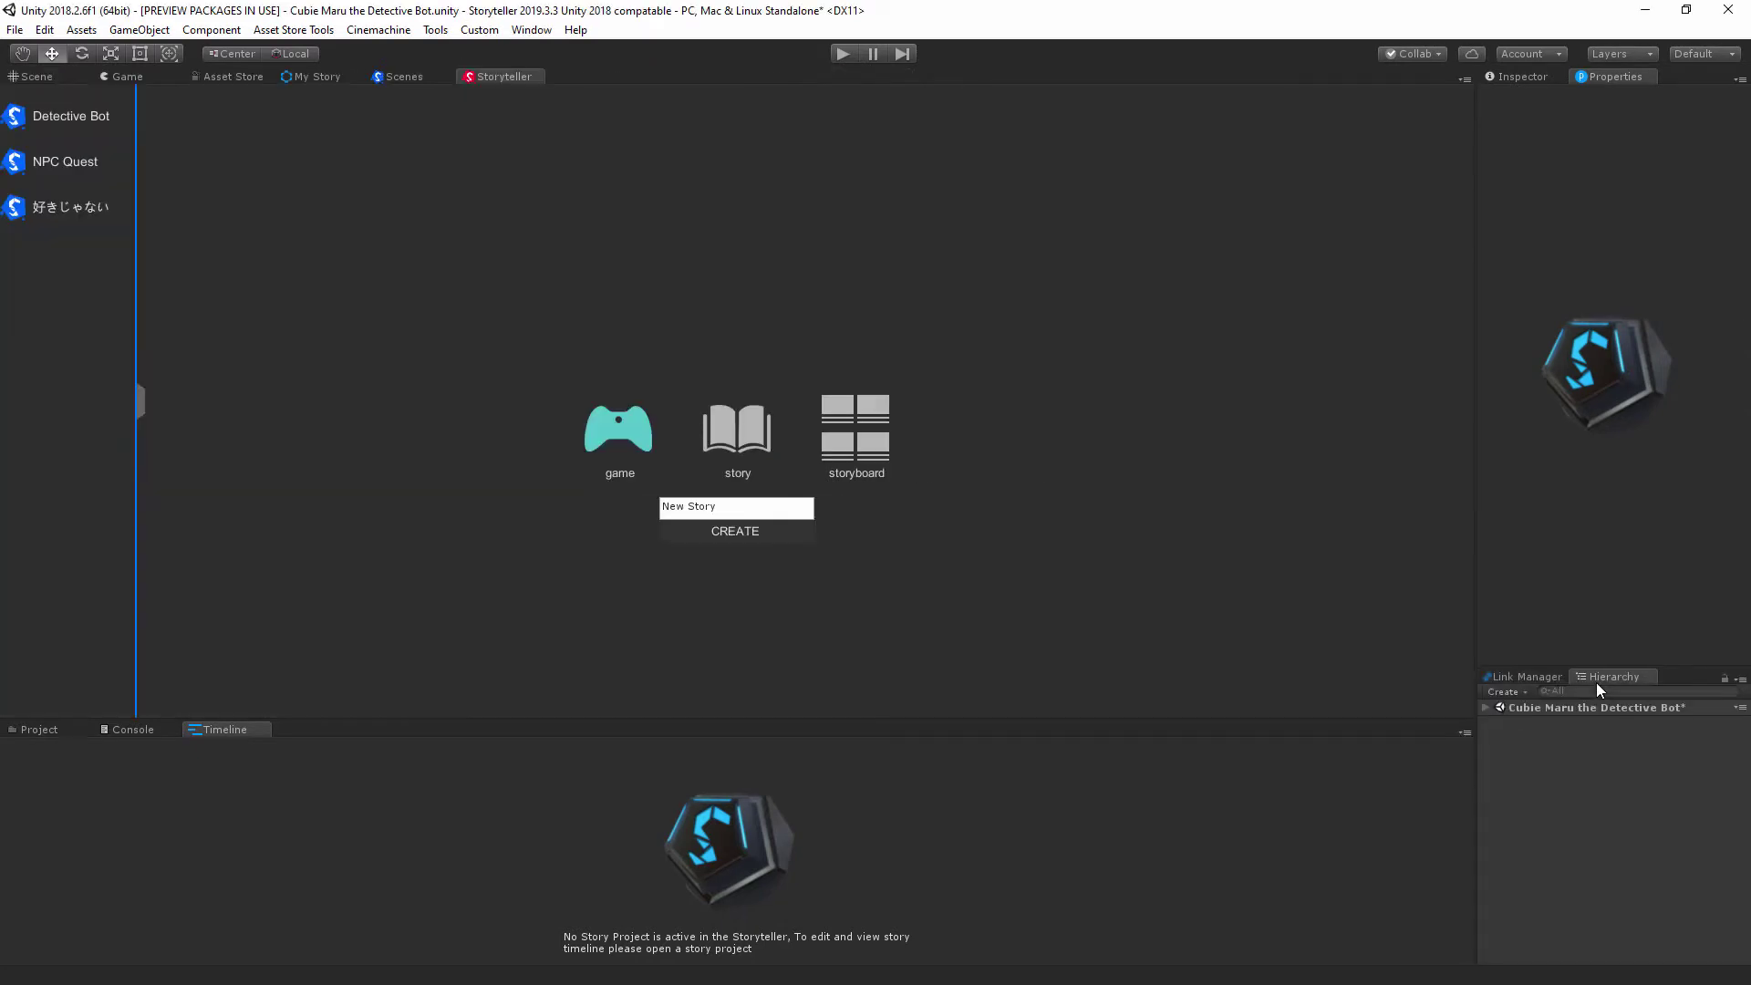
{"action": "left_click", "coordinate": [37, 77]}
{"action": "right_click_drag", "start_coordinate": [1056, 411], "coordinate": [68, 473]}
{"action": "middle_click_drag", "start_coordinate": [348, 423], "coordinate": [580, 452]}
{"action": "scroll", "coordinate": [715, 477], "scroll_direction": "up", "scroll_amount": 10}
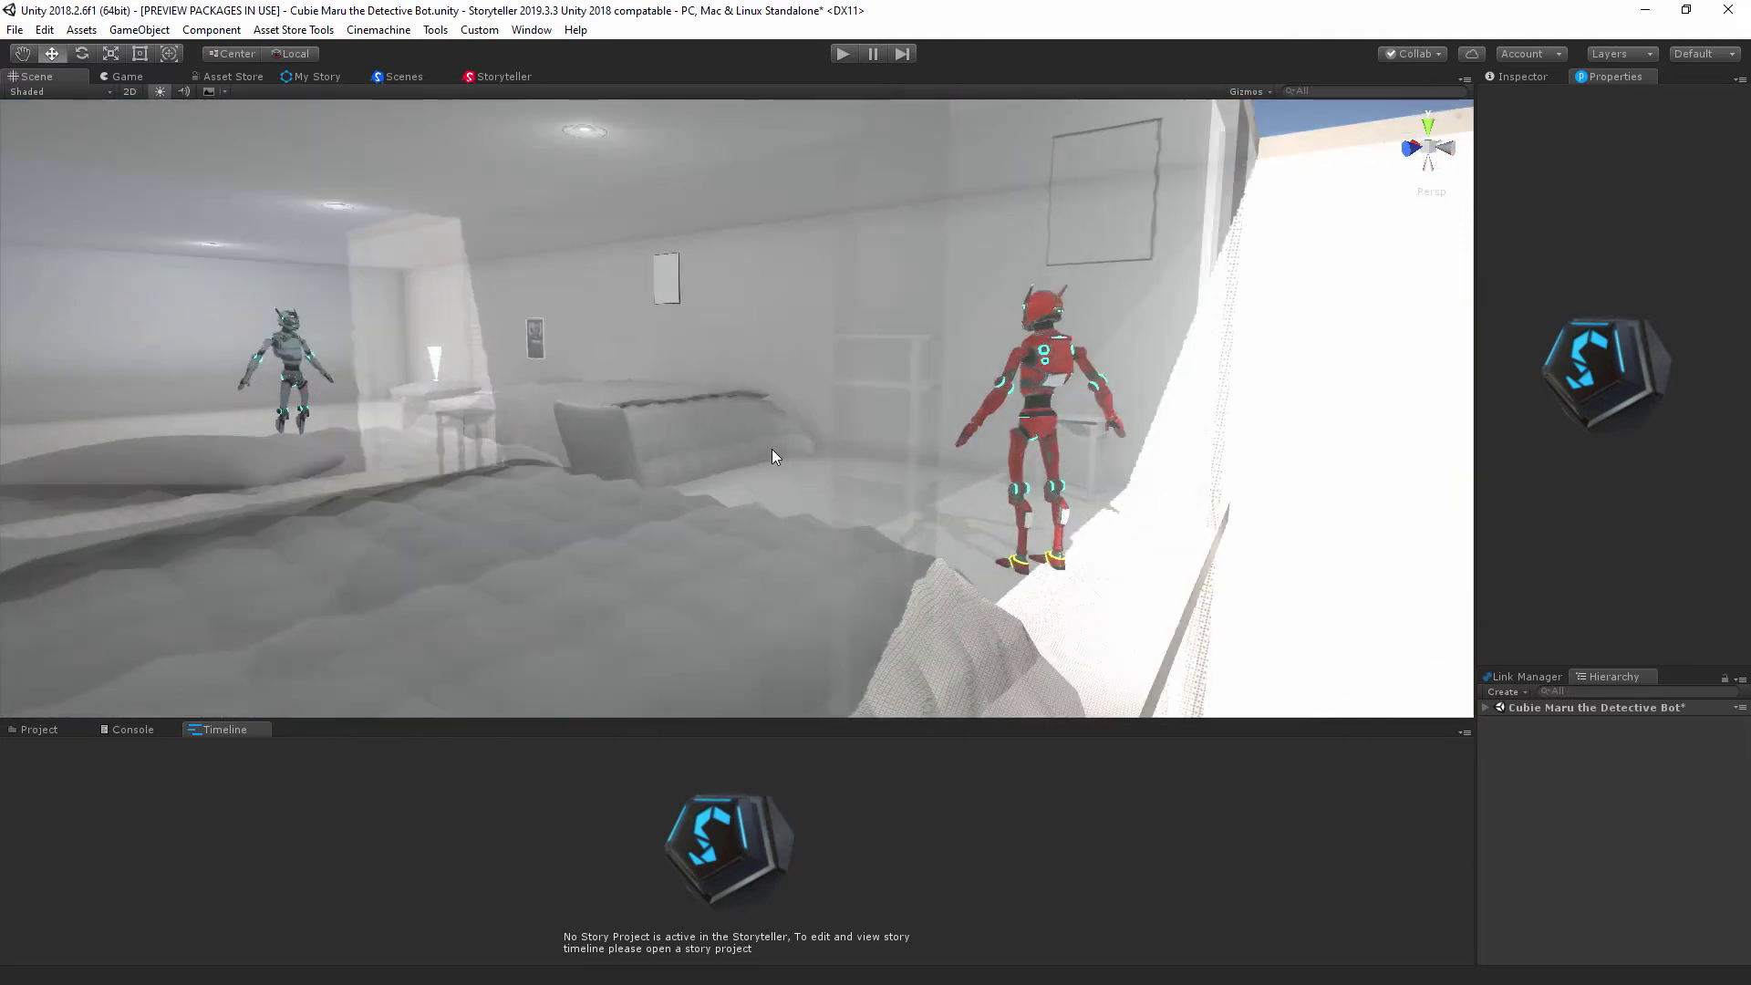
{"action": "middle_click_drag", "start_coordinate": [796, 435], "coordinate": [742, 449]}
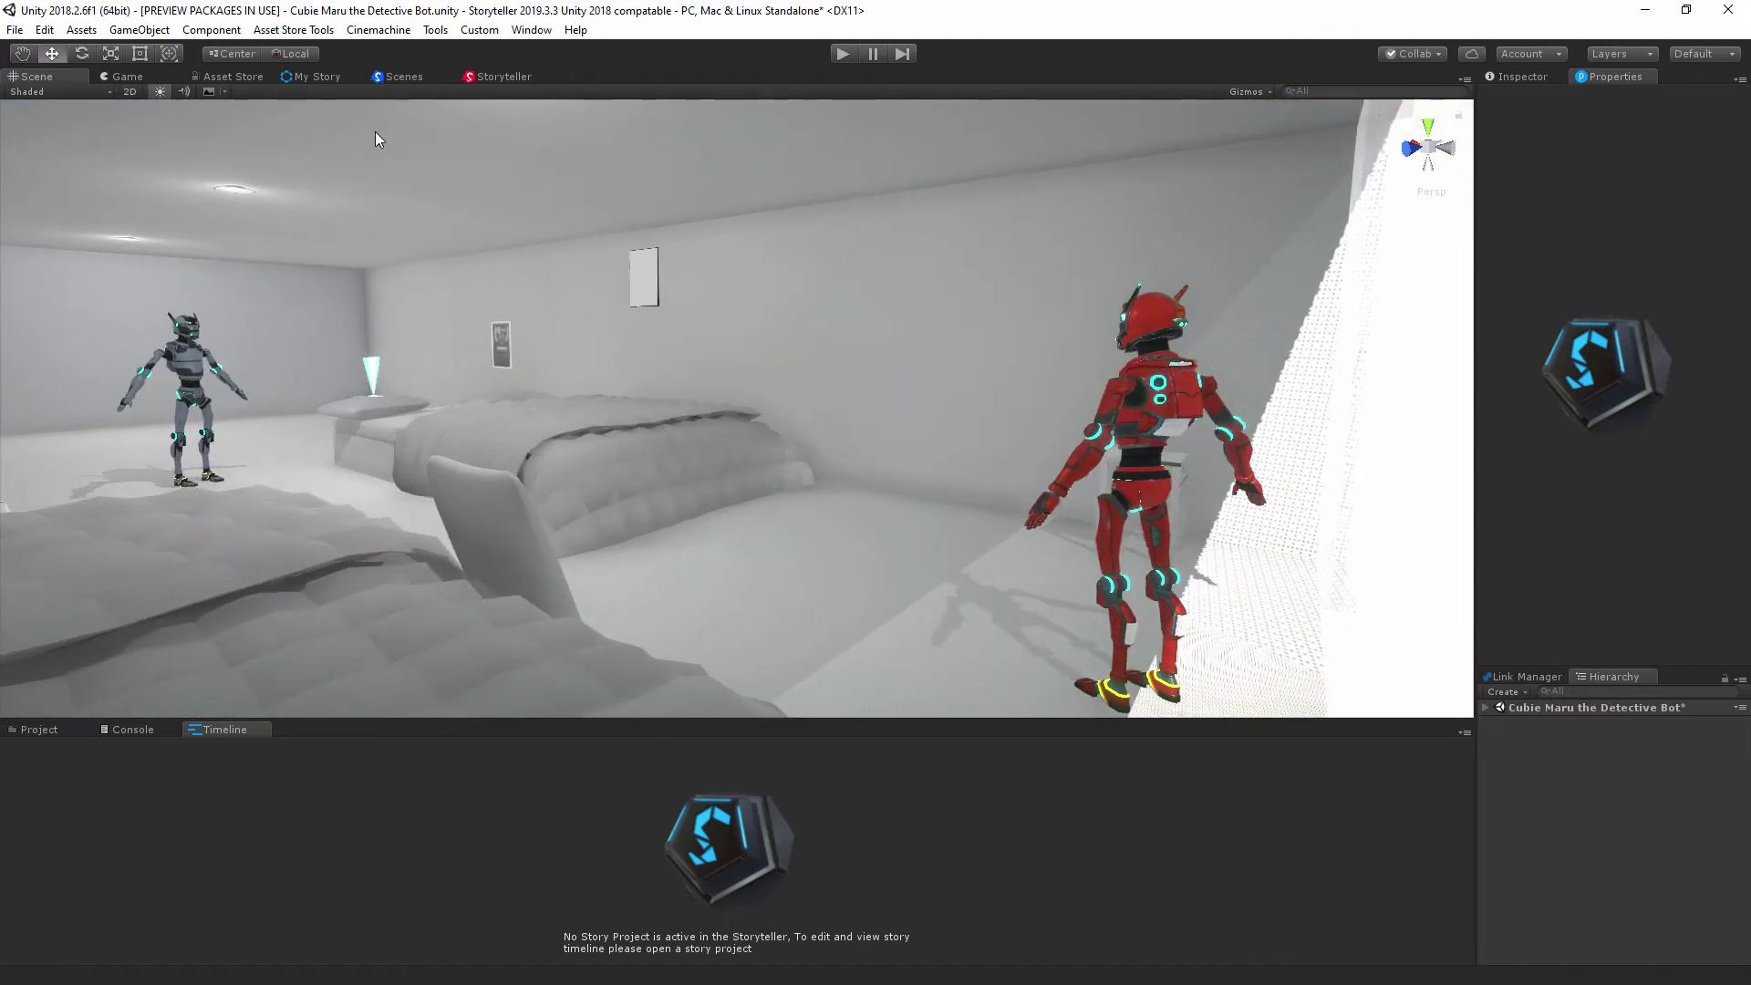
{"action": "left_click", "coordinate": [493, 77]}
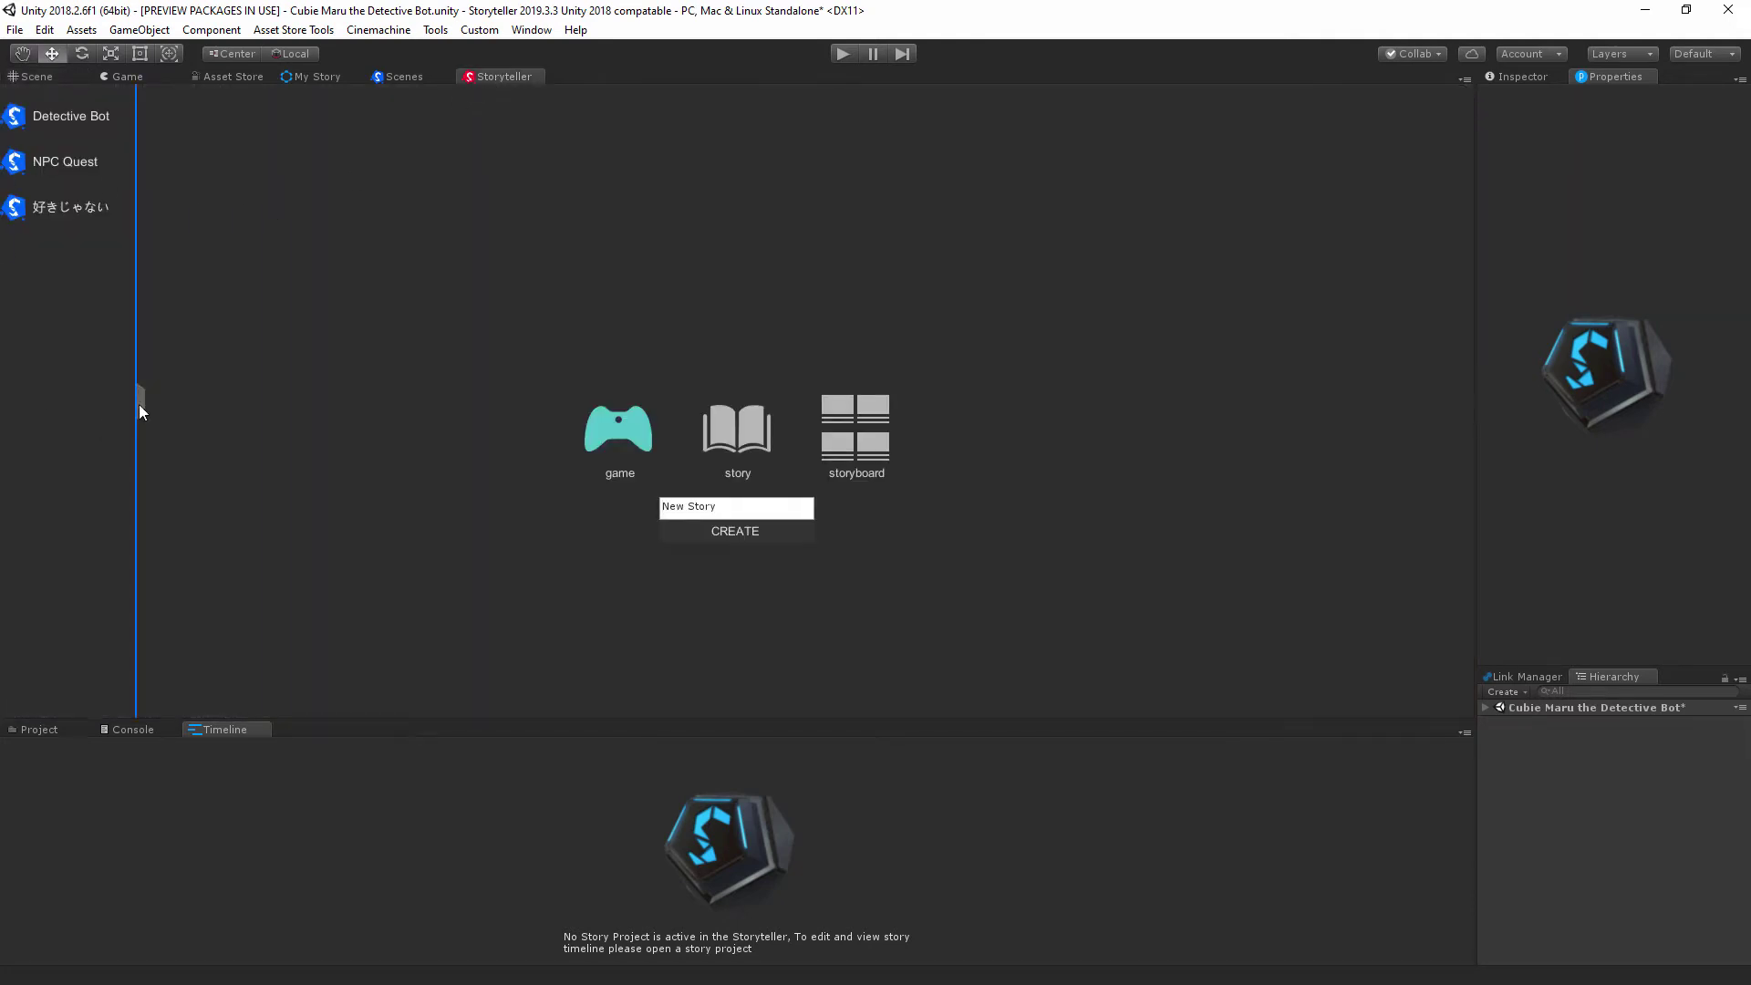
{"action": "left_click_drag", "start_coordinate": [140, 404], "coordinate": [391, 403]}
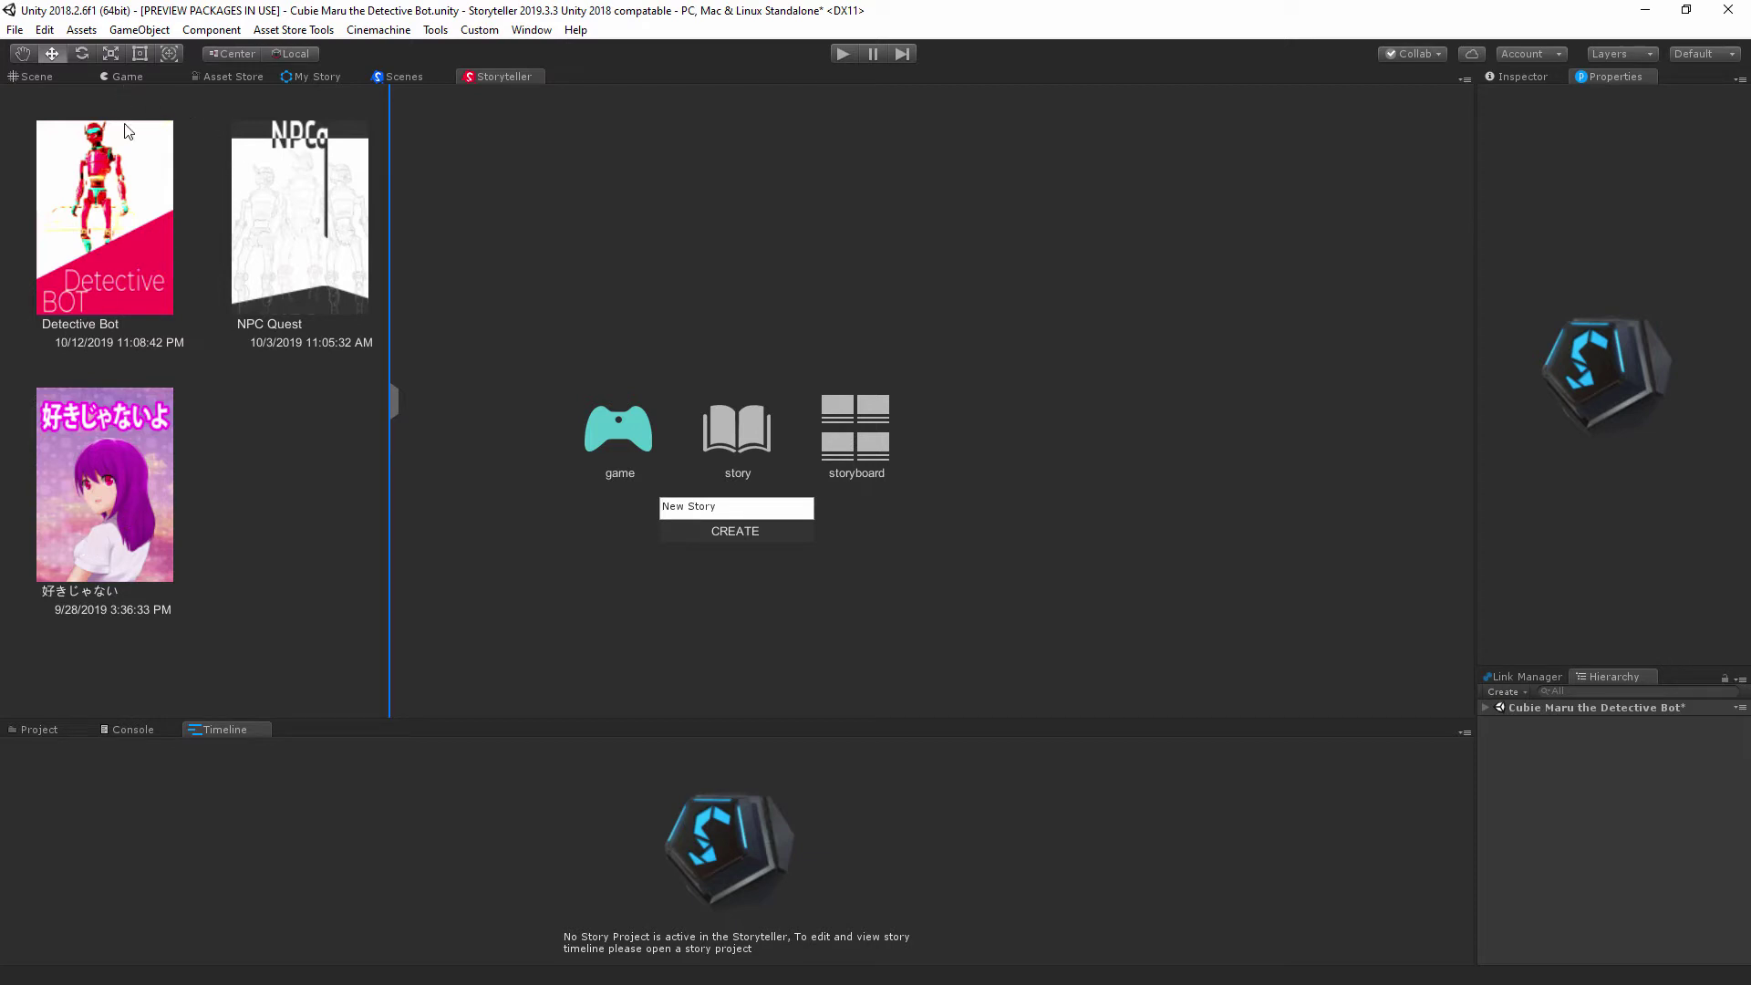
{"action": "left_click", "coordinate": [127, 76]}
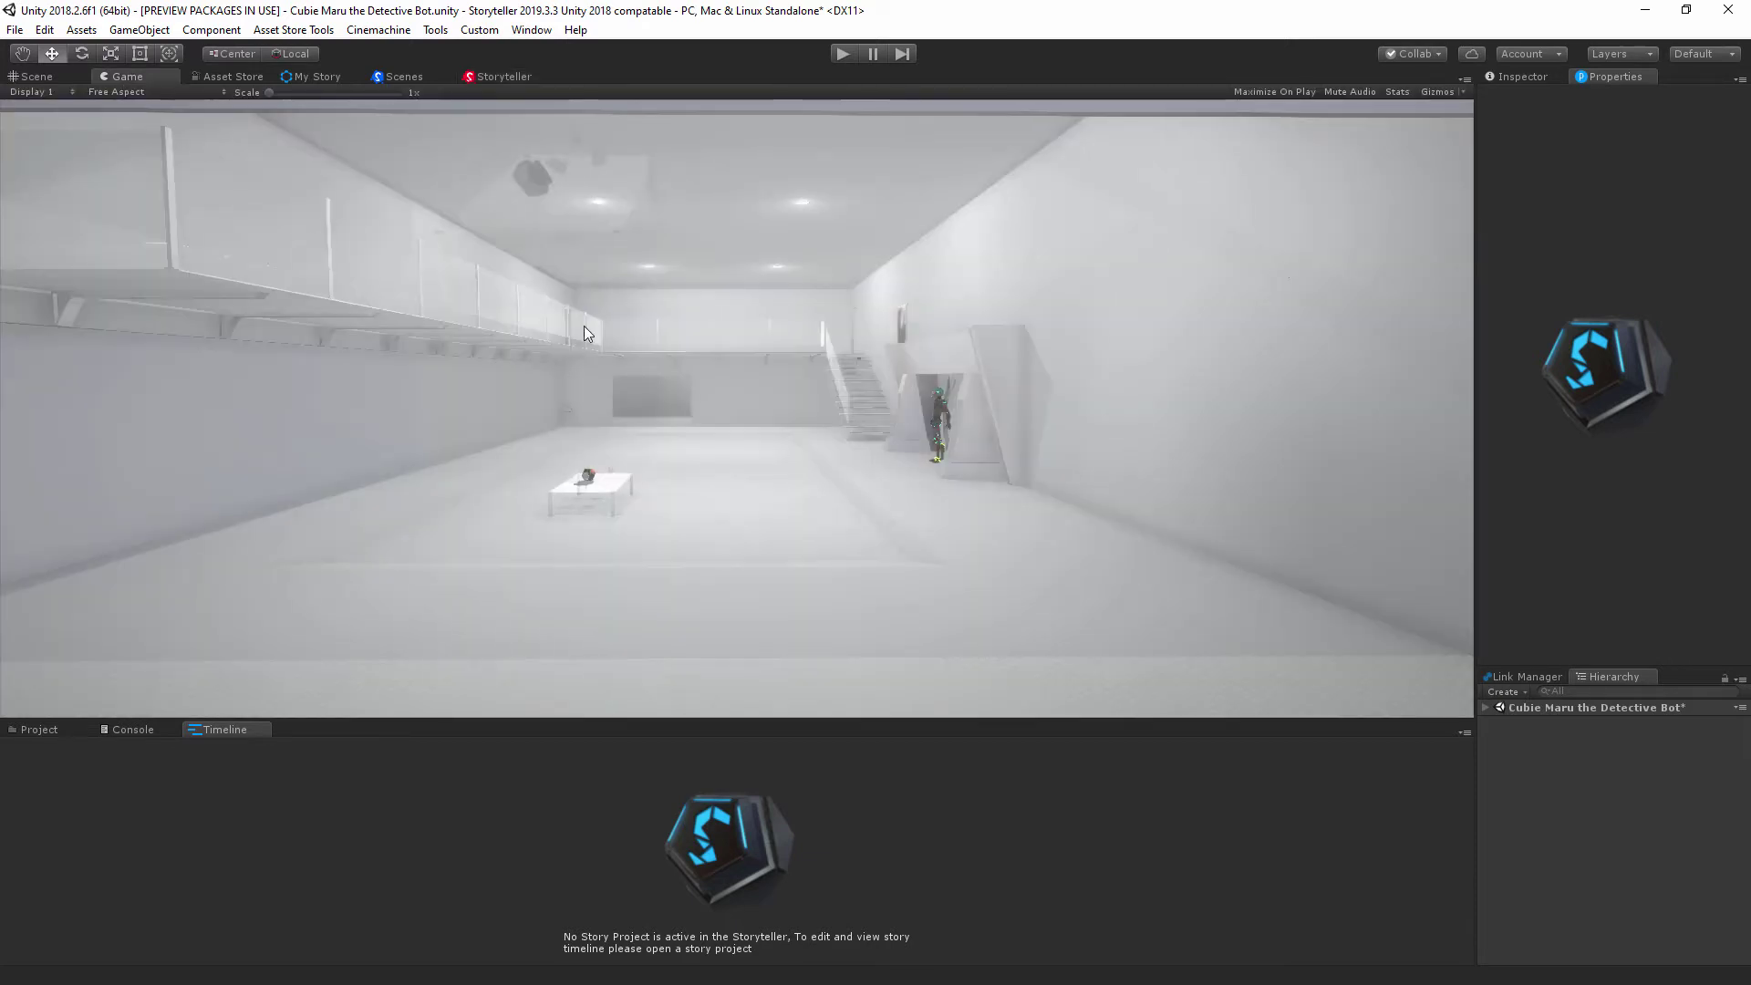
{"action": "left_click", "coordinate": [492, 76]}
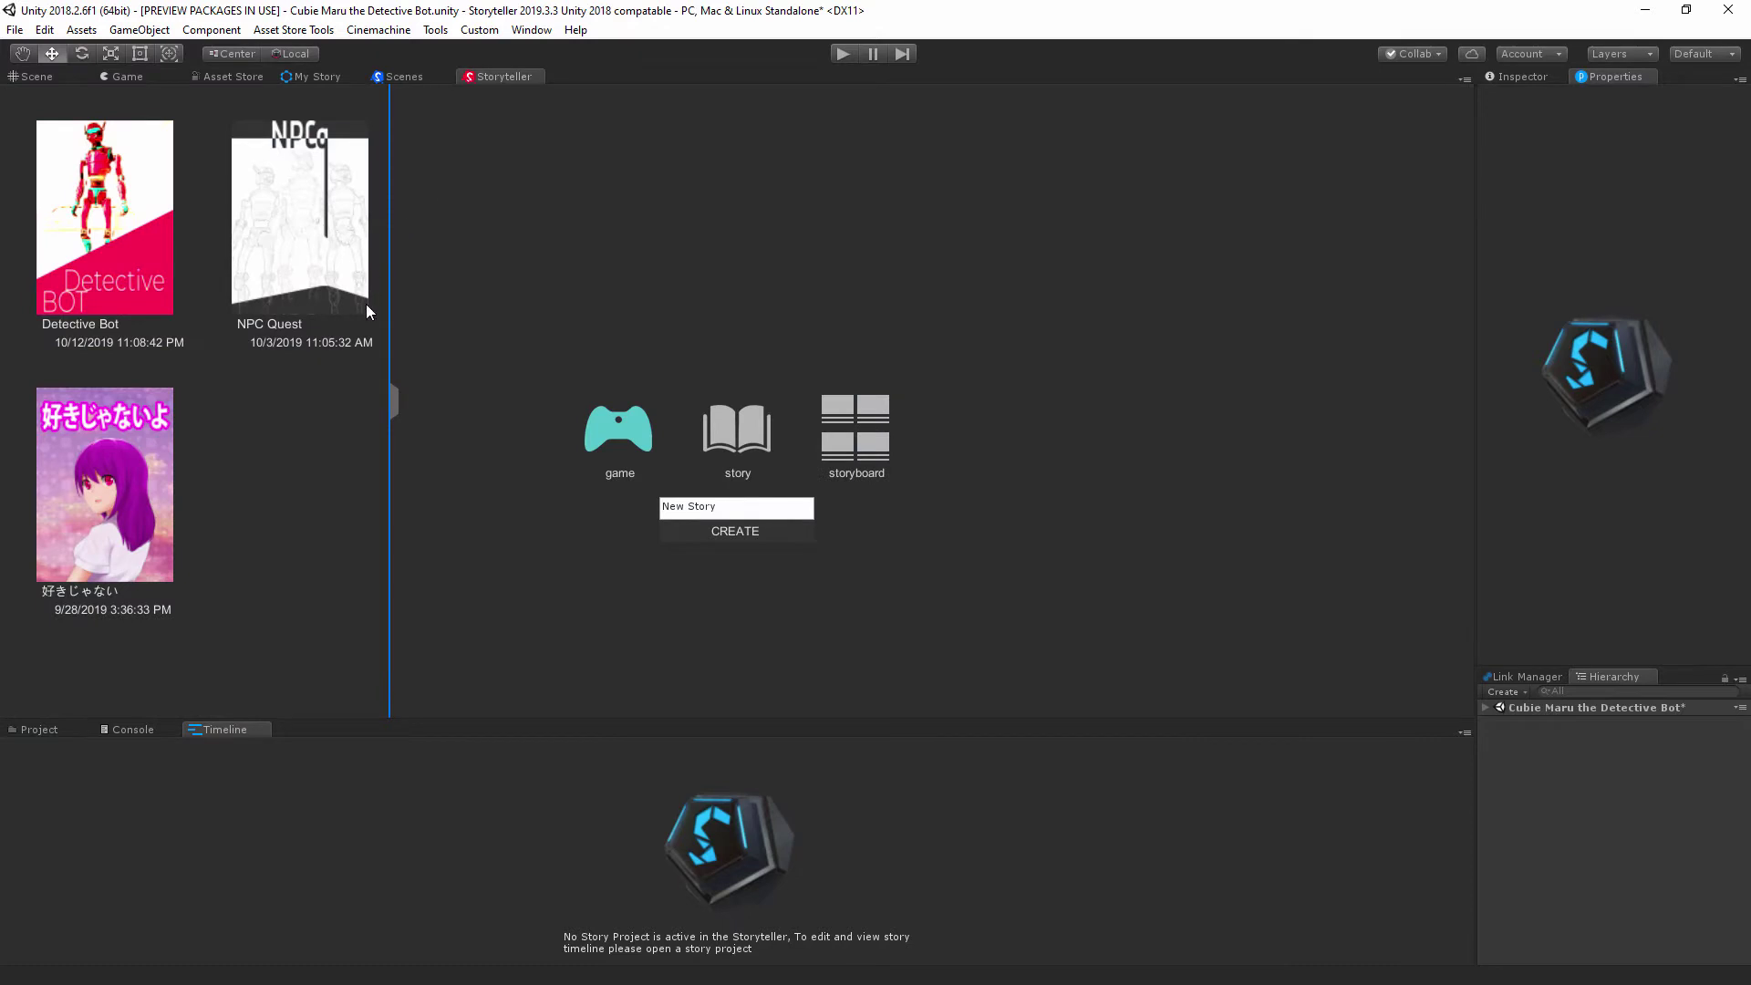
{"action": "left_click", "coordinate": [436, 30]}
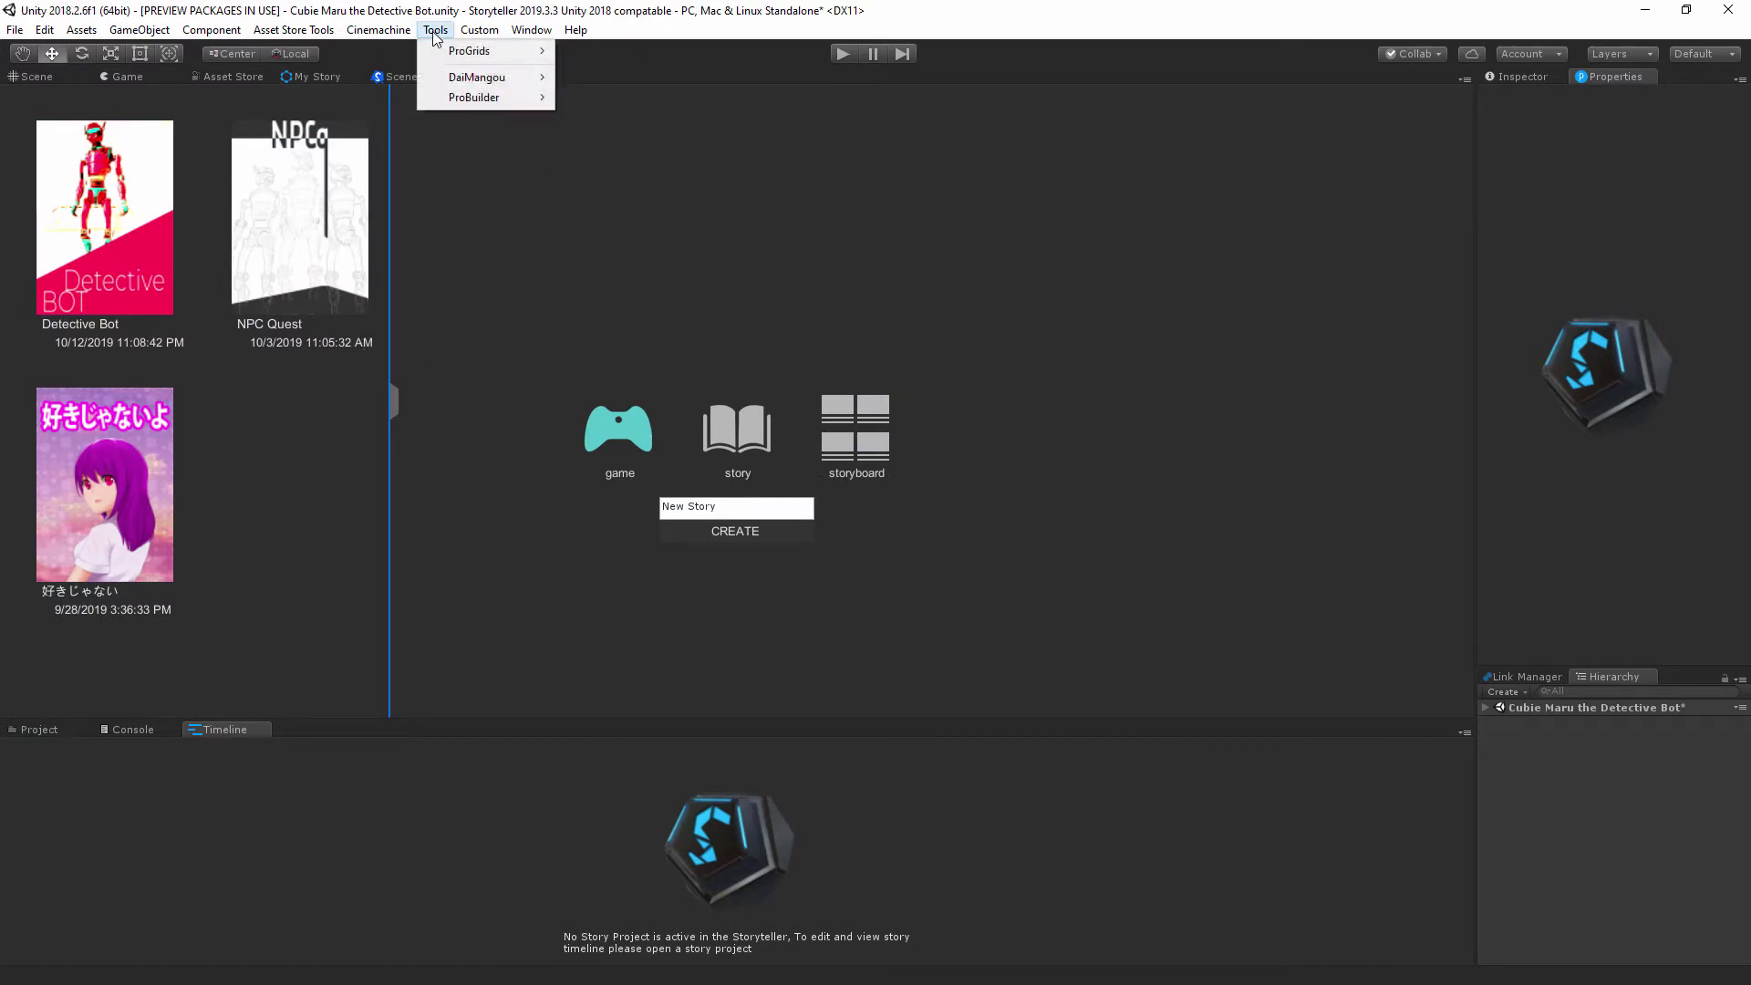
{"action": "mouse_move", "coordinate": [503, 87]}
{"action": "left_click", "coordinate": [599, 80]}
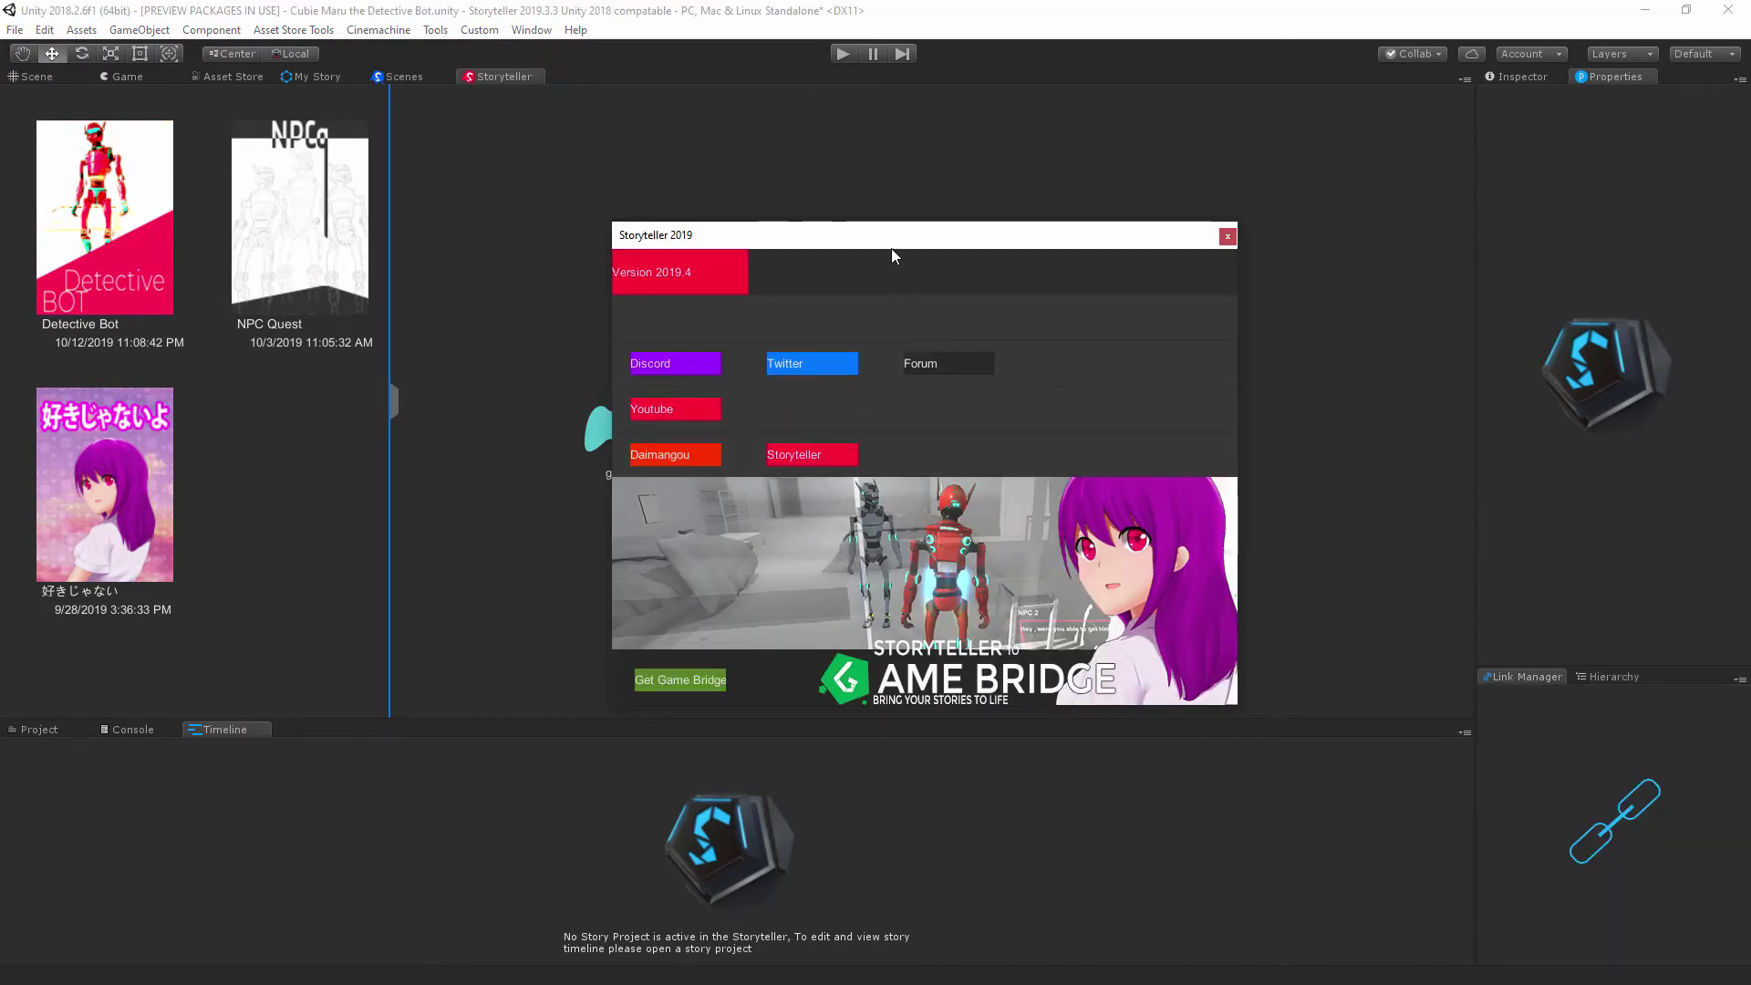
{"action": "left_click_drag", "start_coordinate": [890, 247], "coordinate": [881, 194]}
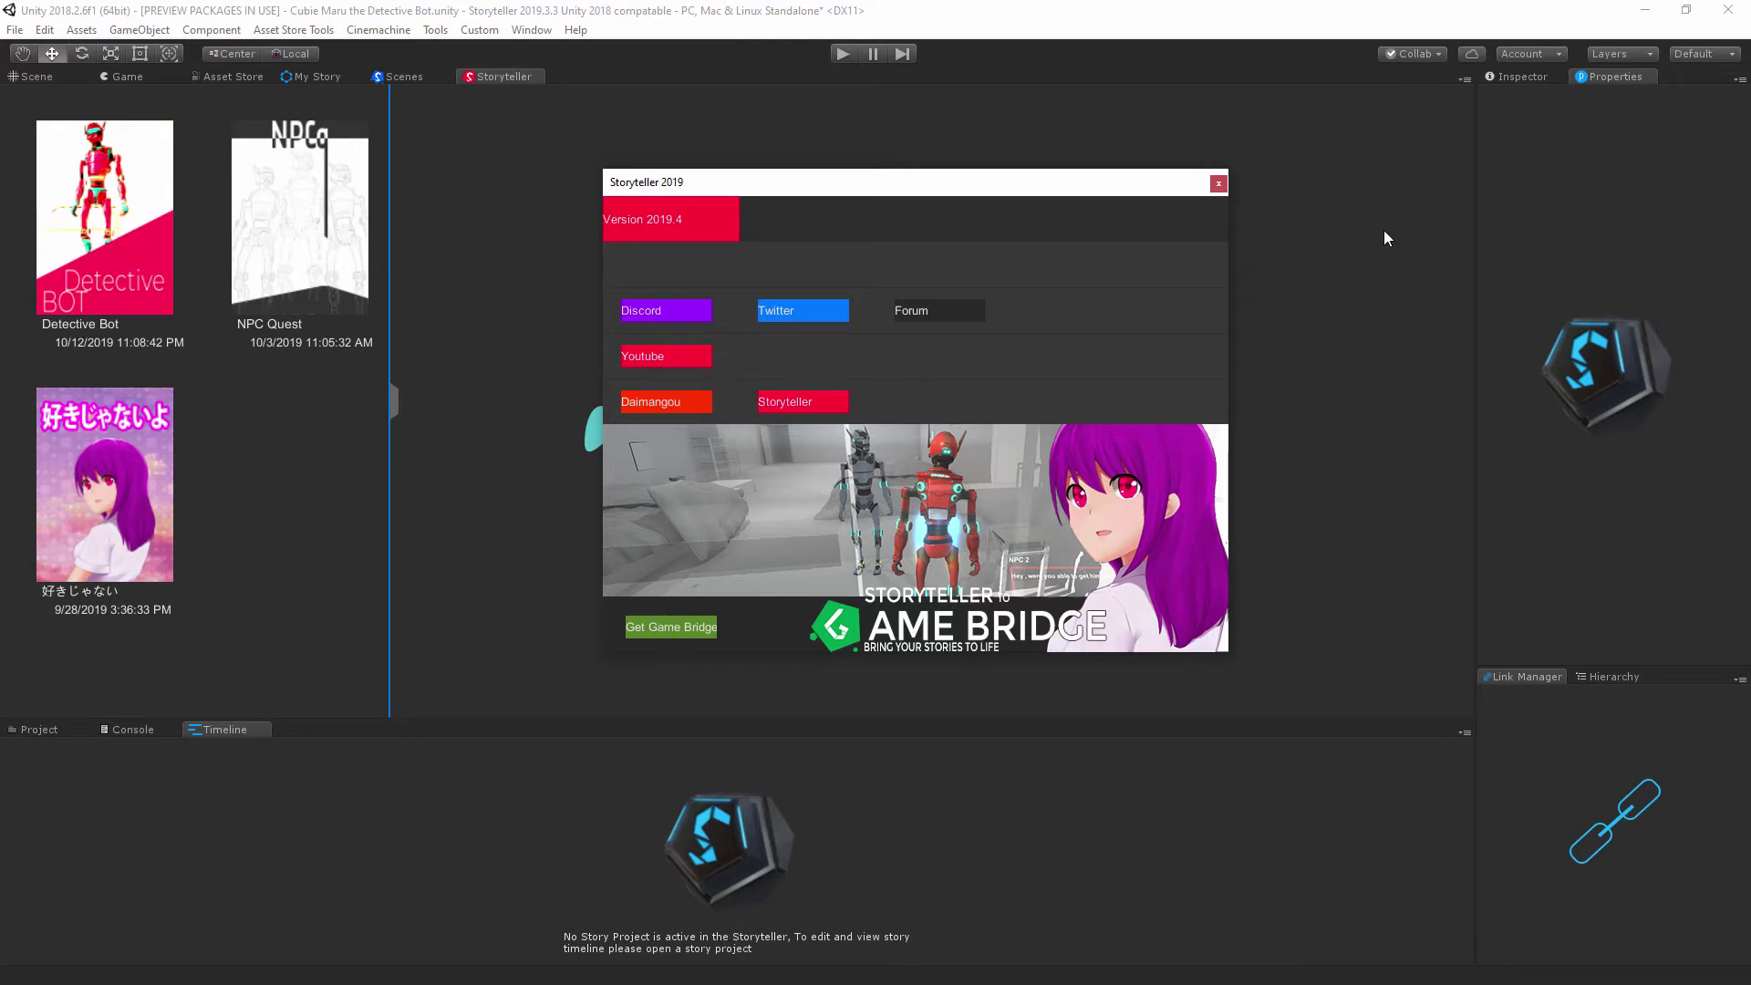
{"action": "left_click", "coordinate": [1217, 185]}
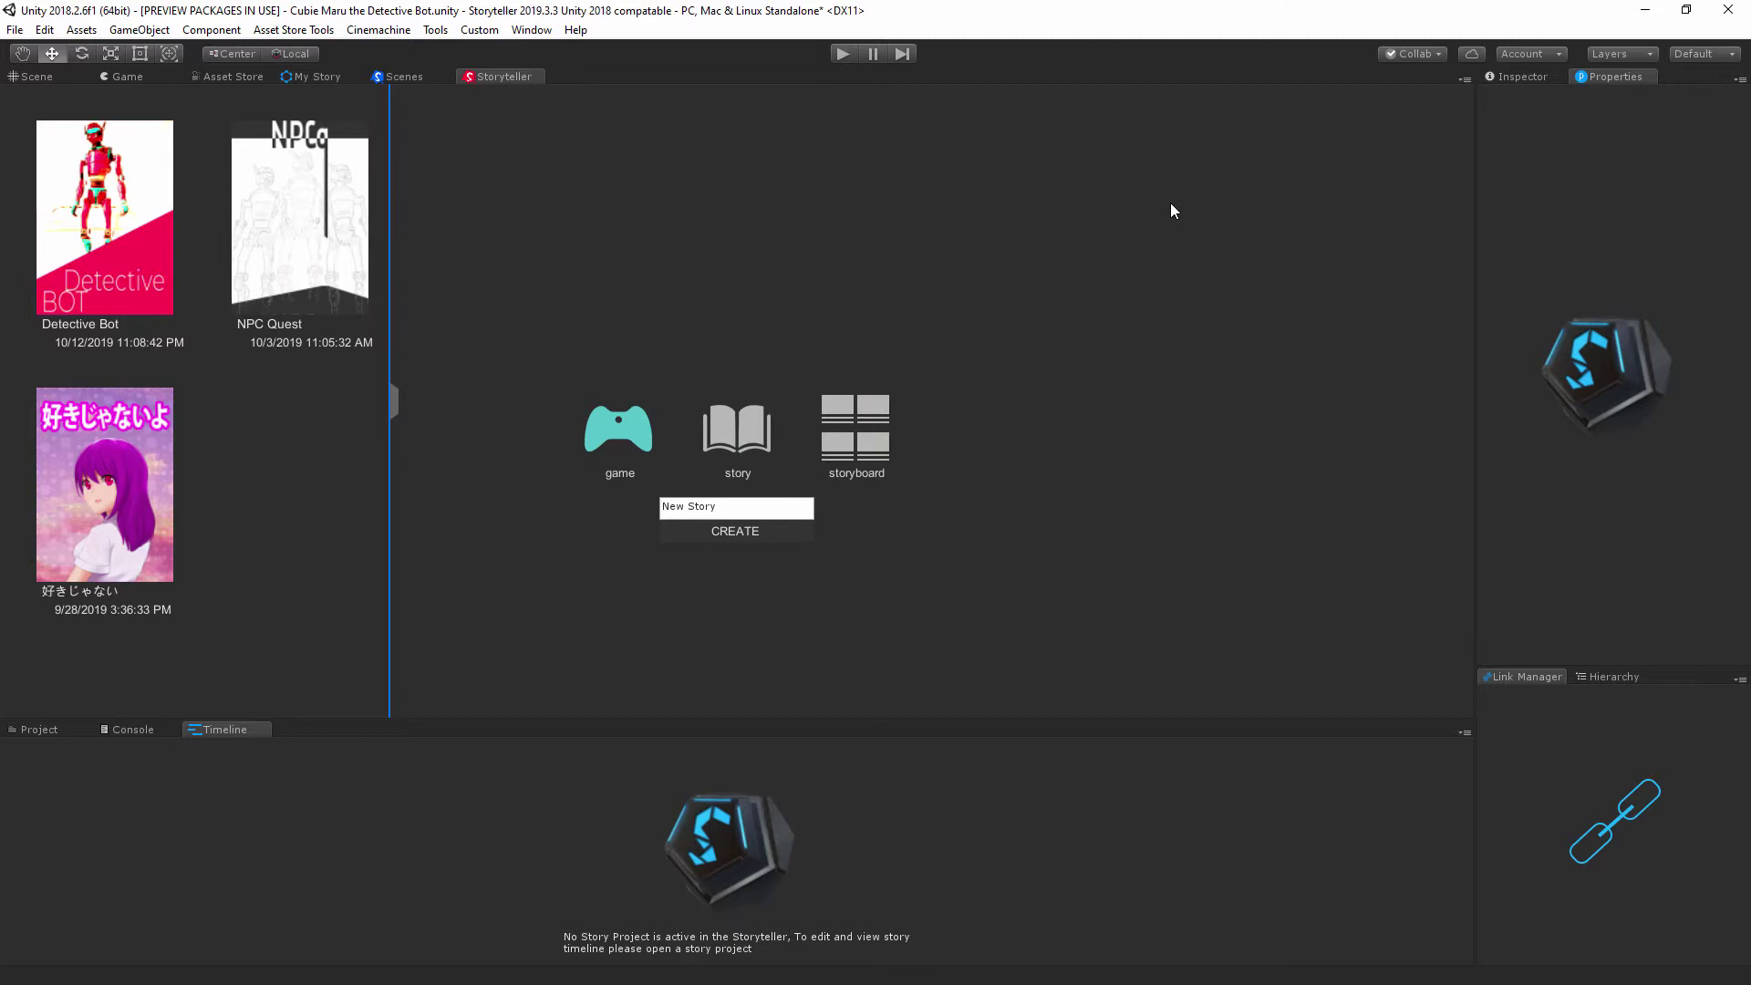
- Open the Detective Bot story and pan its graph past 67_Link, 58_Dialogue and 61_Dialogue
{"action": "left_click", "coordinate": [107, 214]}
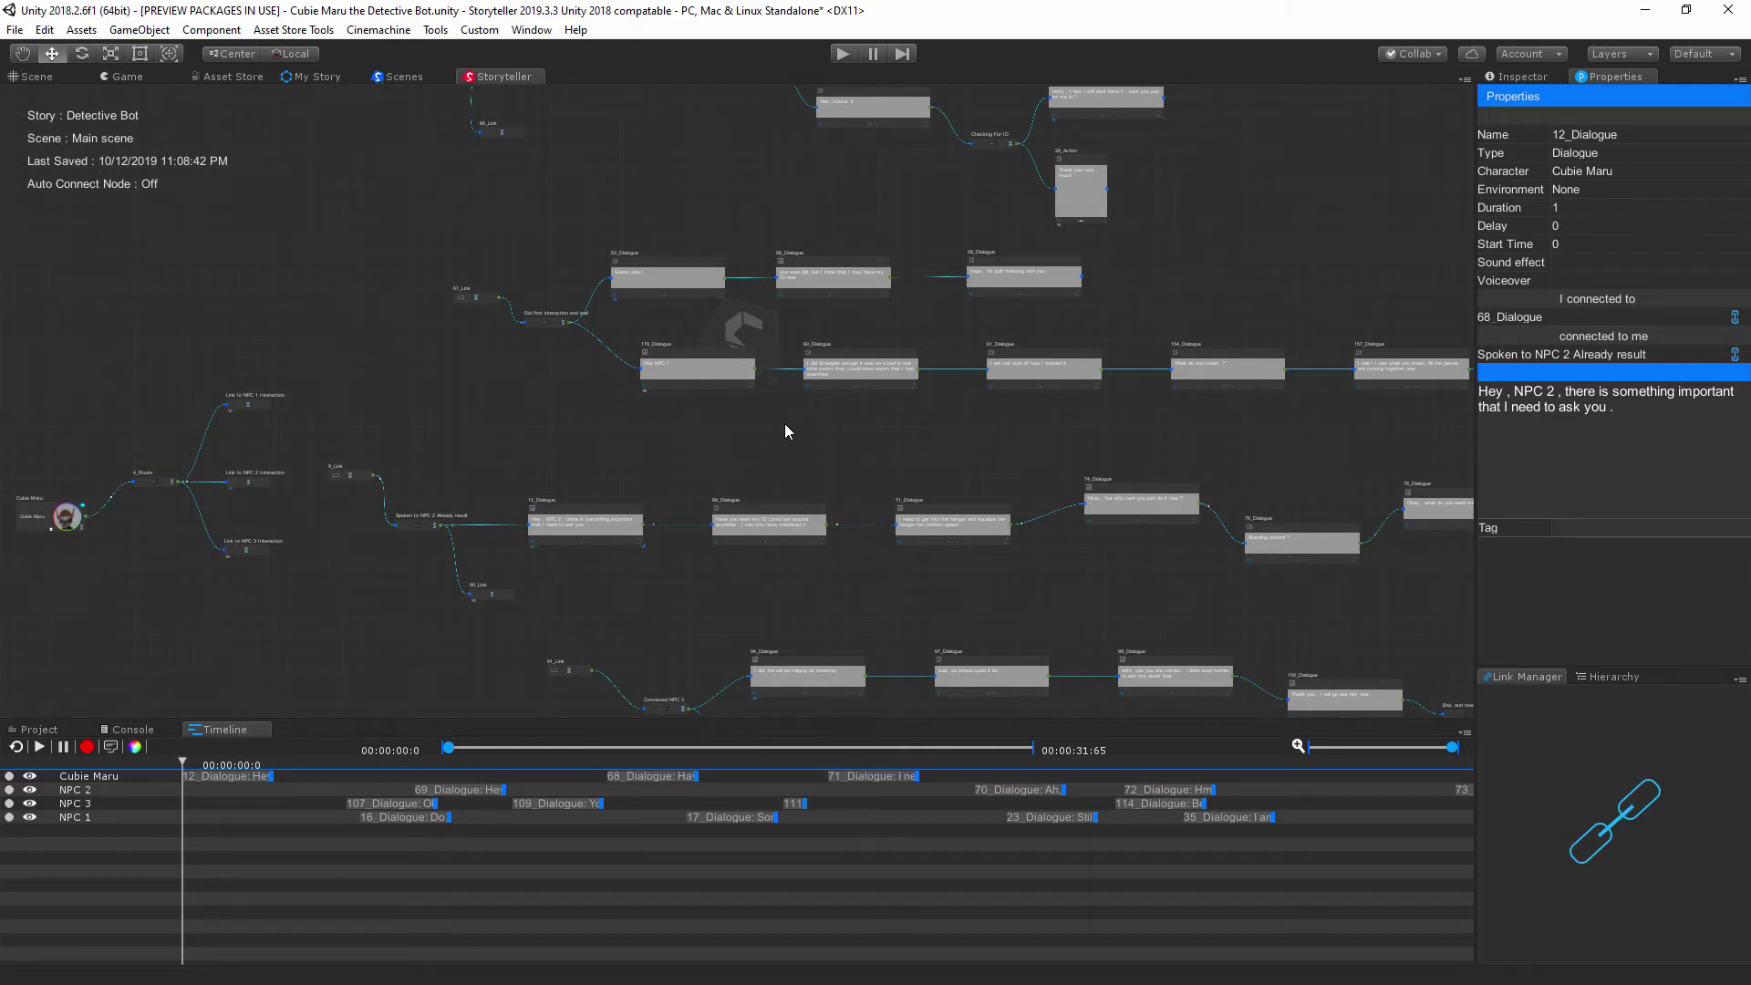
{"action": "scroll", "coordinate": [736, 415], "scroll_direction": "up", "scroll_amount": 5}
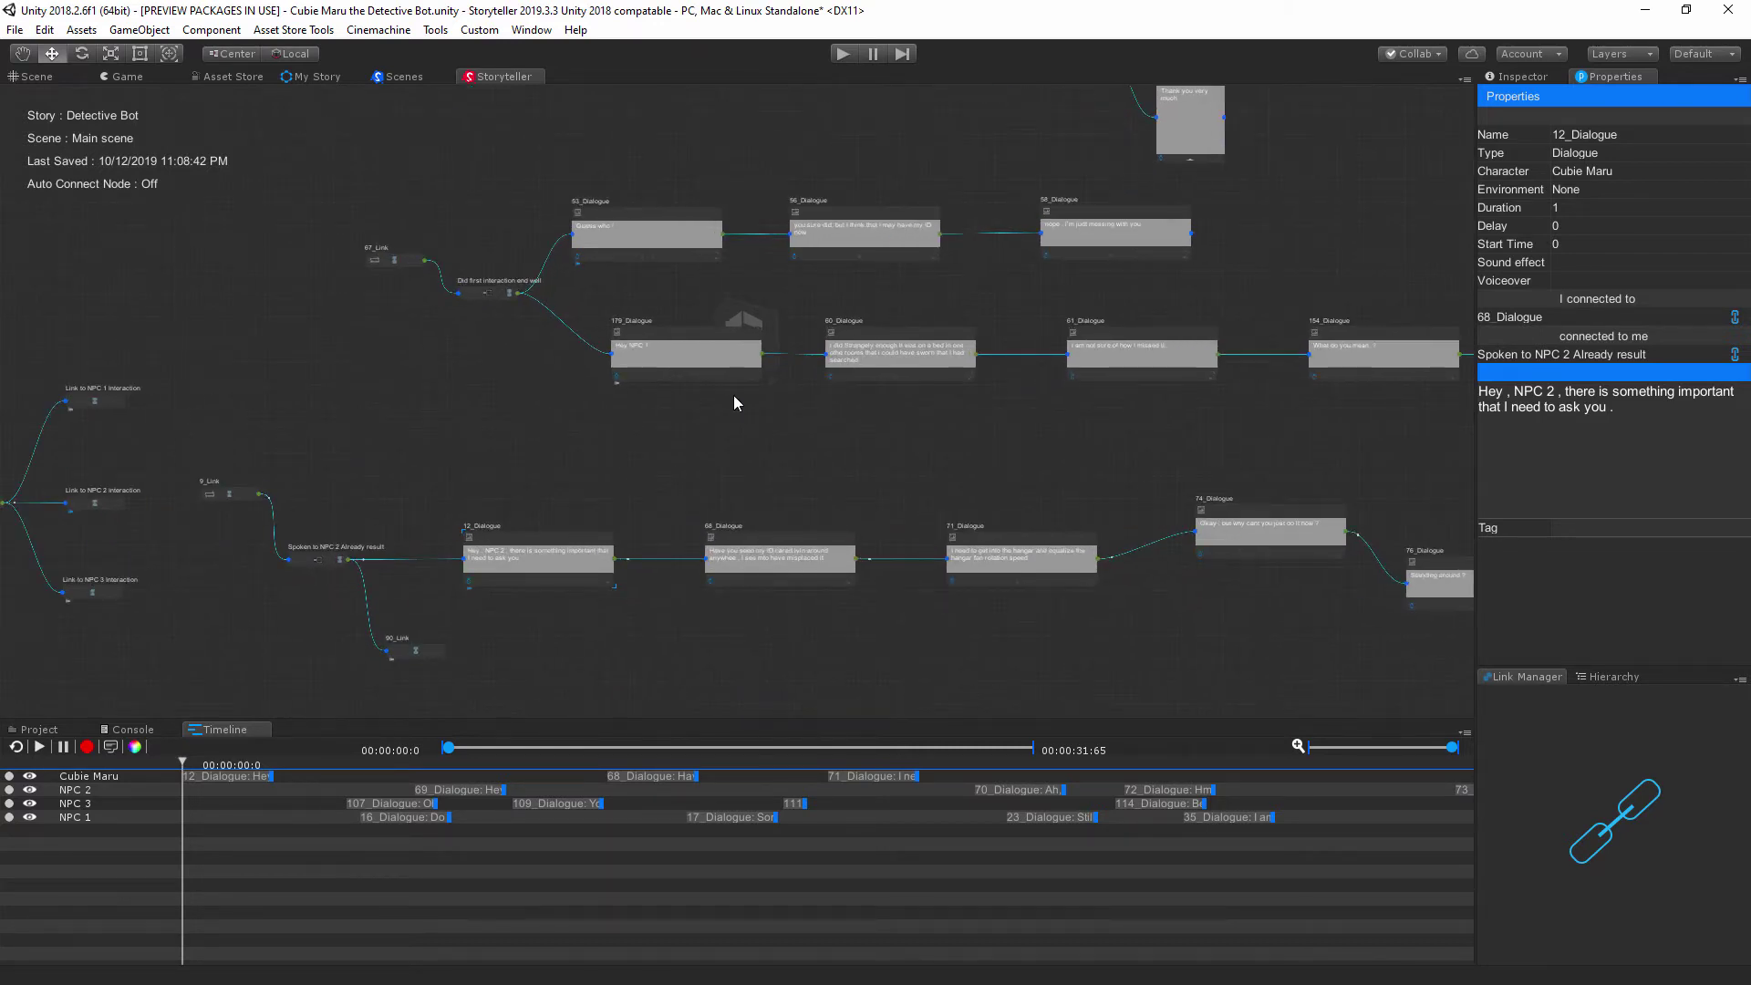
{"action": "scroll", "coordinate": [735, 401], "scroll_direction": "up", "scroll_amount": 2}
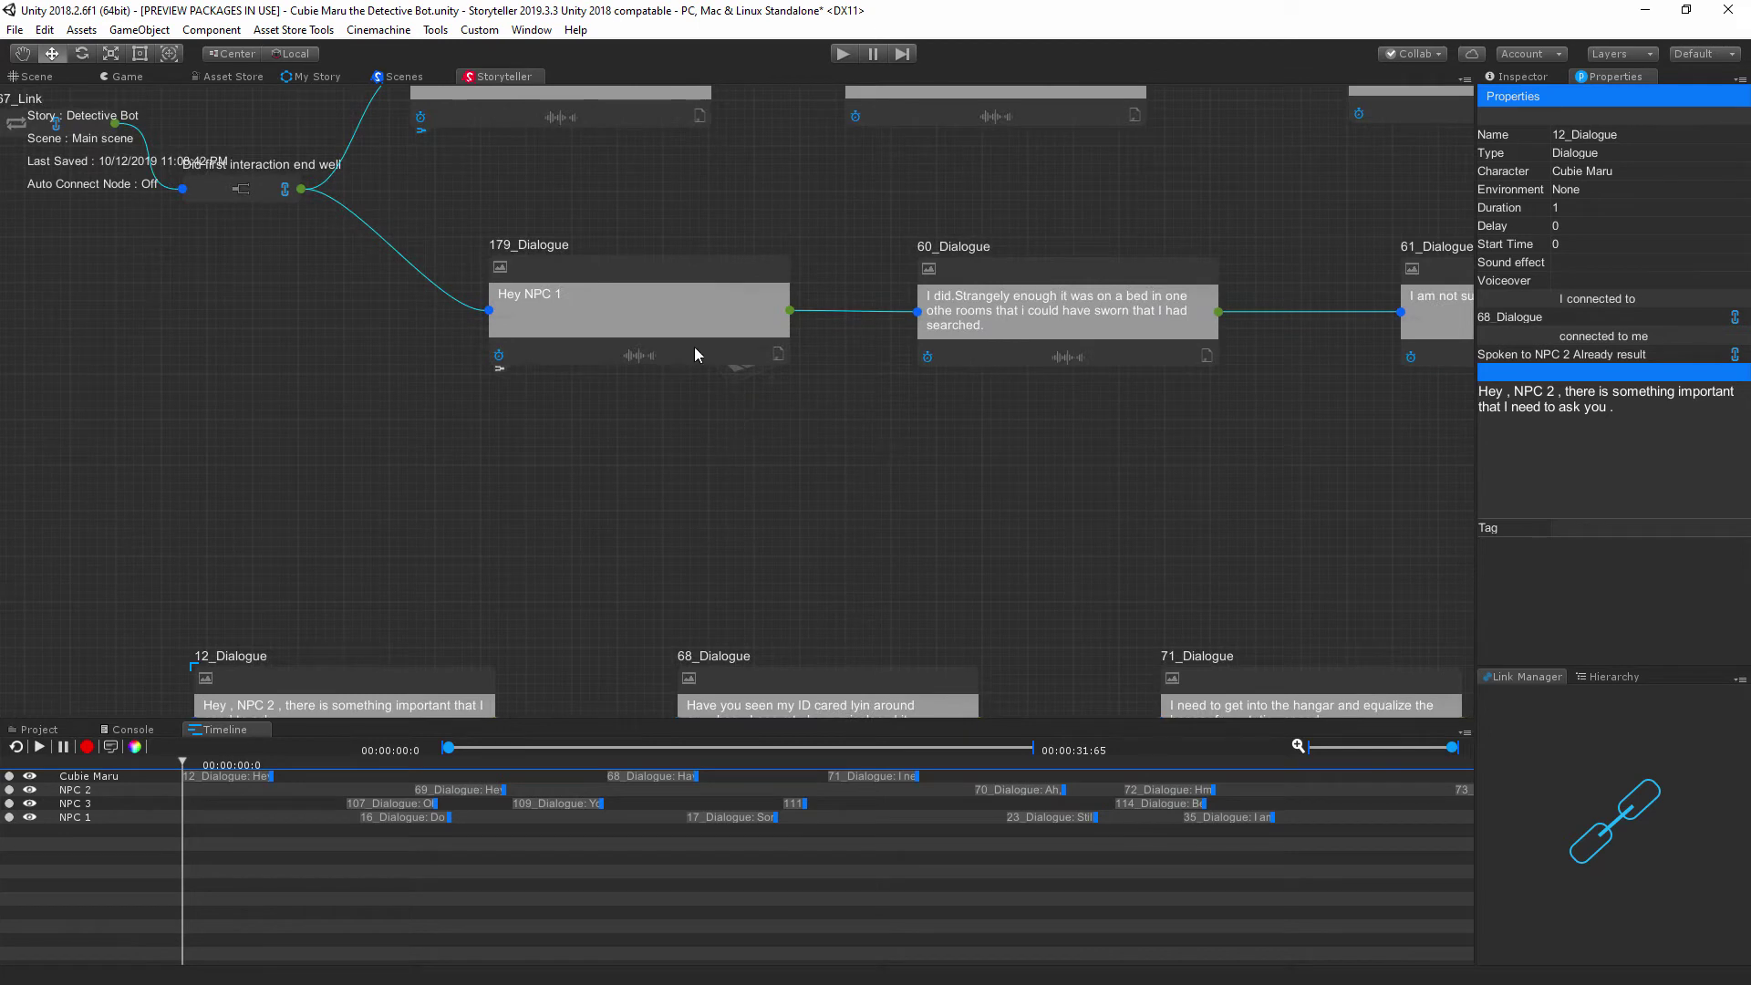
{"action": "middle_click_drag", "start_coordinate": [1085, 343], "coordinate": [864, 611]}
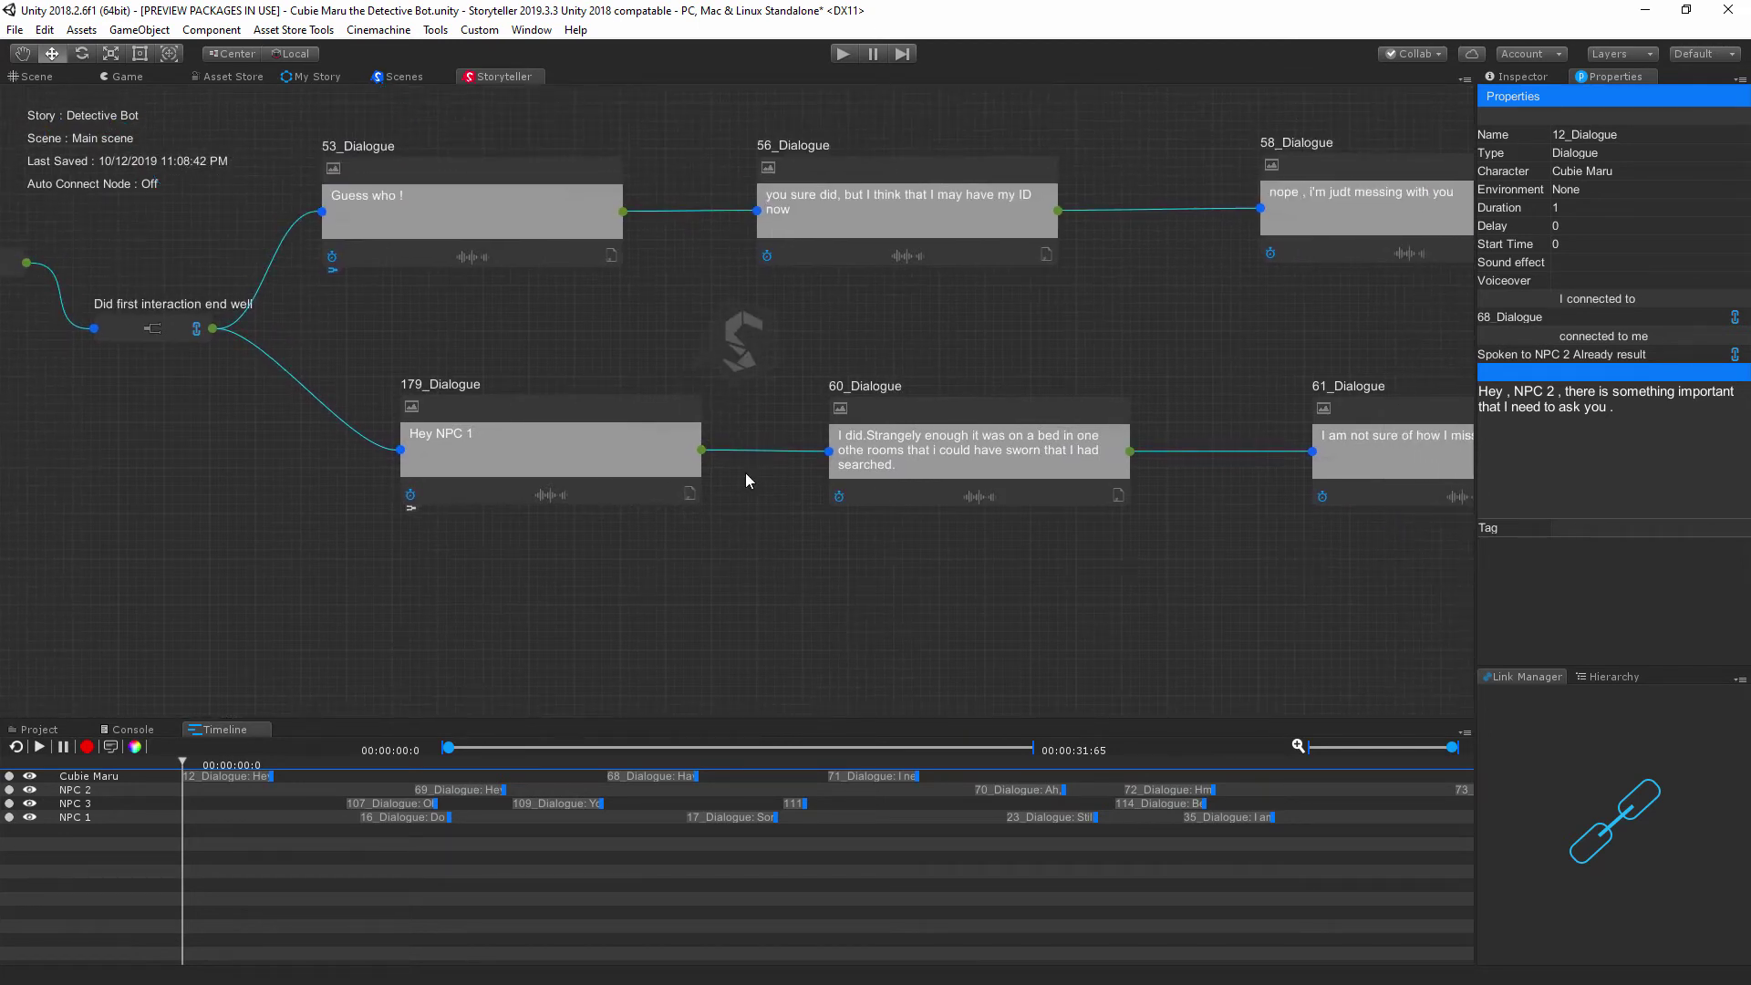
{"action": "middle_click_drag", "start_coordinate": [593, 534], "coordinate": [976, 715]}
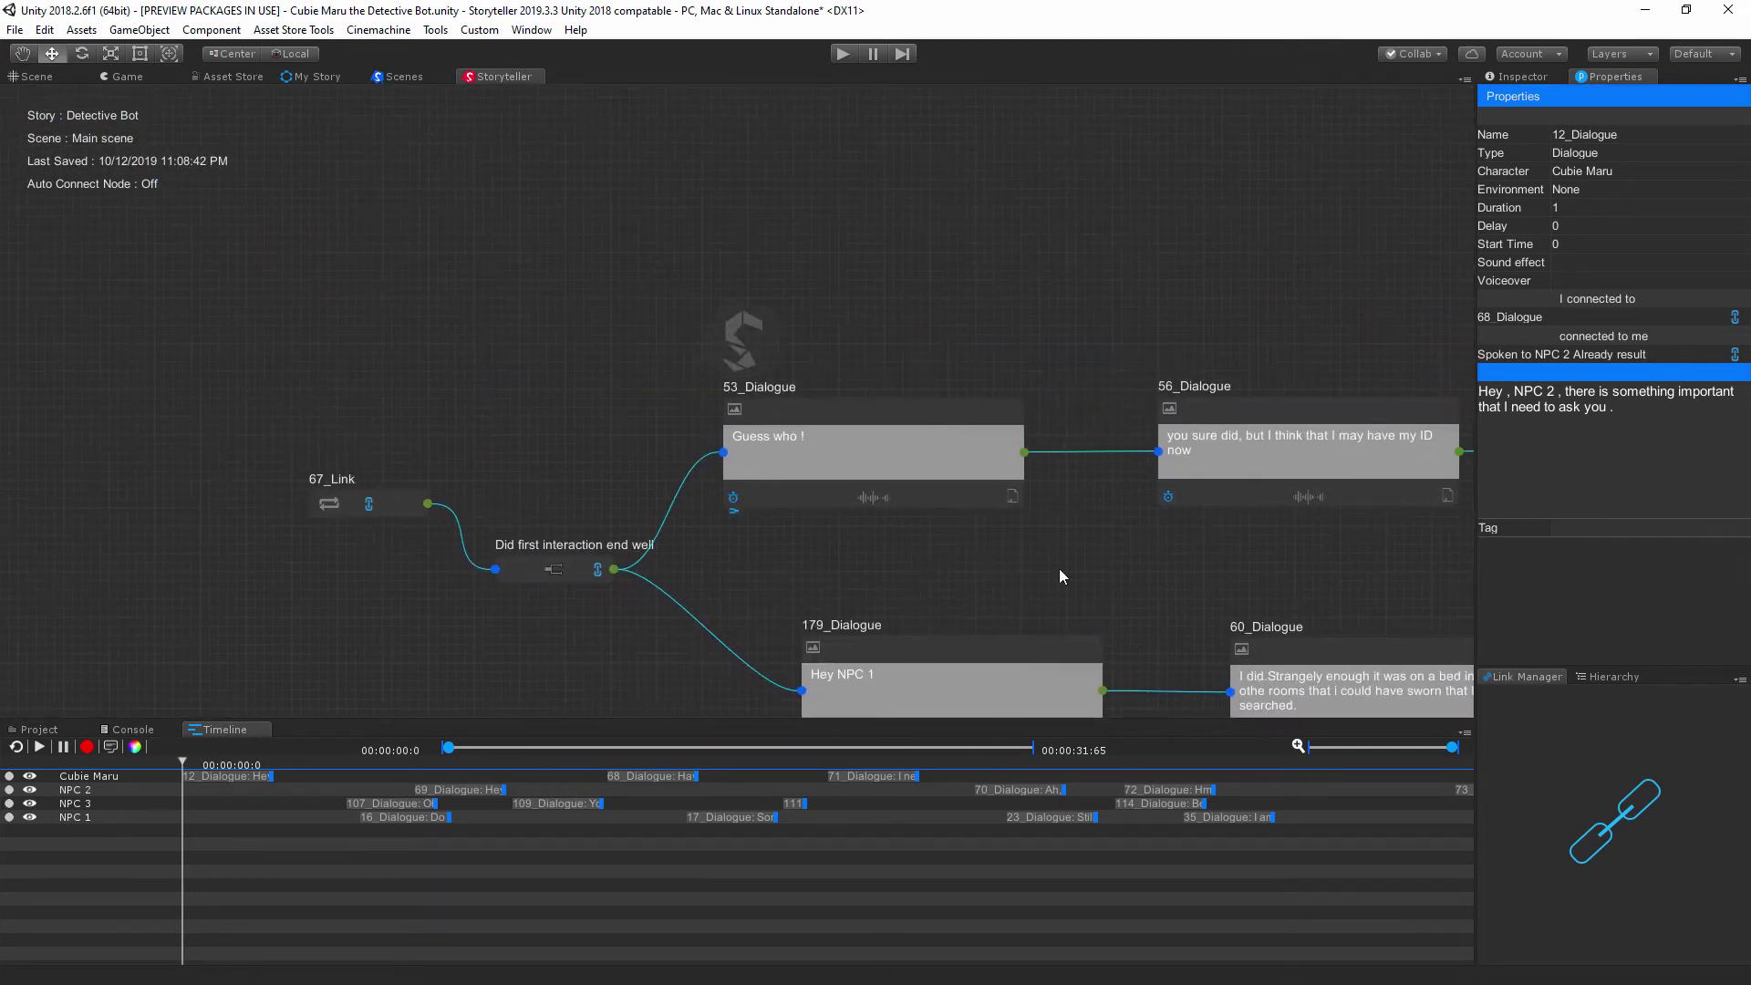
{"action": "middle_click_drag", "start_coordinate": [1060, 577], "coordinate": [620, 549]}
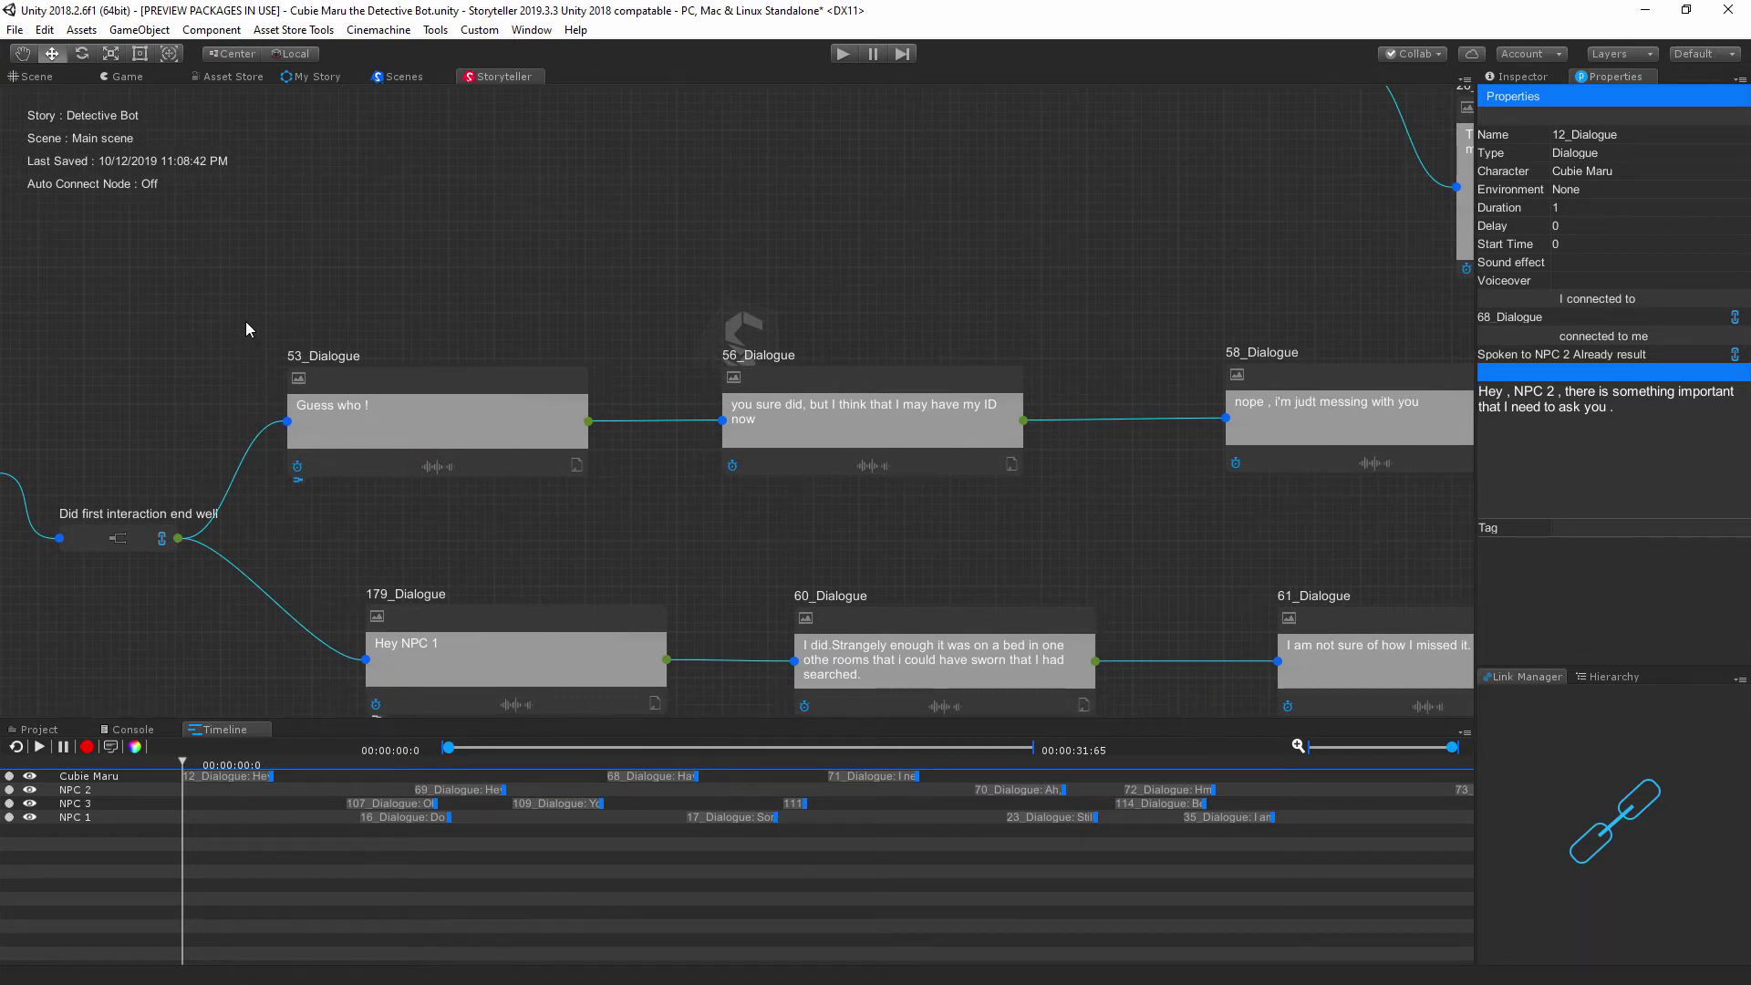
- Box-select a group of dialogue nodes and scrub the timeline toward the Spoken to NPC 2 branch
{"action": "left_click_drag", "start_coordinate": [239, 309], "coordinate": [1412, 542]}
{"action": "middle_click_drag", "start_coordinate": [569, 533], "coordinate": [721, 423]}
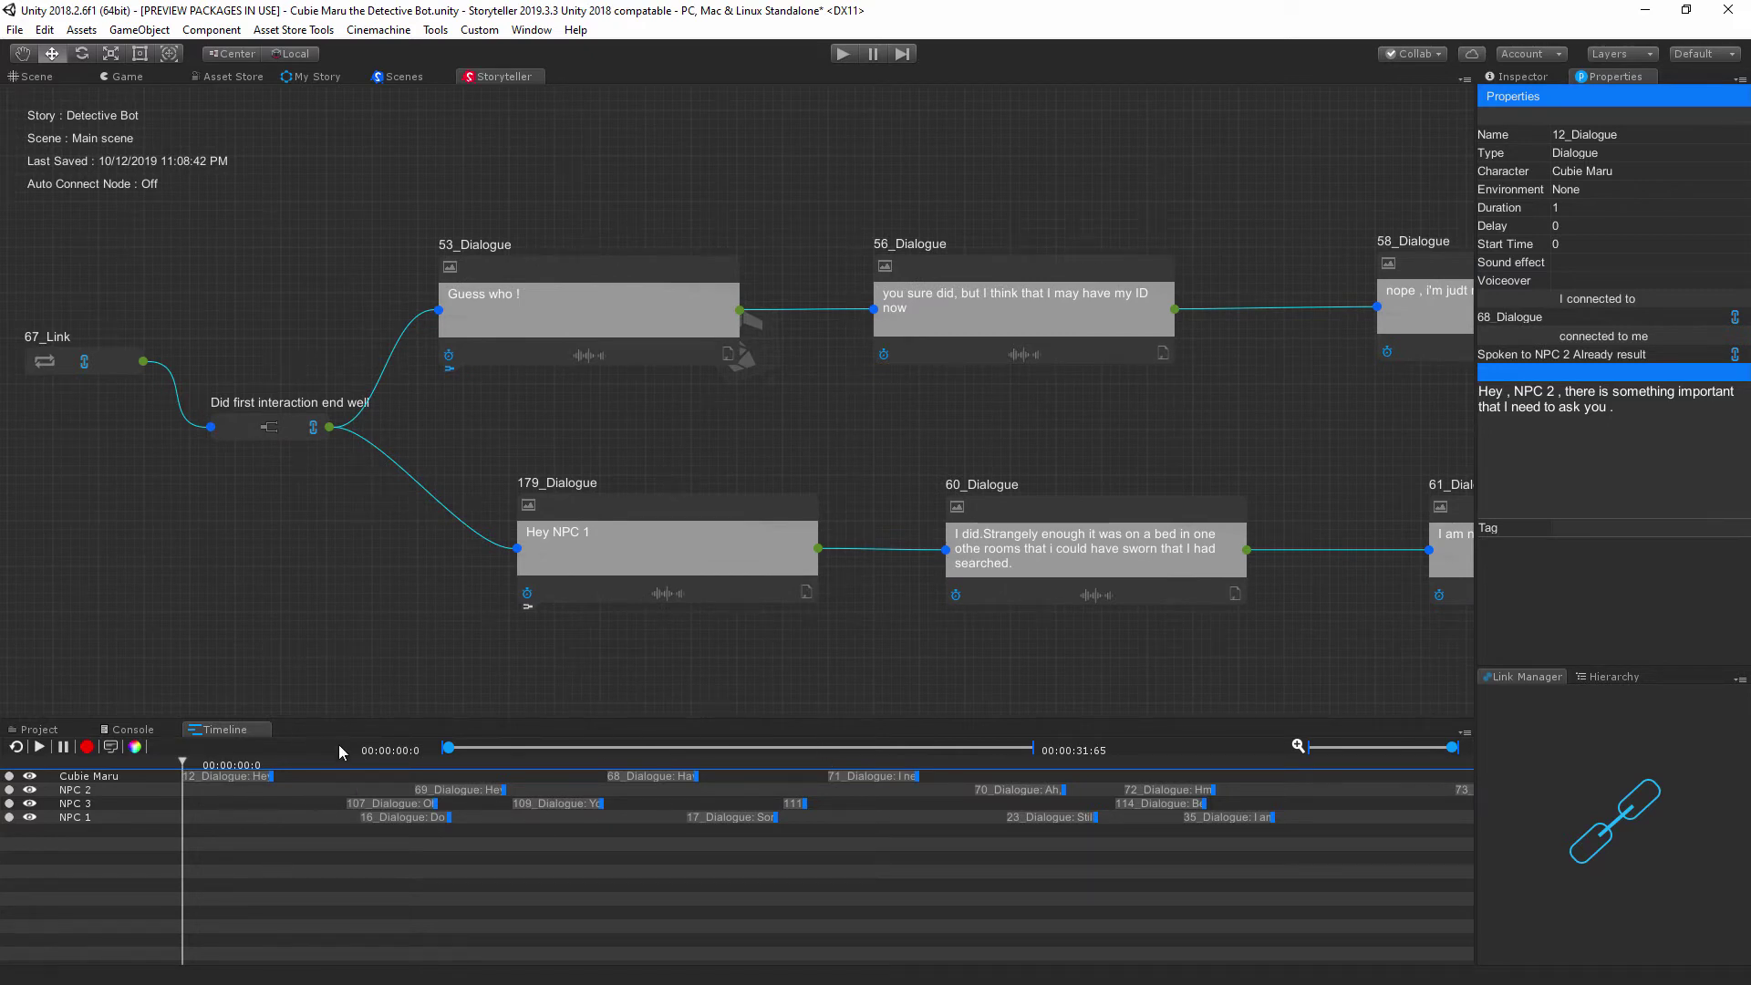
{"action": "left_click_drag", "start_coordinate": [448, 747], "coordinate": [419, 770]}
{"action": "middle_click_drag", "start_coordinate": [325, 564], "coordinate": [837, 226]}
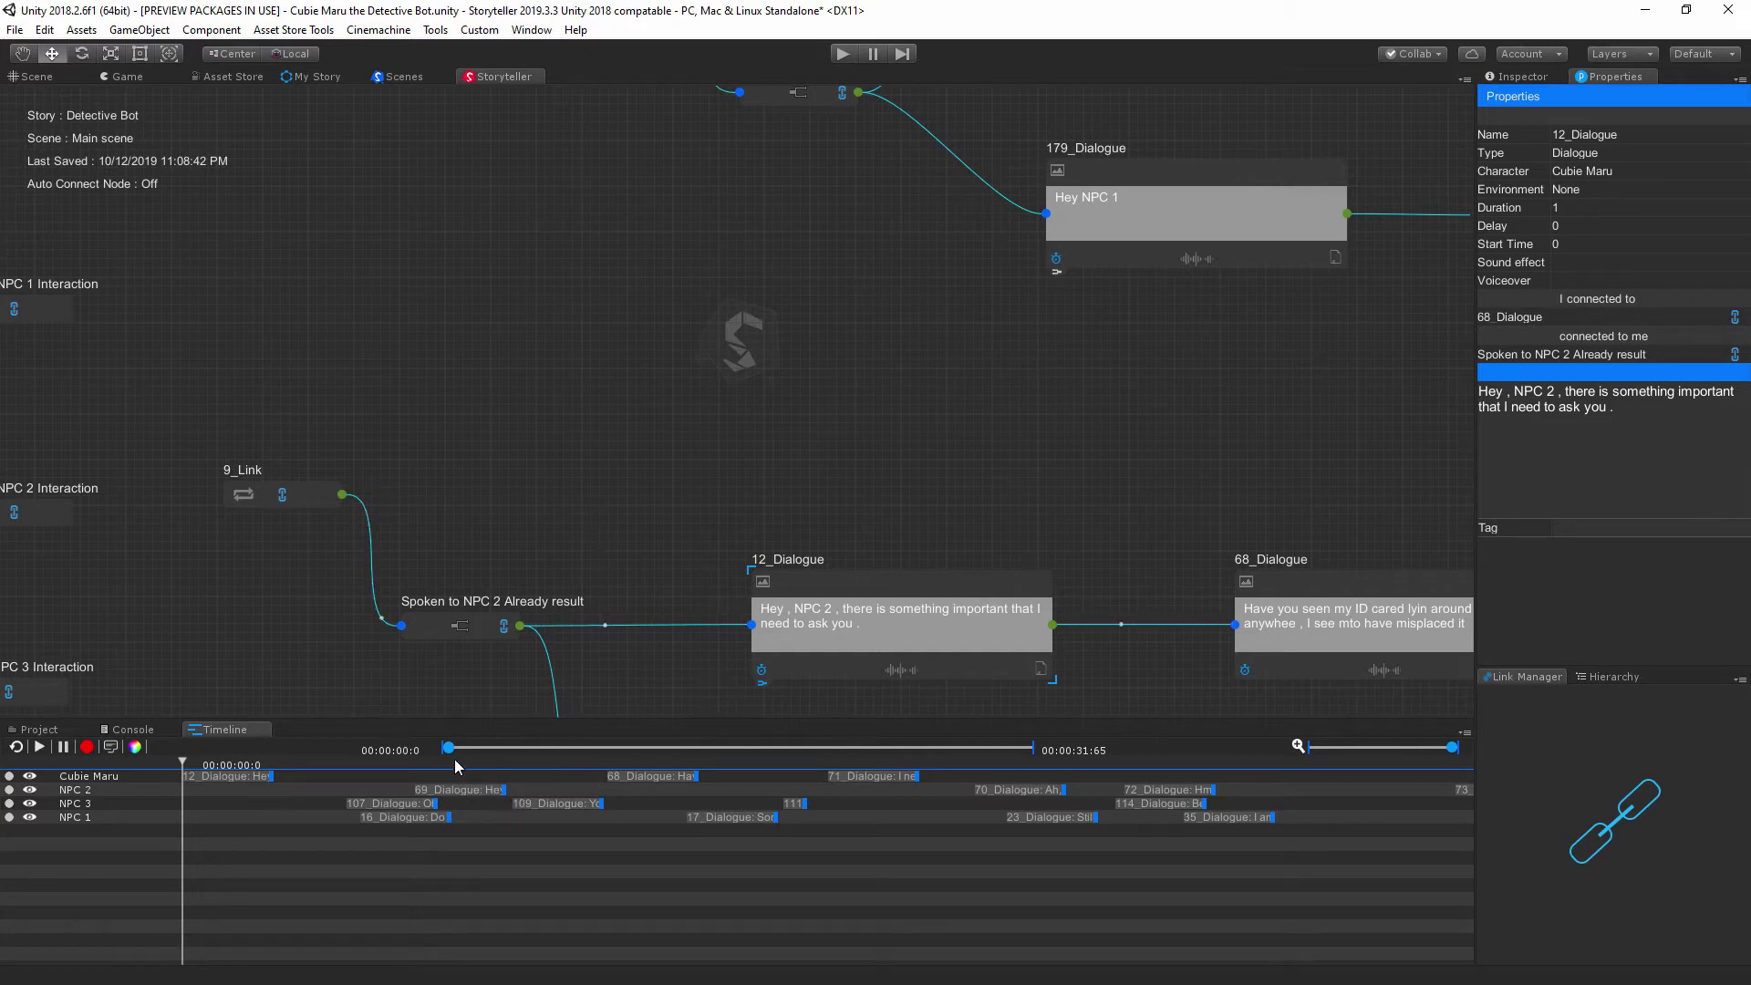
- Move the playhead to 00:00:05:94 and retime 69_Dialogue to start at 1.98
{"action": "left_click", "coordinate": [633, 767]}
{"action": "left_click_drag", "start_coordinate": [467, 790], "coordinate": [558, 790]}
{"action": "left_click_drag", "start_coordinate": [667, 776], "coordinate": [519, 794]}
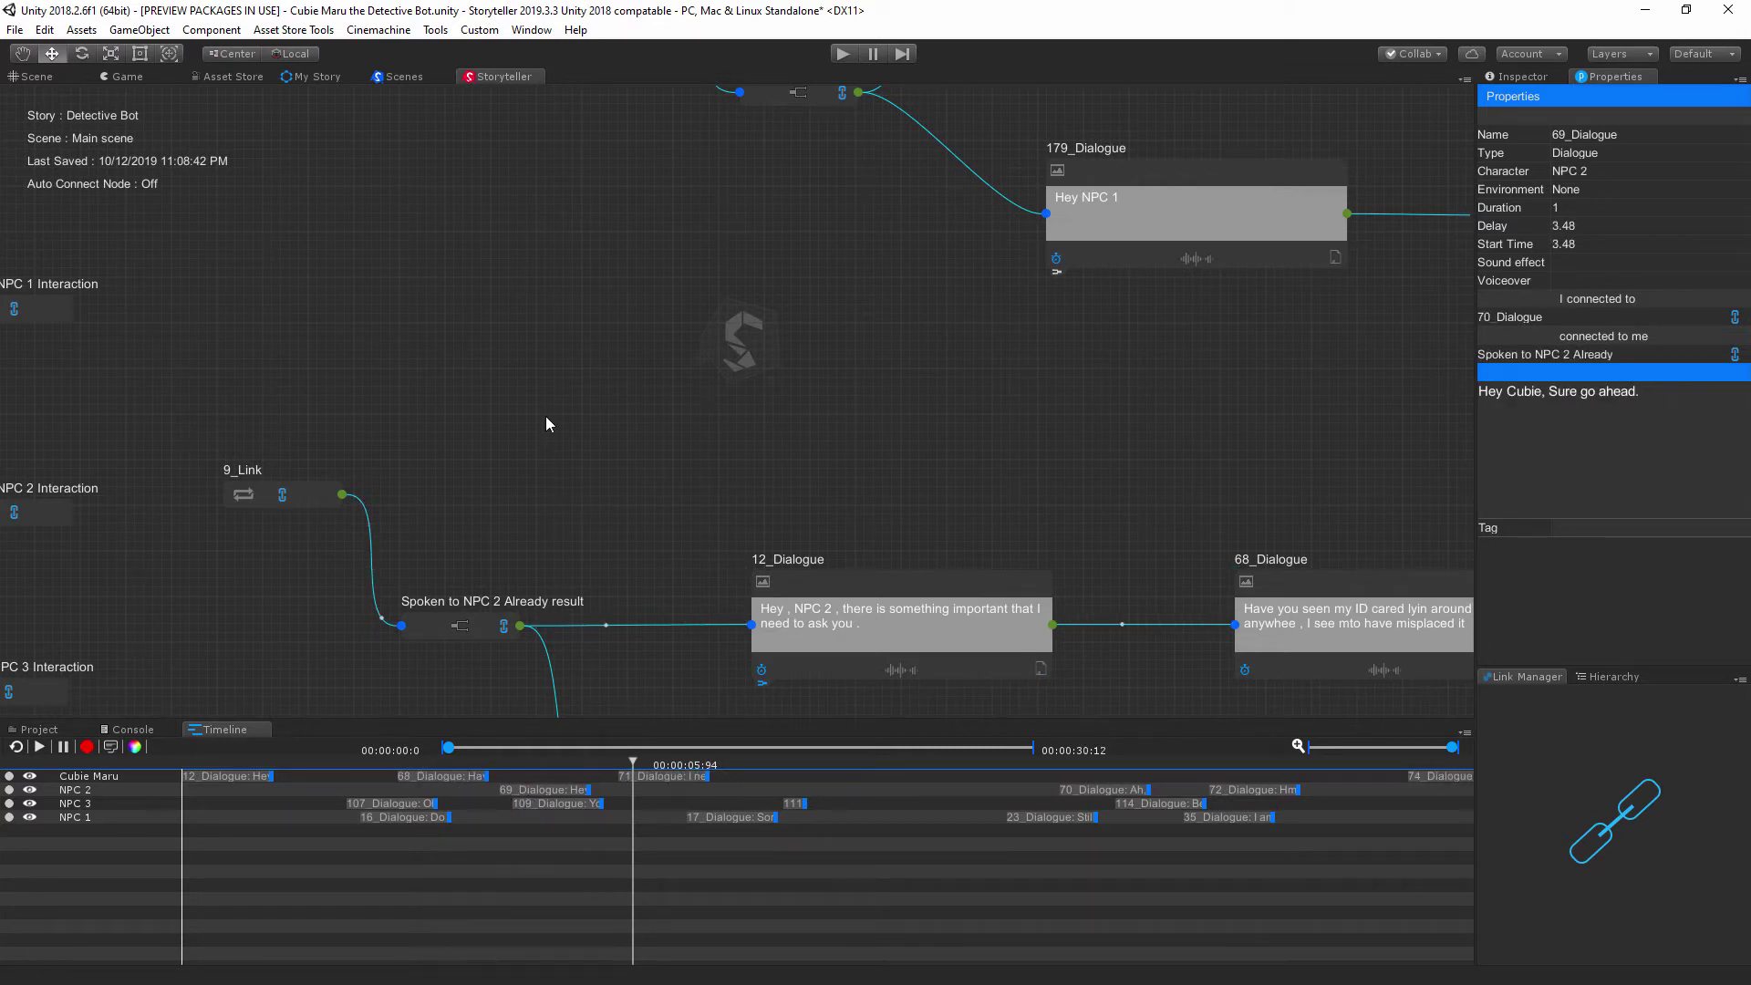
{"action": "scroll", "coordinate": [739, 458], "scroll_direction": "down", "scroll_amount": 2}
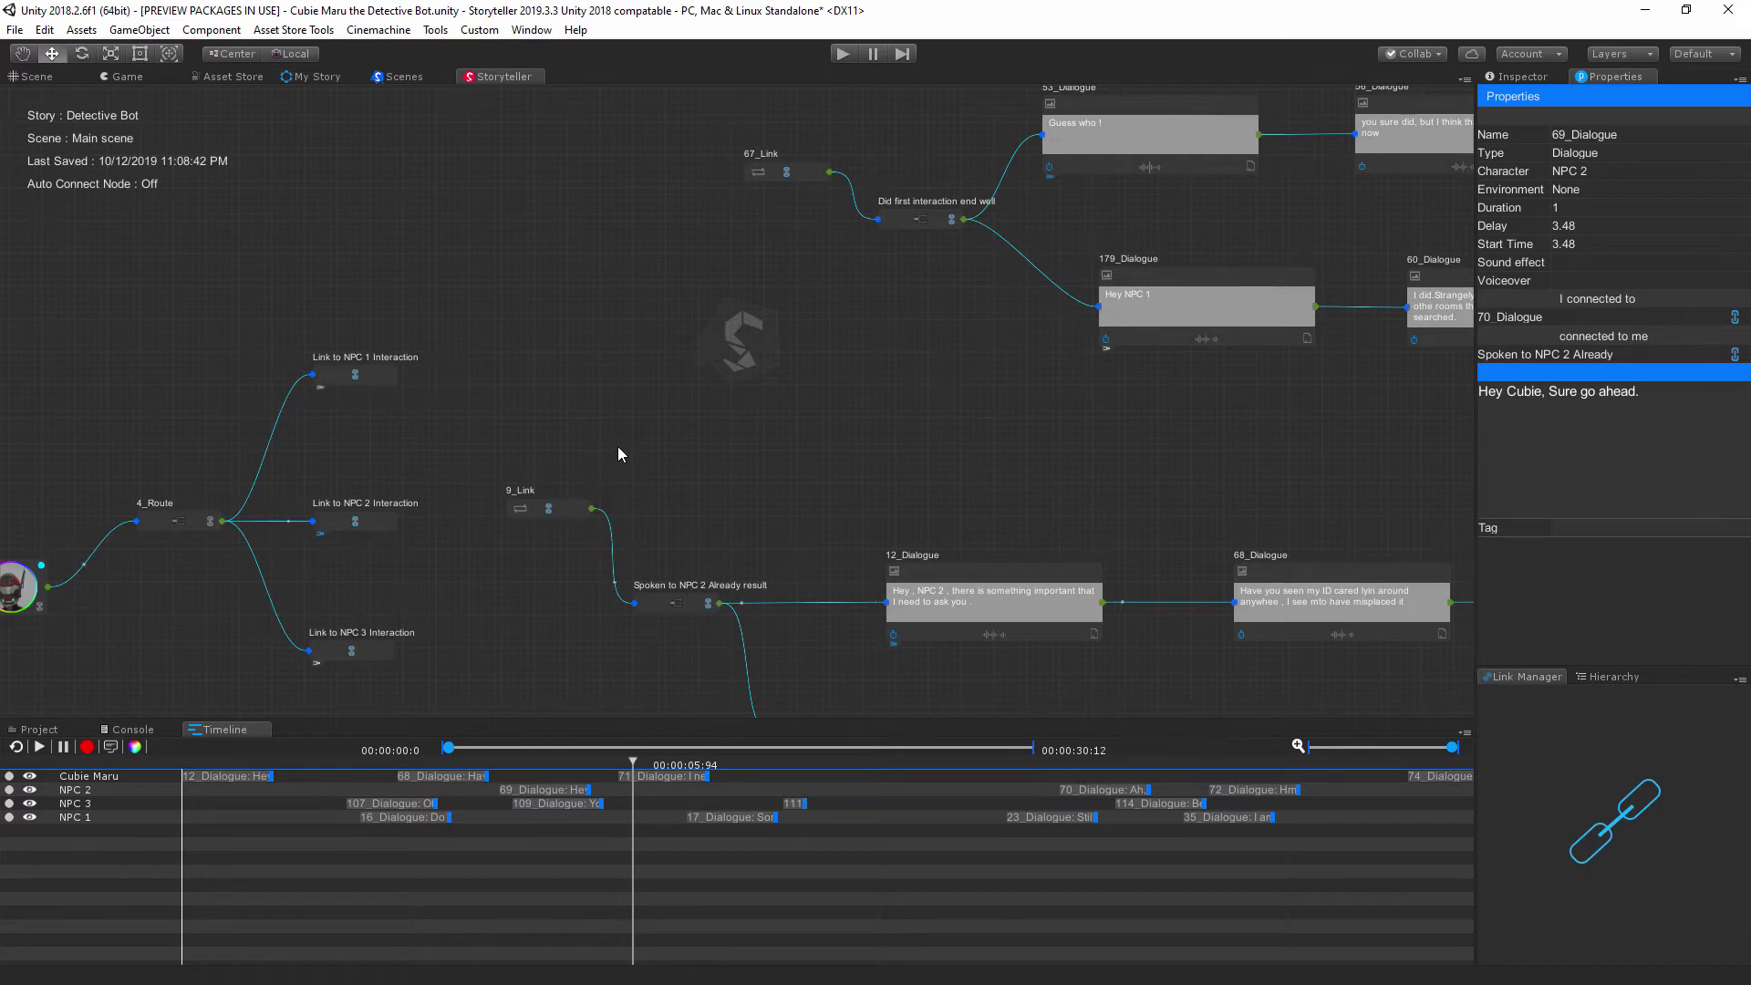
- Slide Cubie Maru's 68_Dialogue clip along its track so it starts at 3.51 s
{"action": "middle_click_drag", "start_coordinate": [616, 446], "coordinate": [702, 412]}
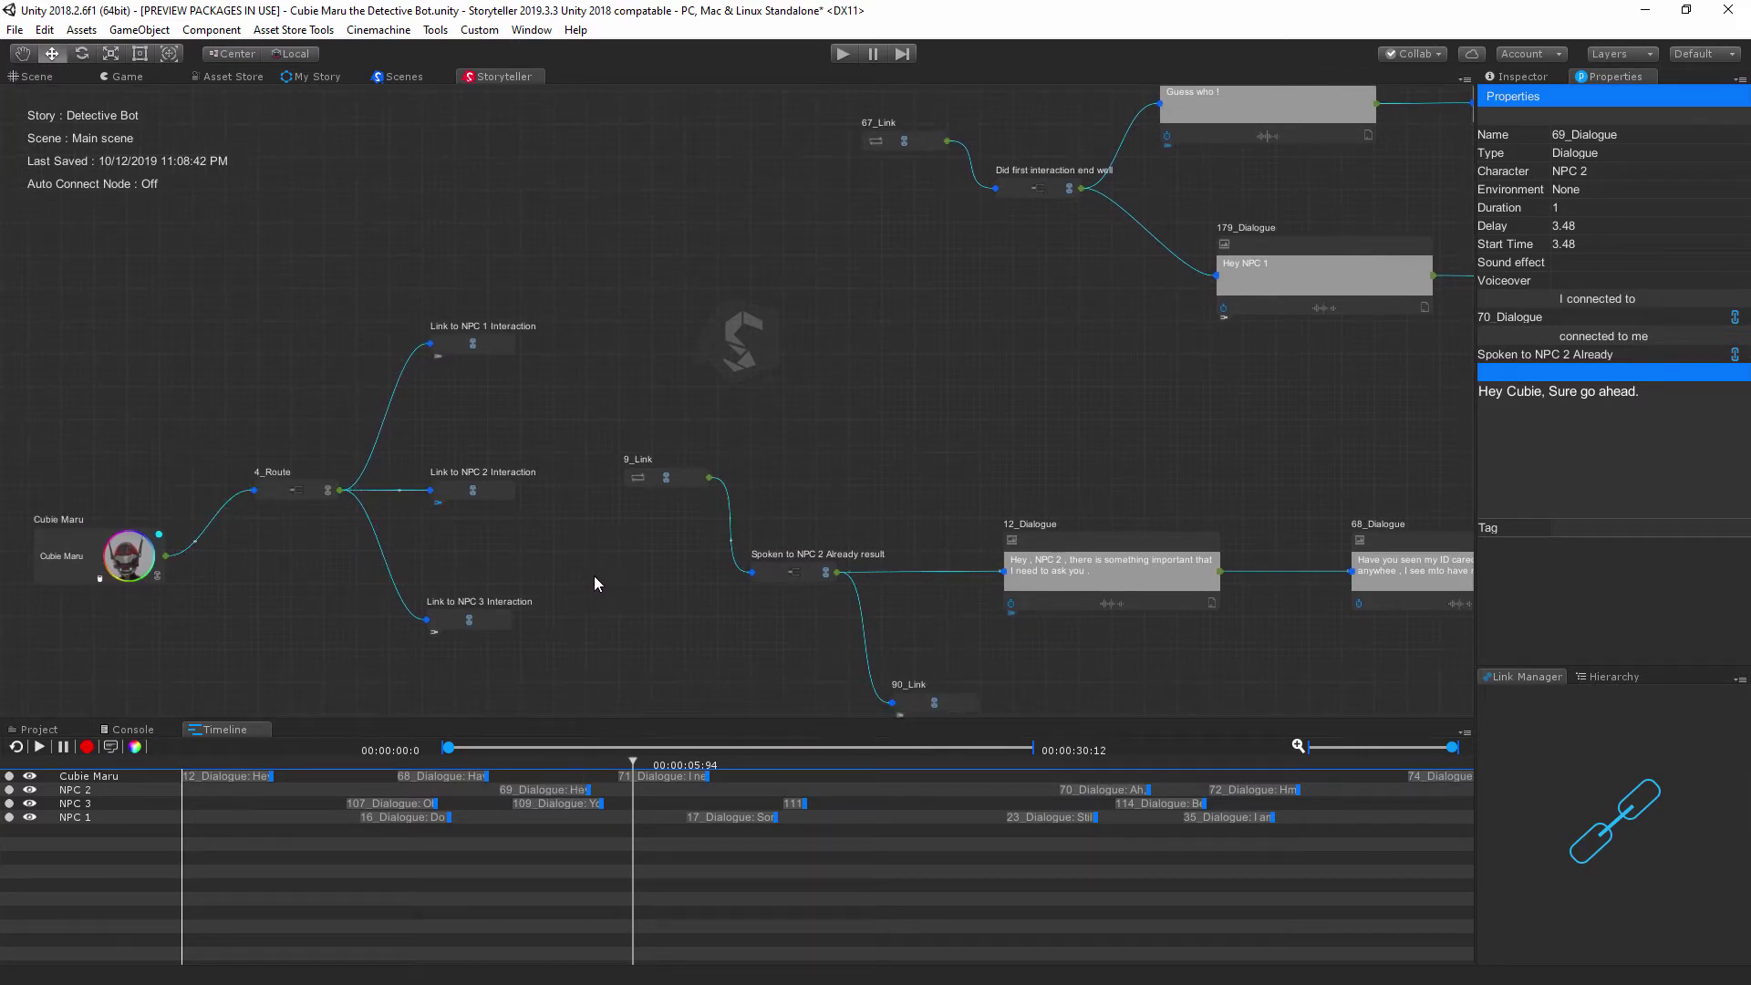
{"action": "middle_click_drag", "start_coordinate": [594, 577], "coordinate": [684, 554]}
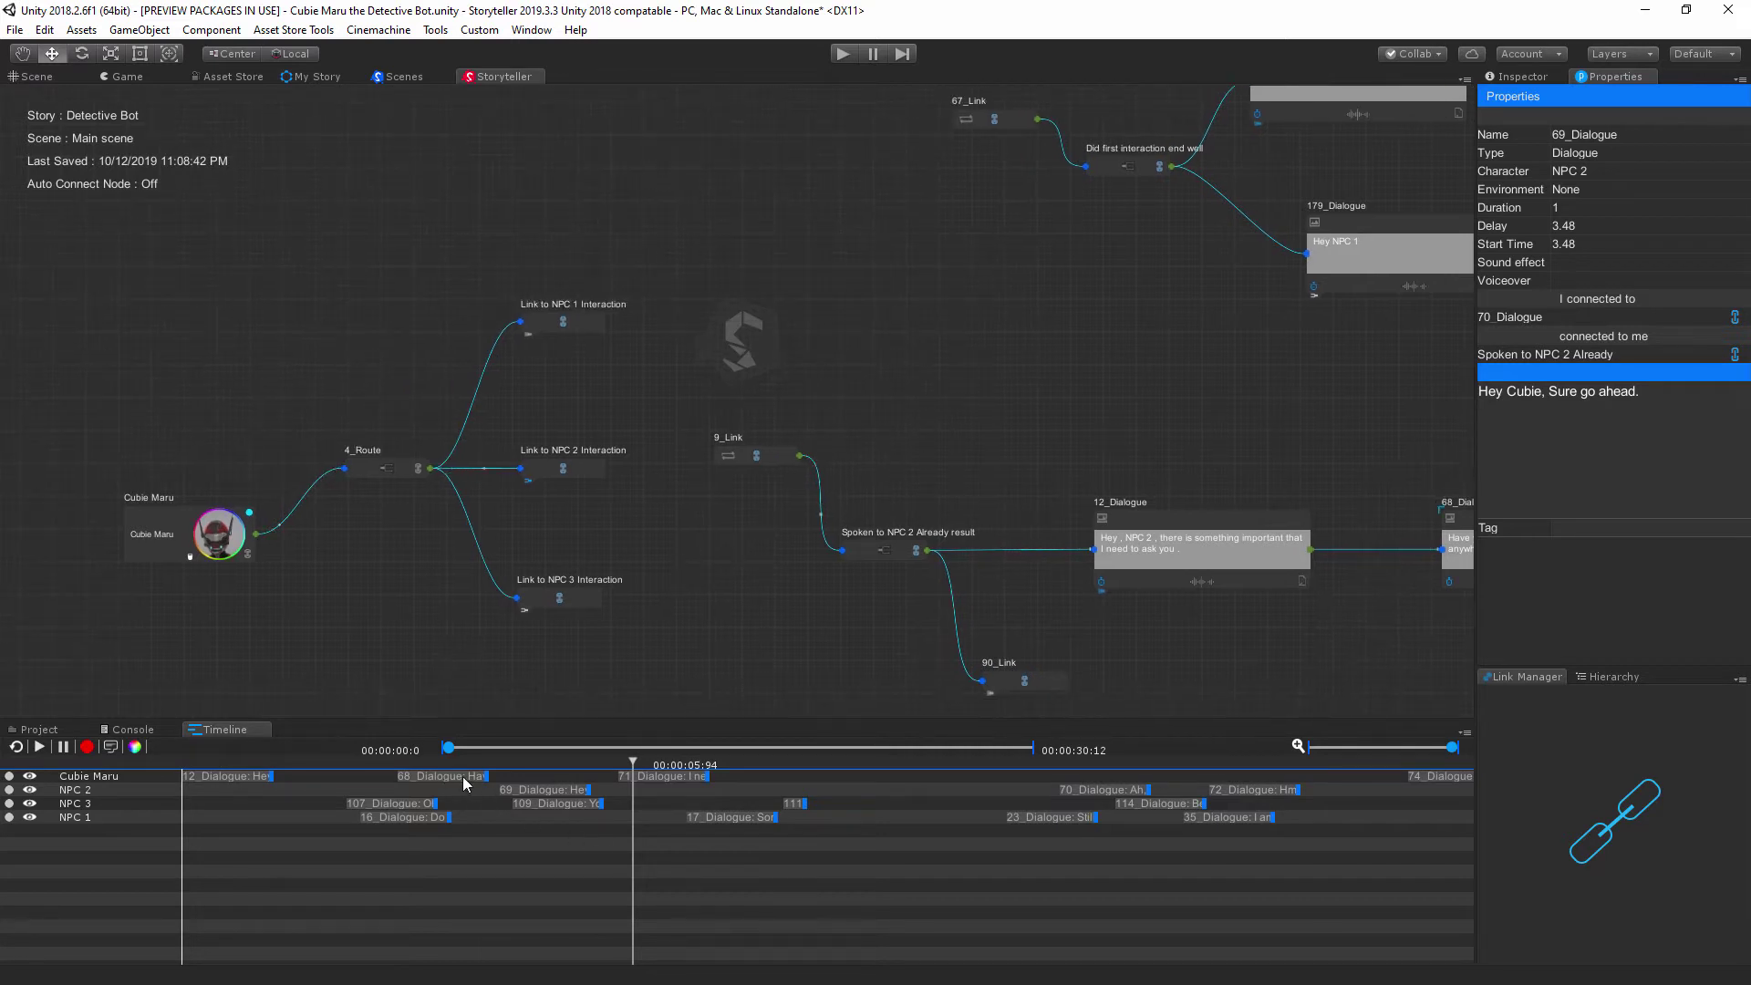
{"action": "mouse_move", "coordinate": [416, 776]}
{"action": "left_mouse_down"}
{"action": "mouse_move", "coordinate": [556, 786]}
{"action": "mouse_move", "coordinate": [425, 788]}
{"action": "left_mouse_up"}
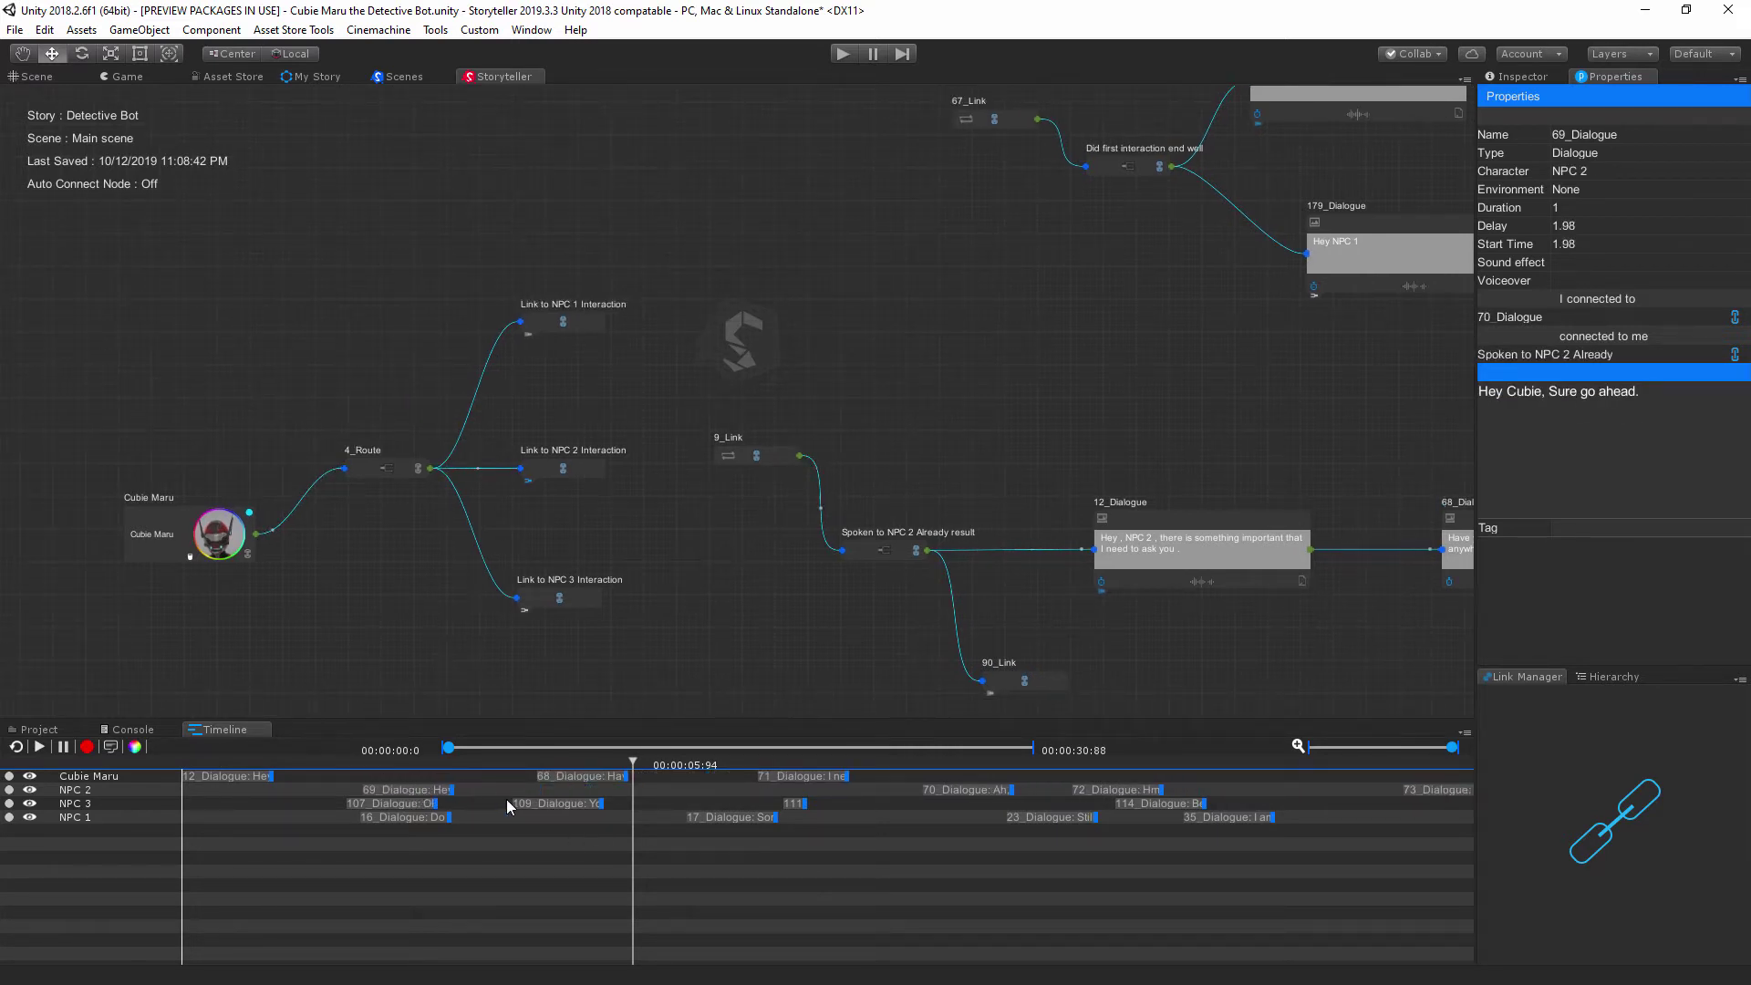
{"action": "left_click_drag", "start_coordinate": [565, 774], "coordinate": [531, 776]}
{"action": "middle_click_drag", "start_coordinate": [434, 592], "coordinate": [605, 746]}
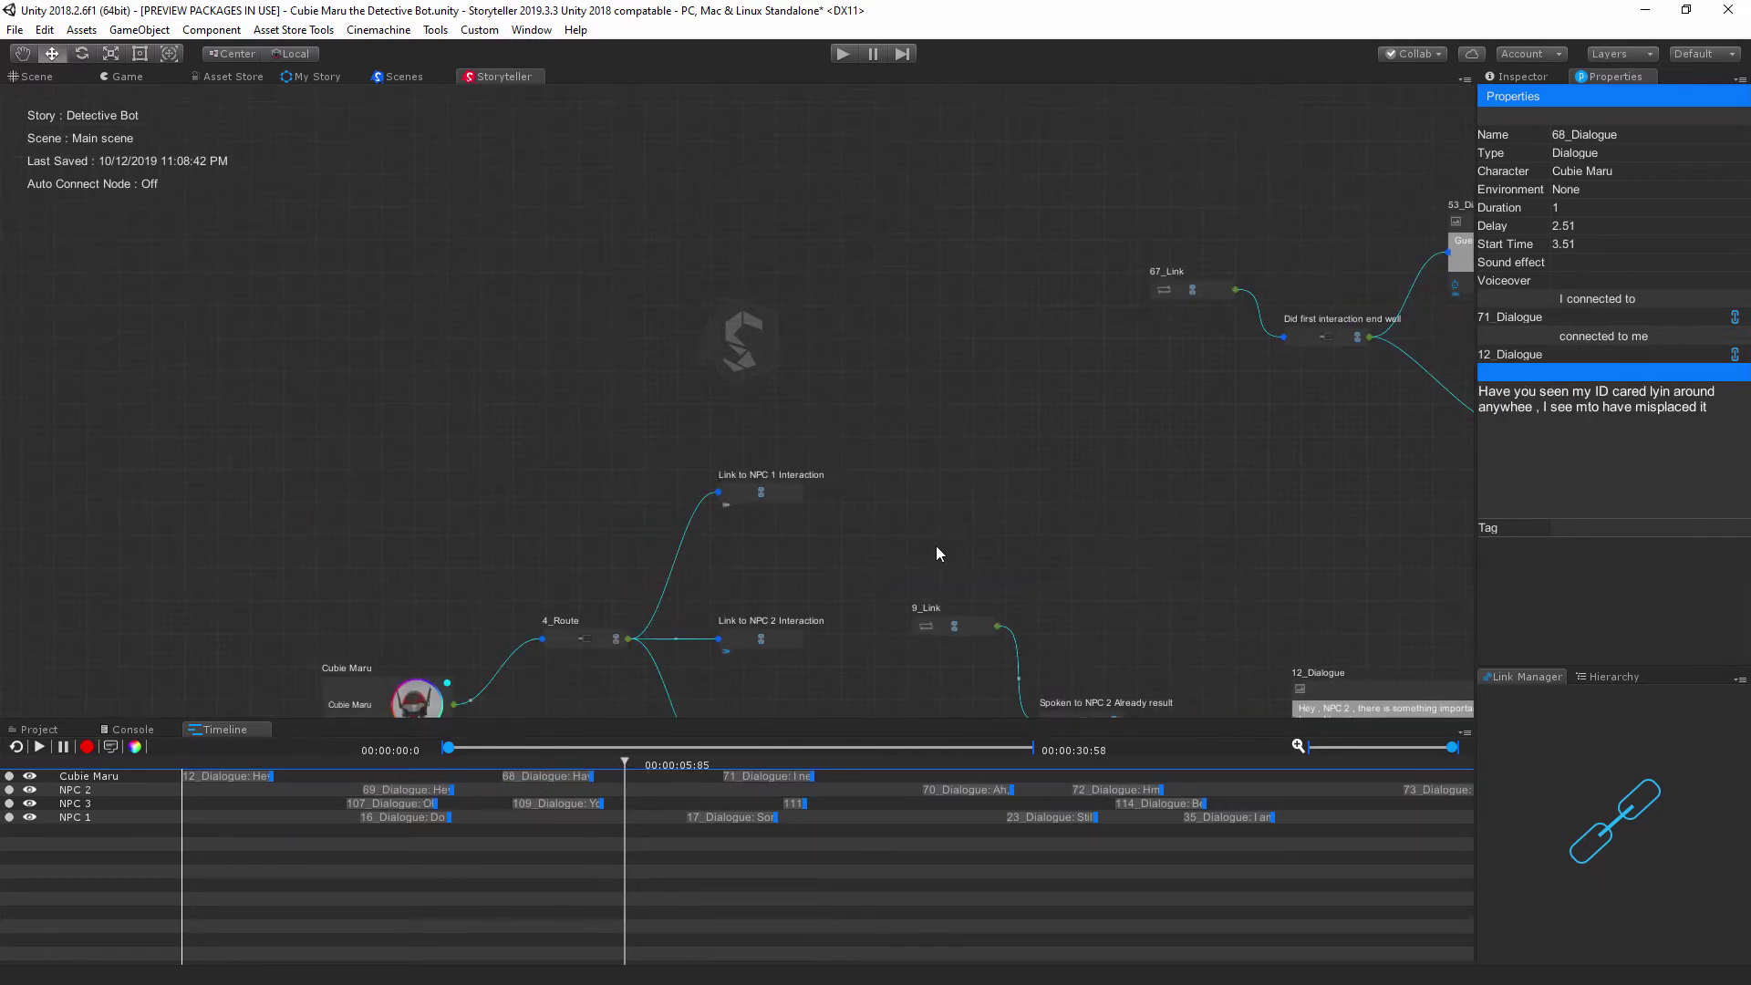
{"action": "middle_click_drag", "start_coordinate": [936, 545], "coordinate": [626, 342]}
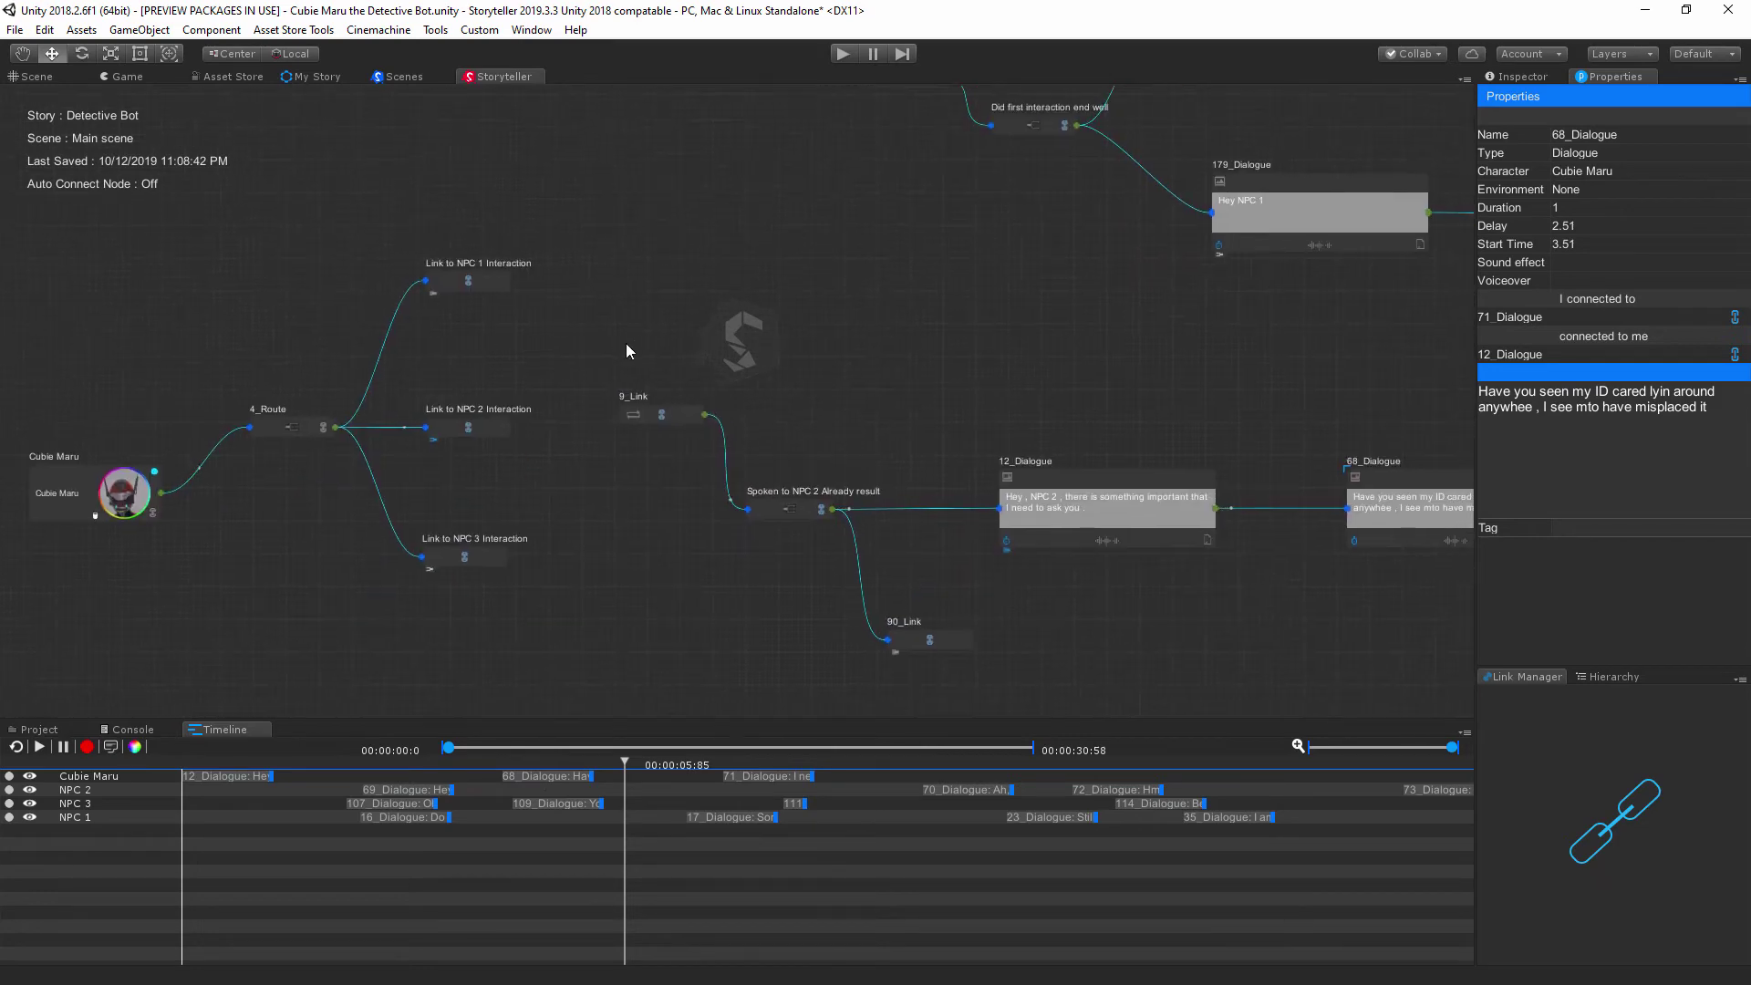
- Jump through the Cubie Maru, NPC 2, NPC 3 and NPC 1 character nodes via their timeline tracks
{"action": "left_click", "coordinate": [106, 777]}
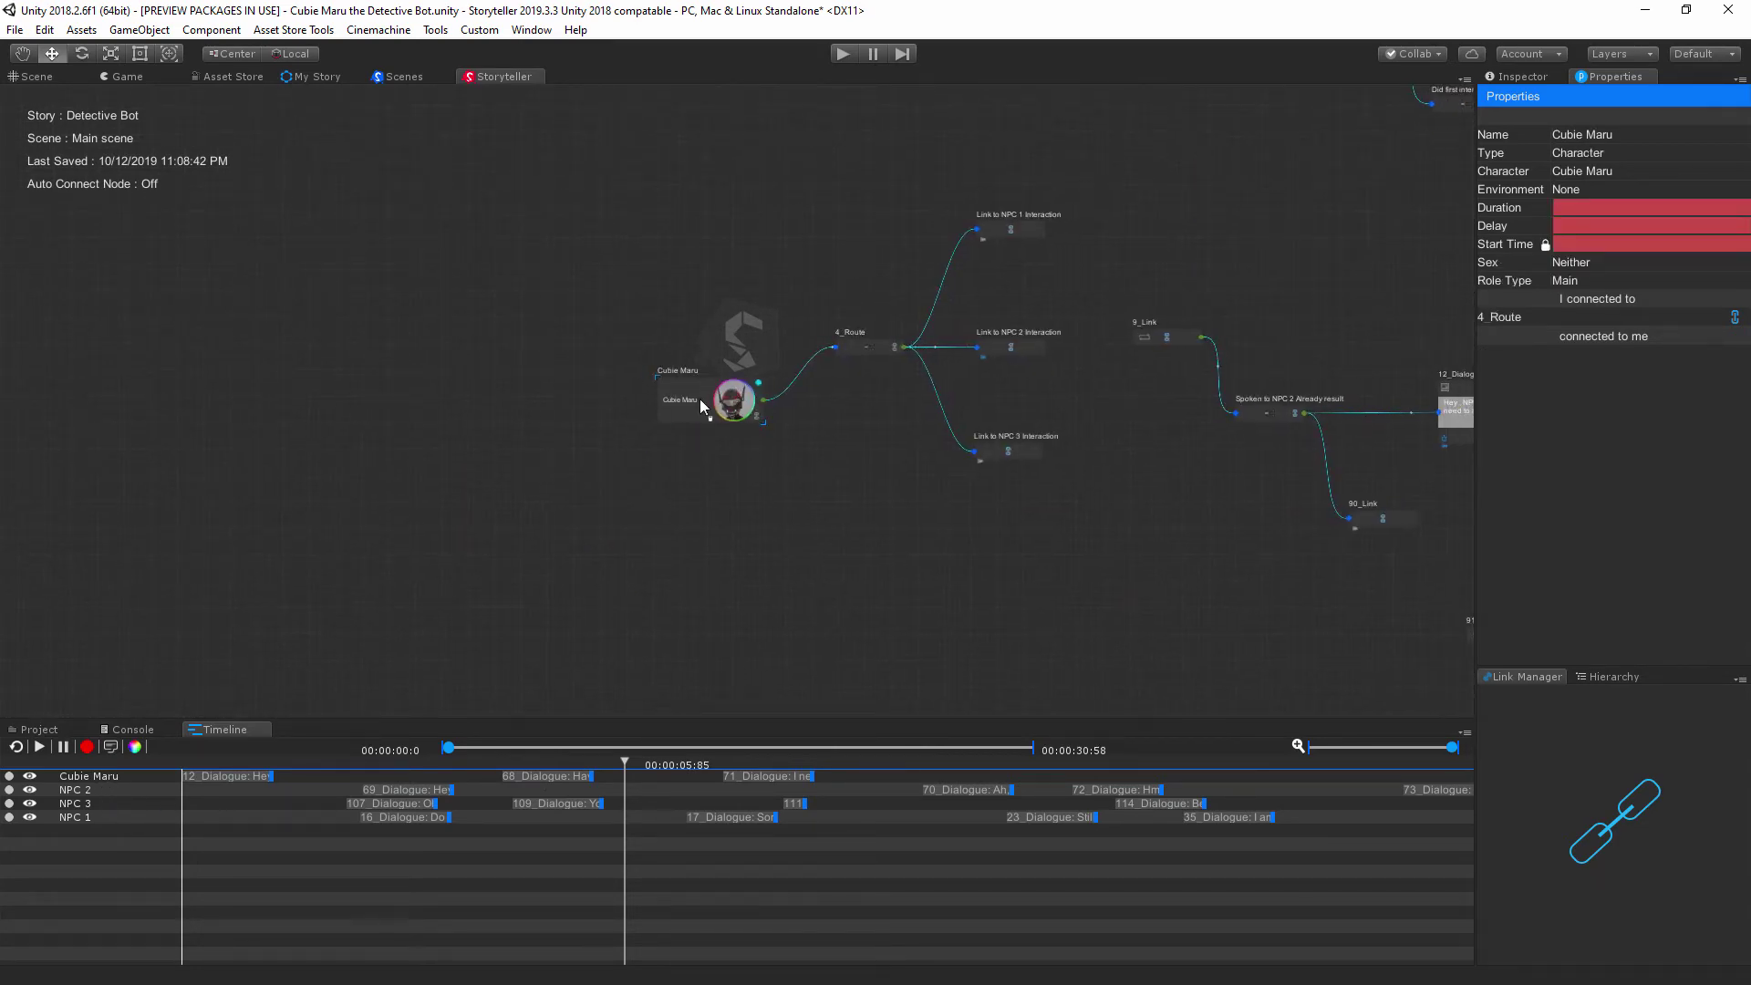
{"action": "scroll", "coordinate": [691, 402], "scroll_direction": "up", "scroll_amount": 5}
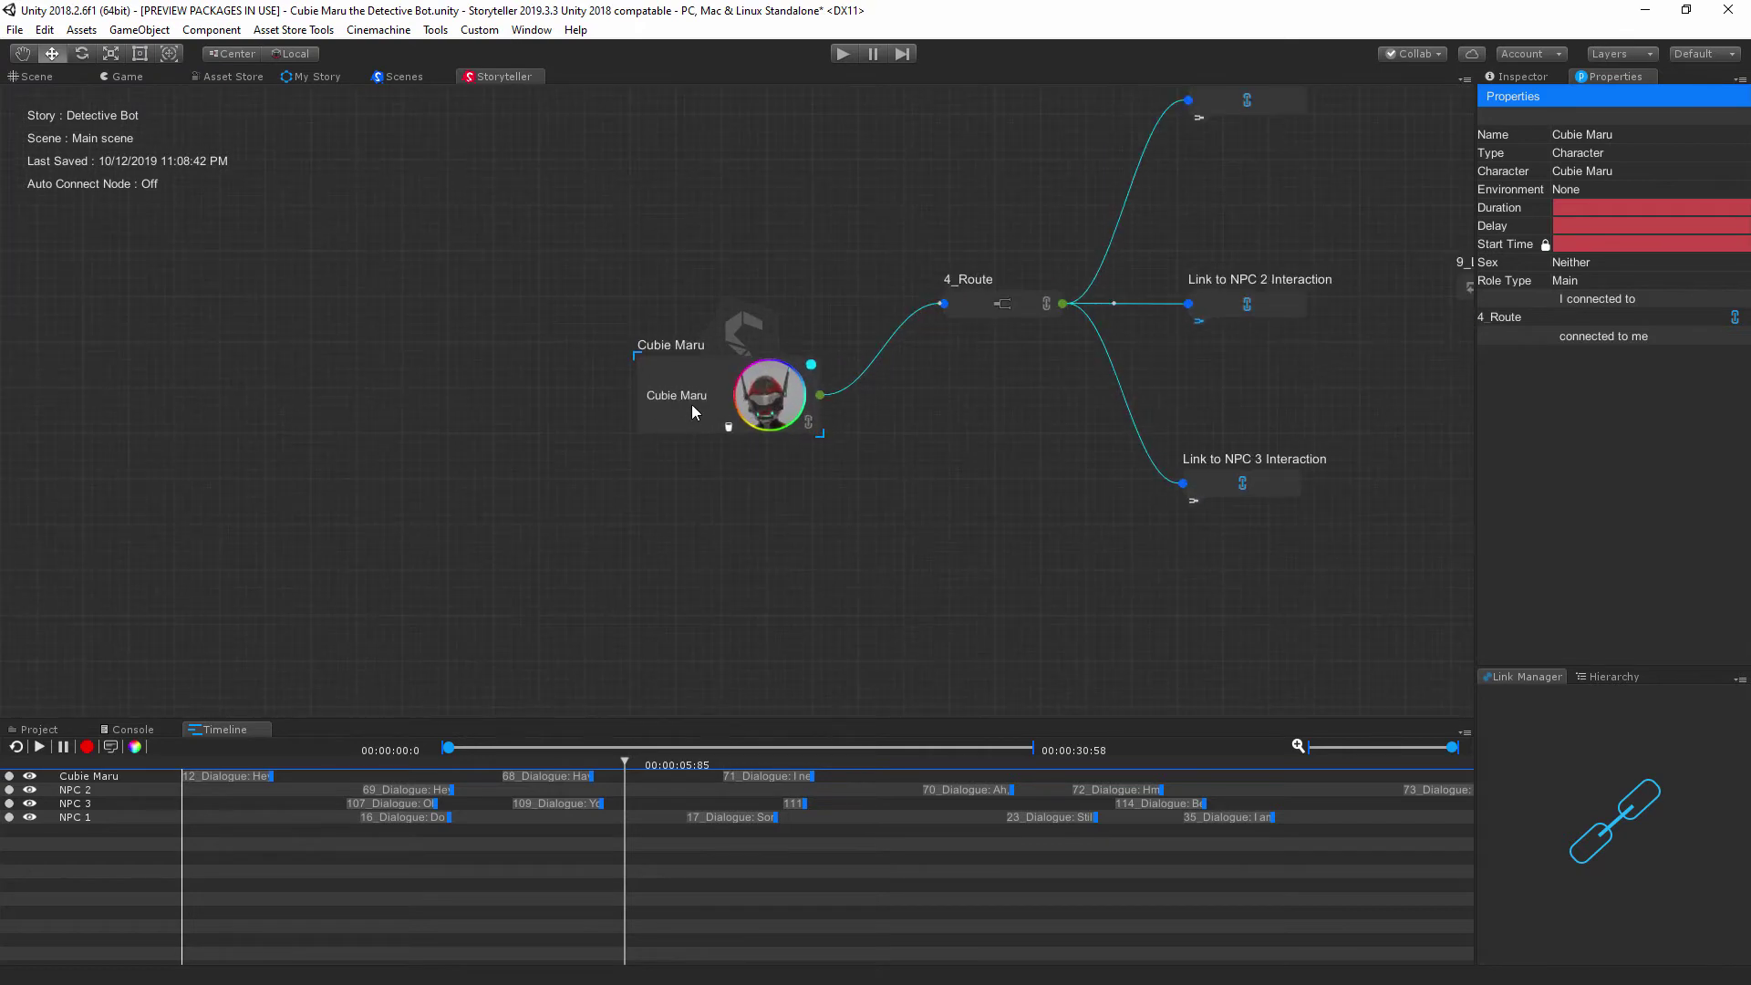
{"action": "left_click", "coordinate": [80, 790]}
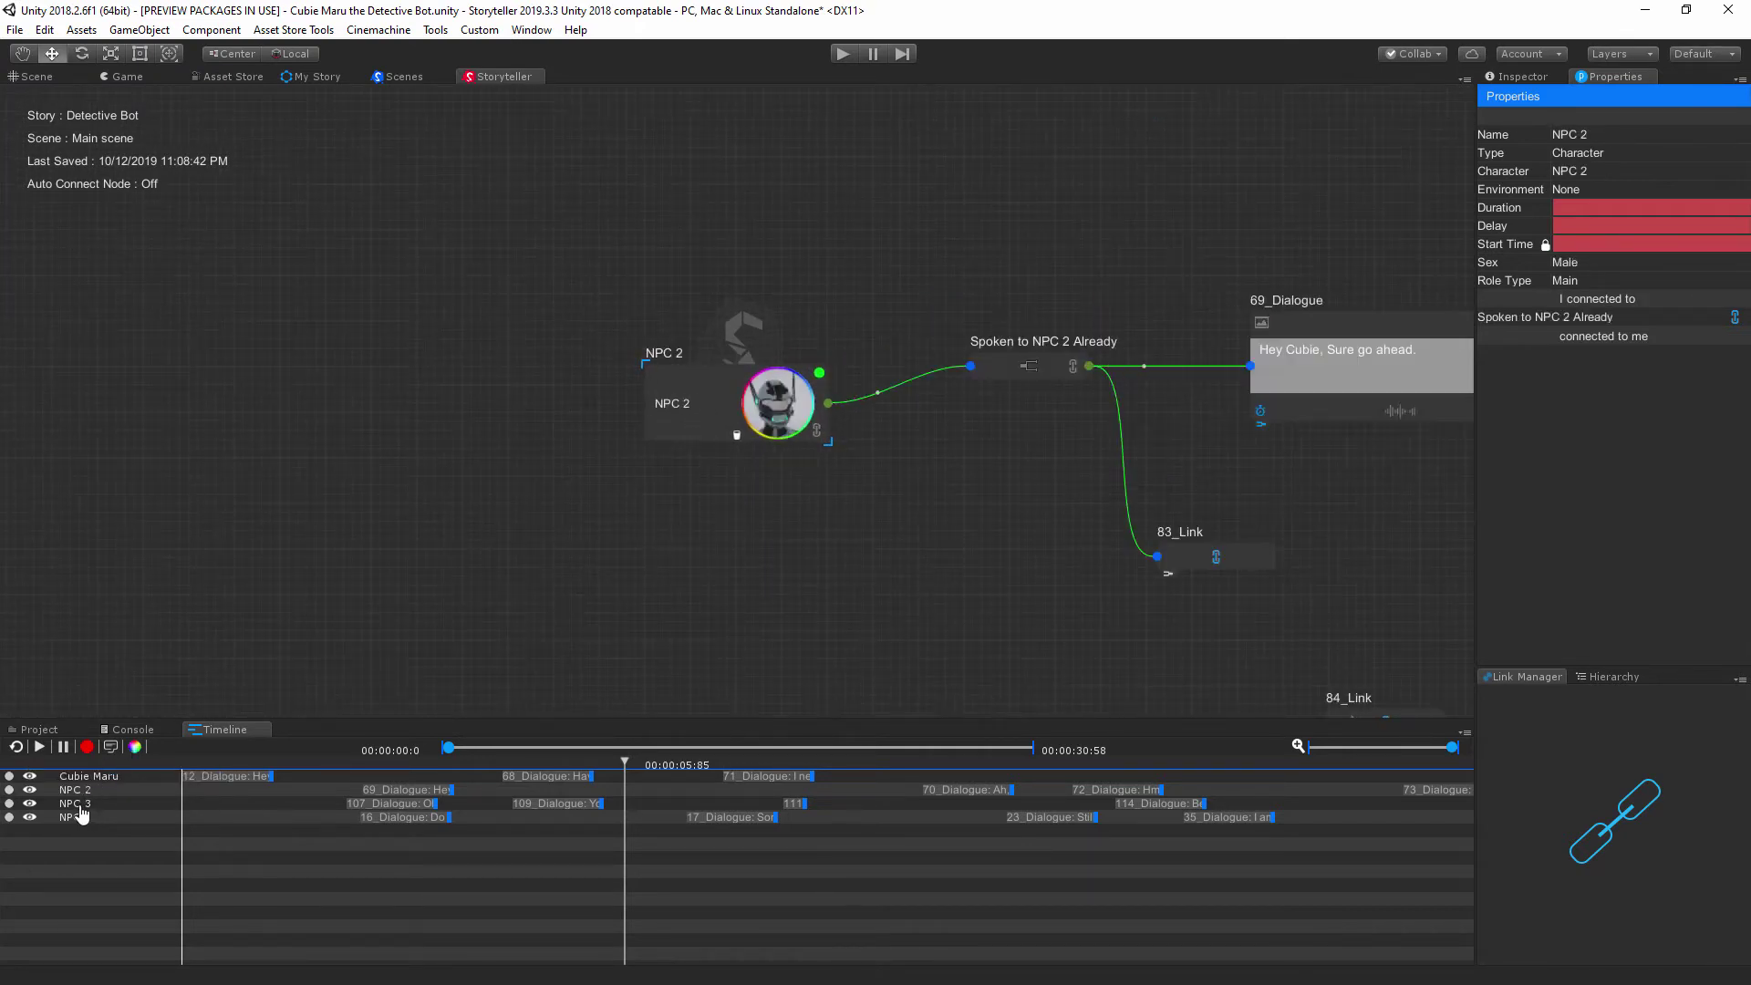
{"action": "left_click", "coordinate": [80, 803]}
{"action": "left_click", "coordinate": [81, 817]}
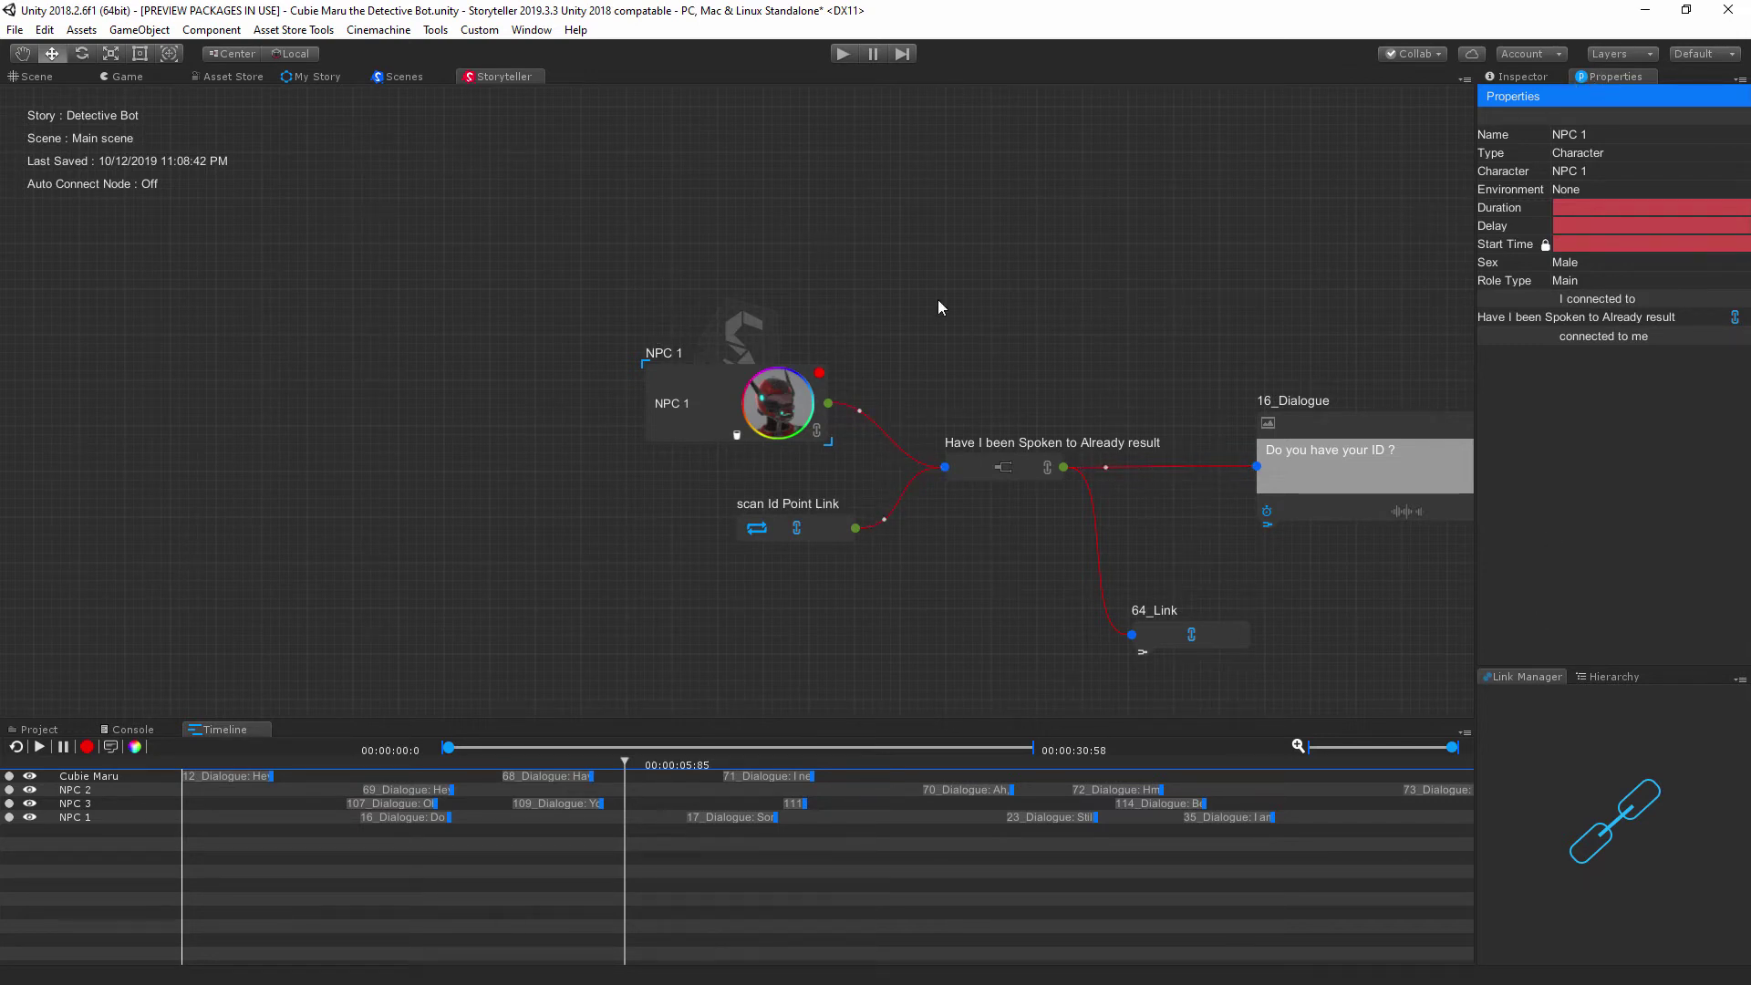
- Inspect the Have I been Spoken to Already route, 64_Link, 16_Dialogue and the First Choice match node
{"action": "left_click", "coordinate": [806, 446]}
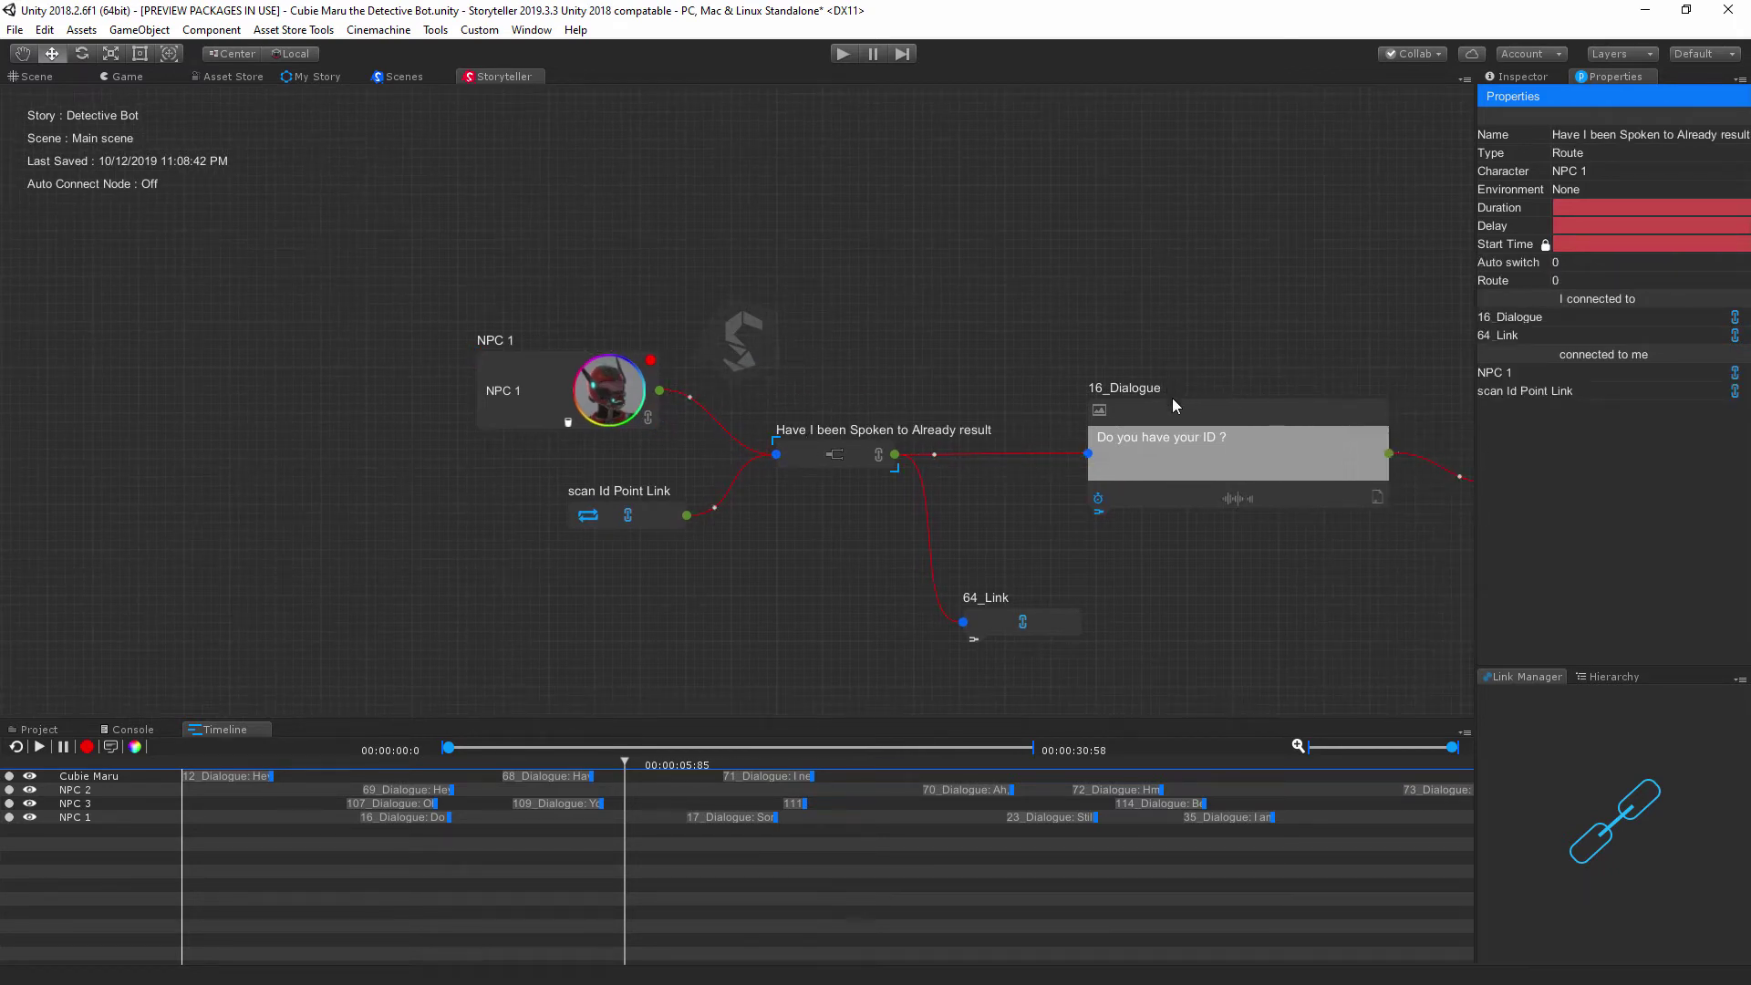
{"action": "left_click", "coordinate": [1048, 625]}
{"action": "left_click", "coordinate": [1207, 419]}
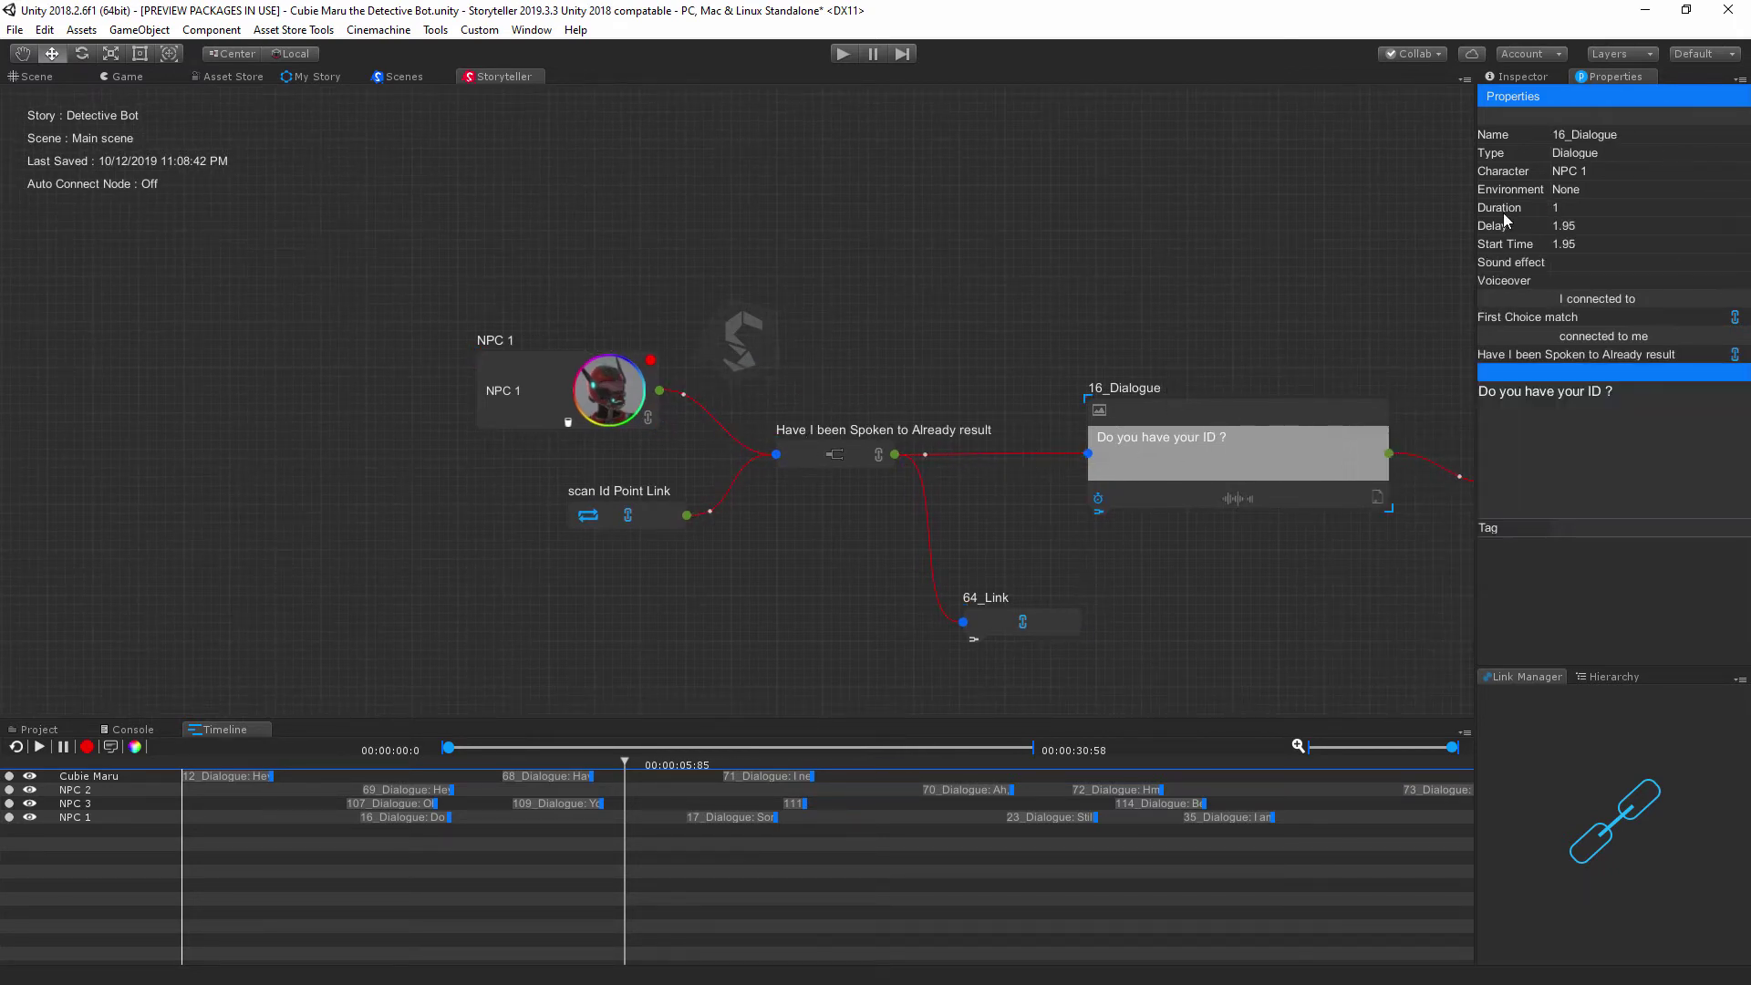
{"action": "middle_click_drag", "start_coordinate": [1250, 310], "coordinate": [1163, 305]}
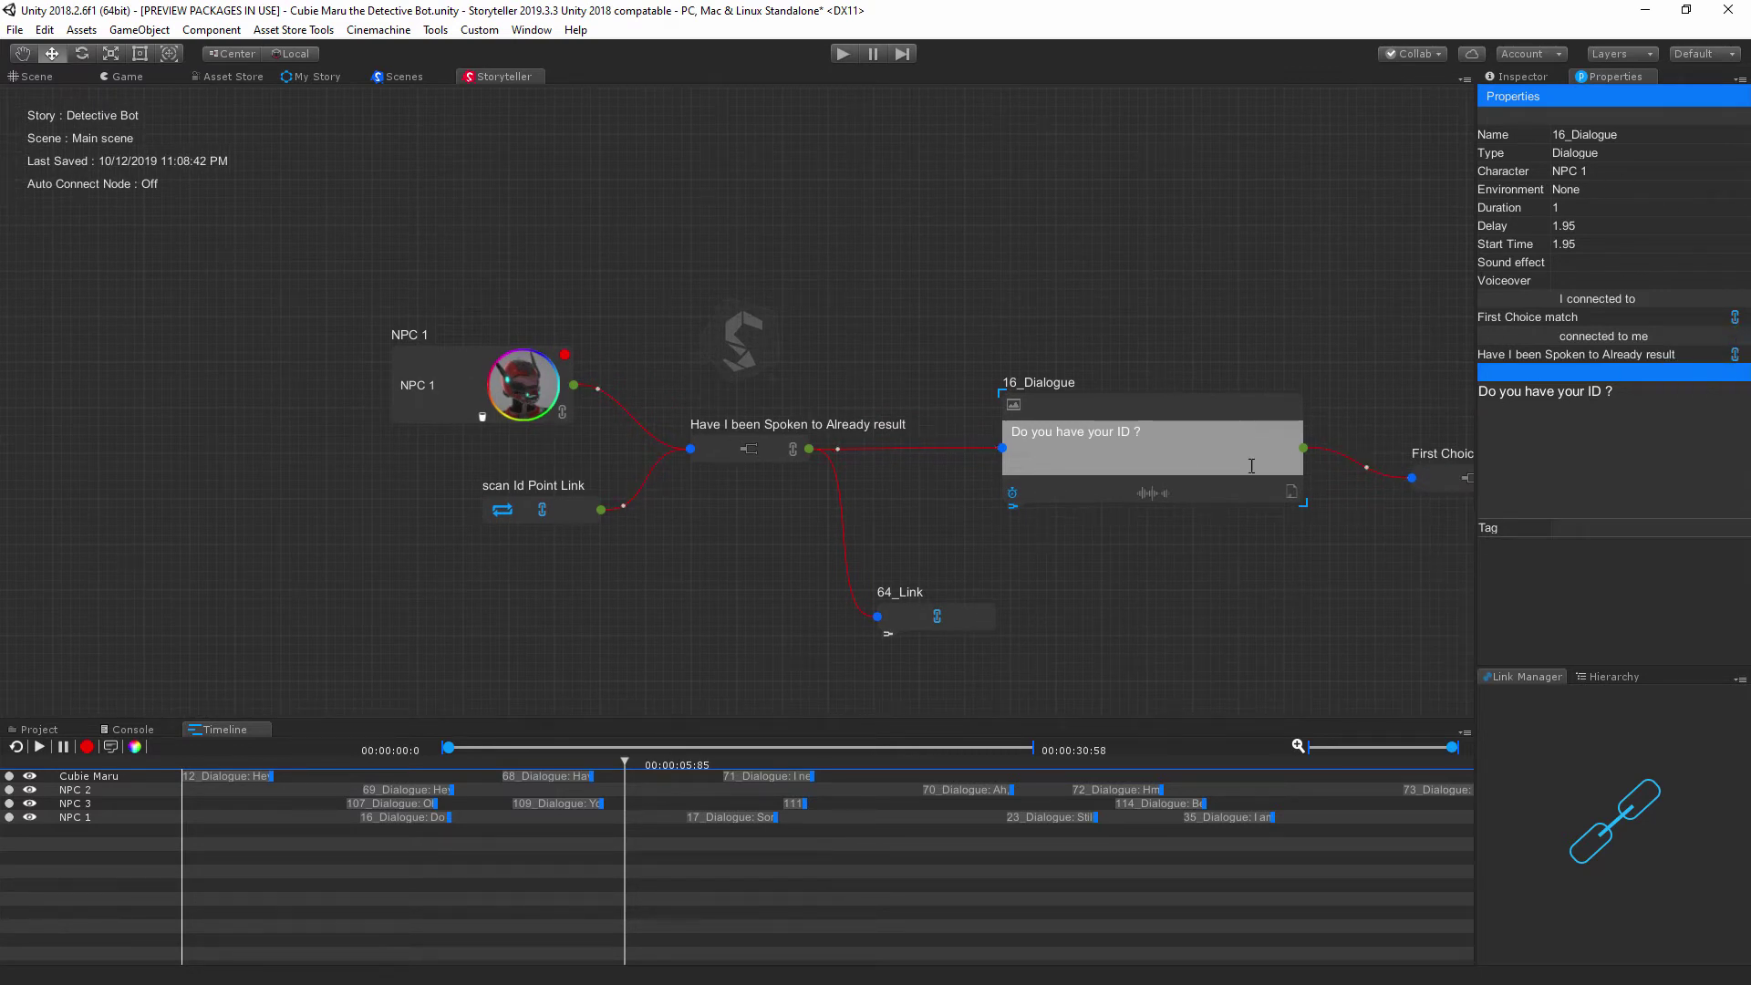
{"action": "middle_click_drag", "start_coordinate": [1135, 341], "coordinate": [707, 347]}
{"action": "left_click", "coordinate": [1009, 483]}
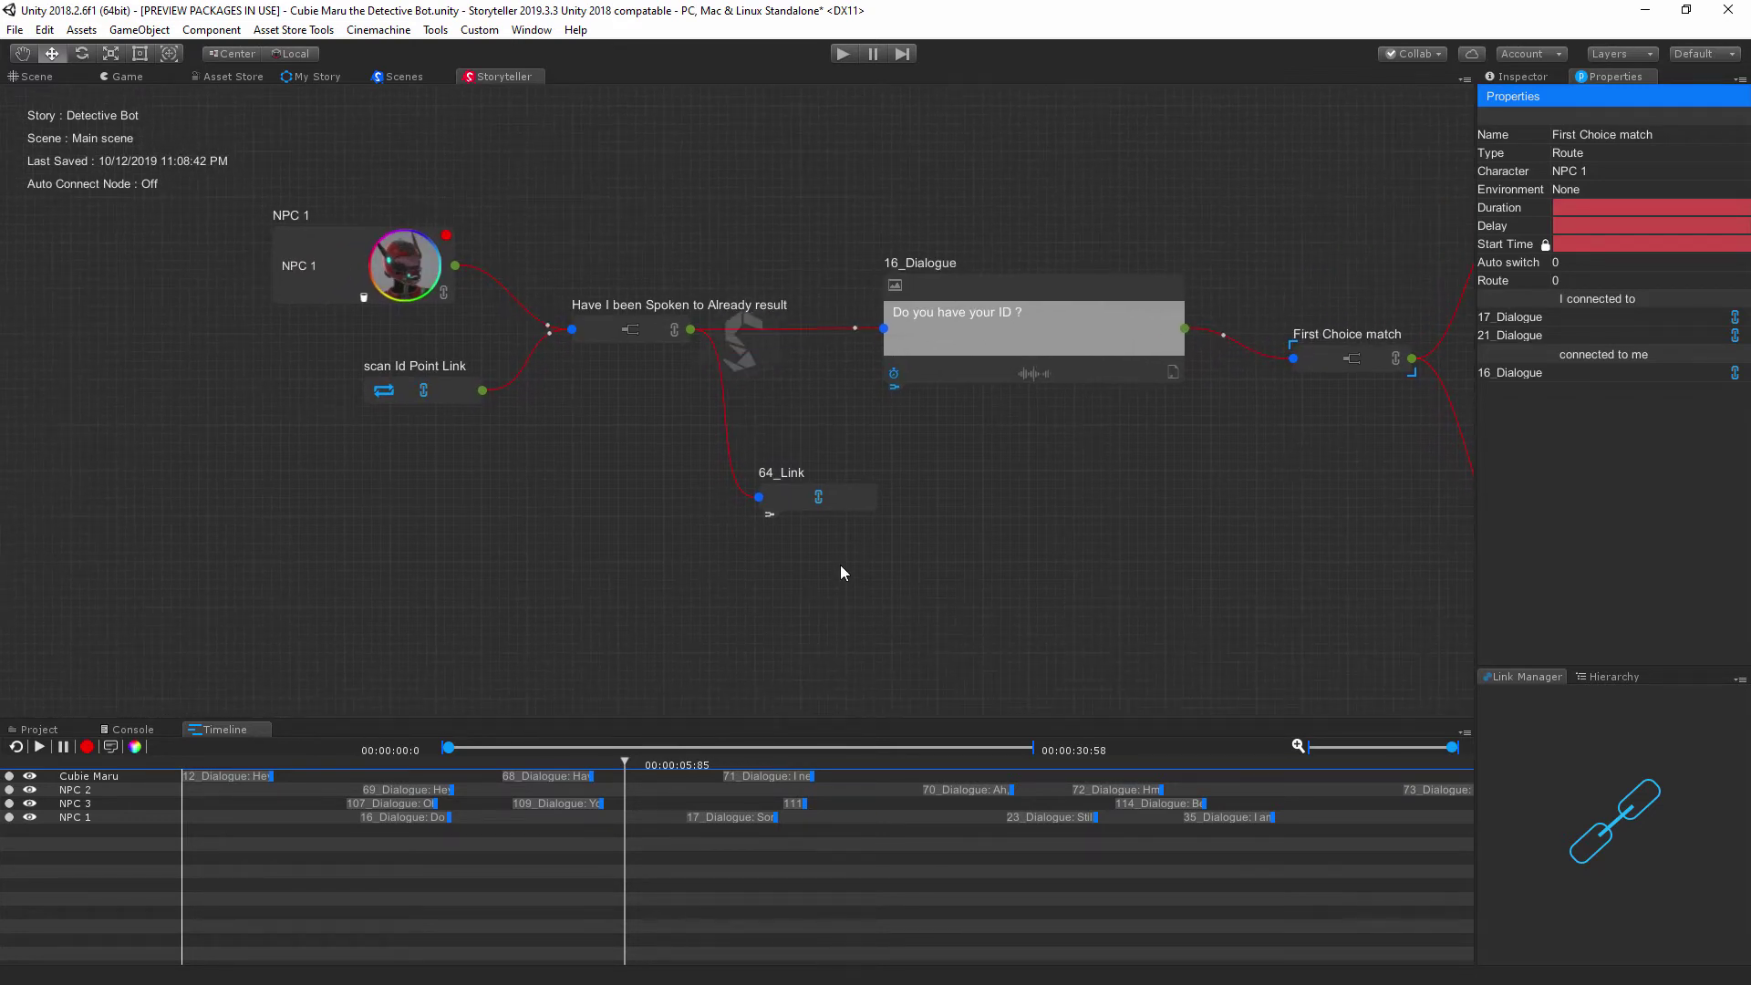
{"action": "middle_click_drag", "start_coordinate": [922, 617], "coordinate": [839, 529]}
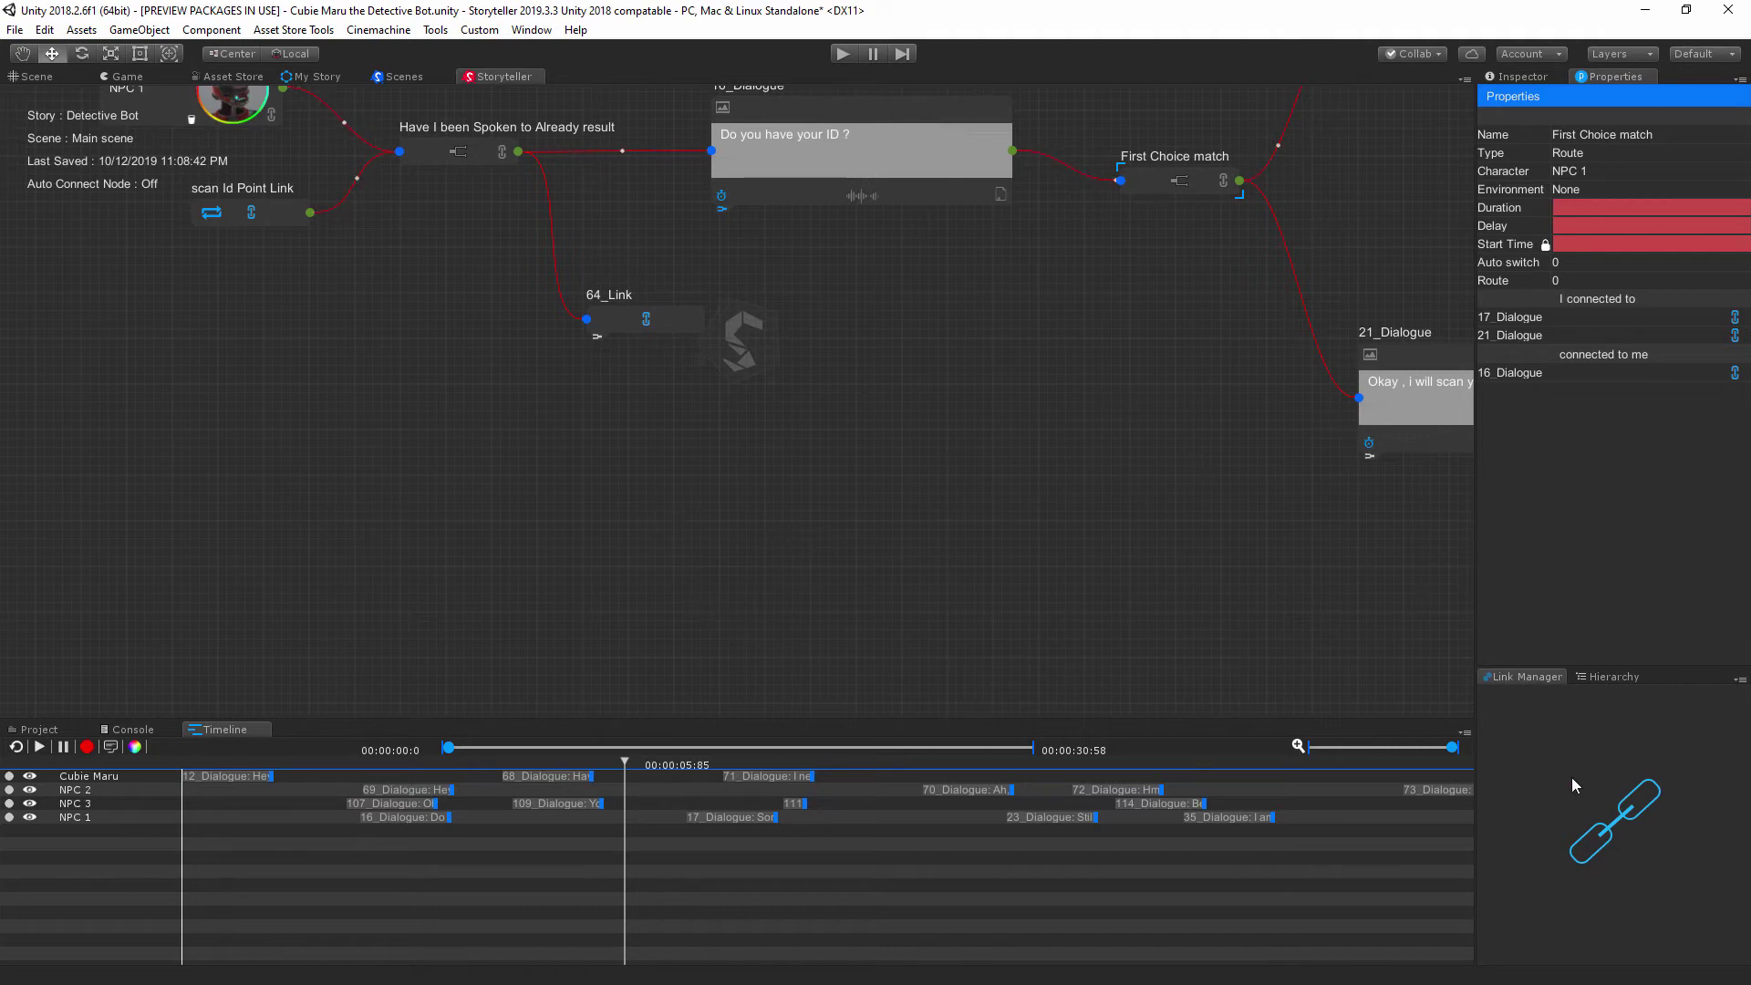
- Re-centre NPC 1's branch in the graph and enlarge the Timeline panel
{"action": "middle_click_drag", "start_coordinate": [772, 489], "coordinate": [1069, 706]}
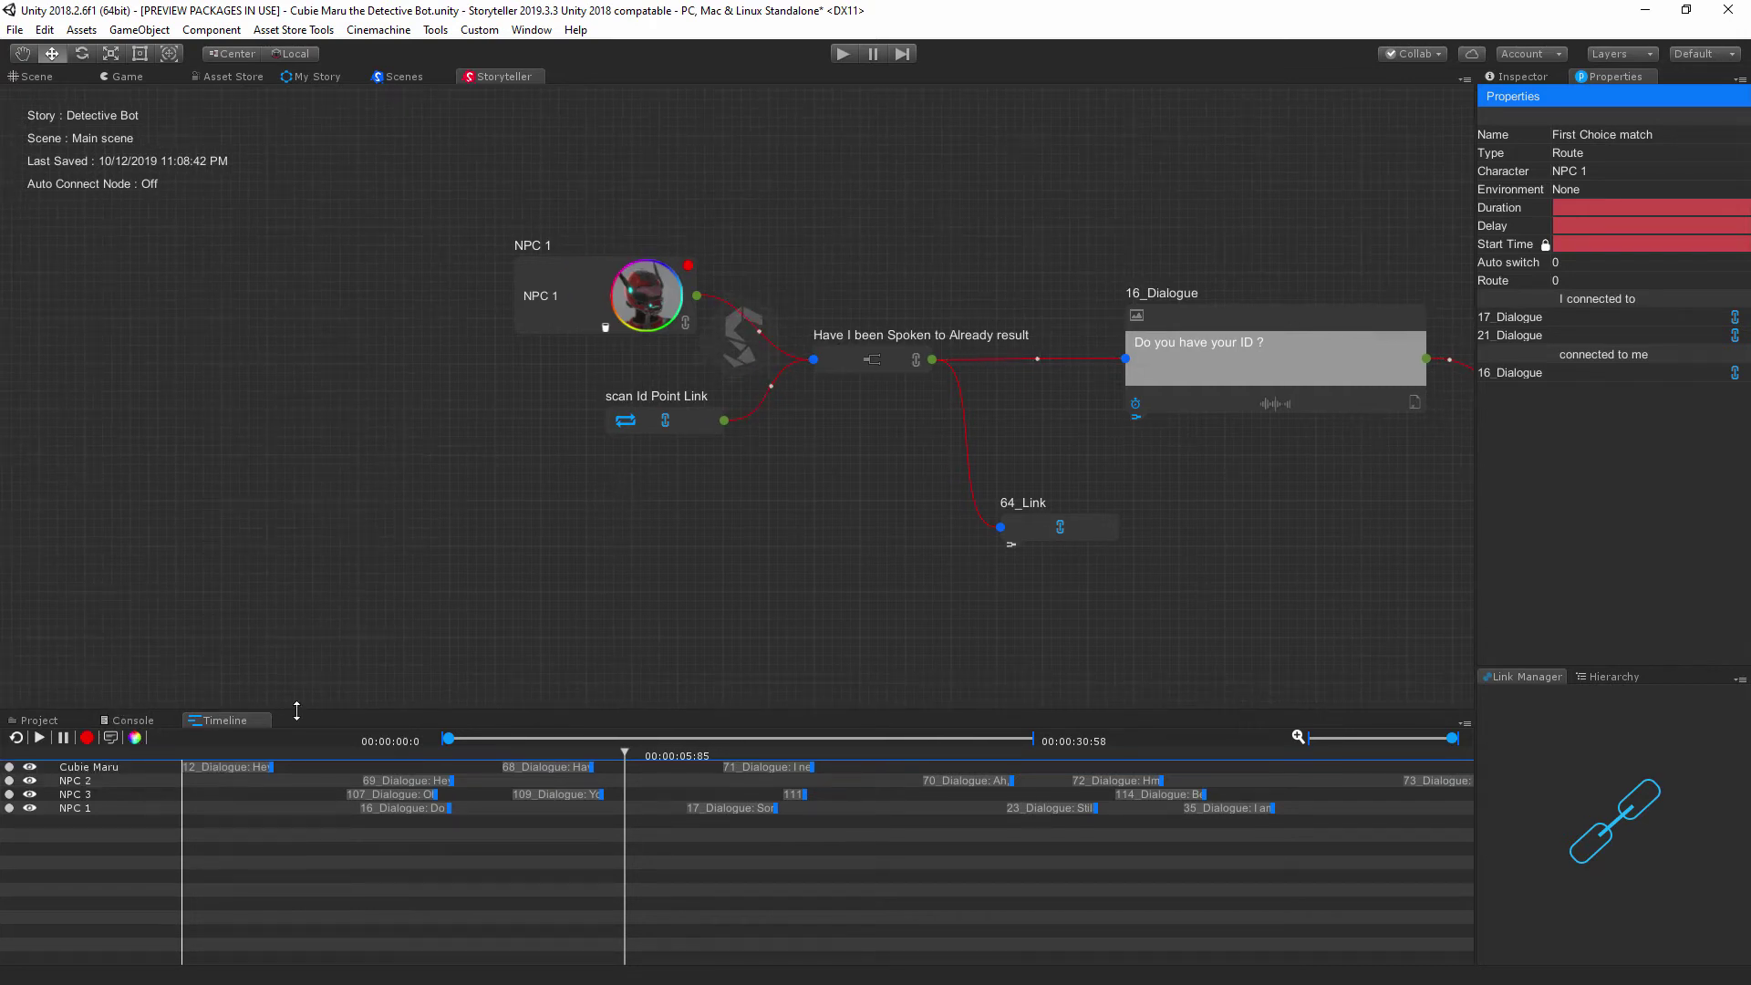
{"action": "left_click", "coordinate": [135, 741]}
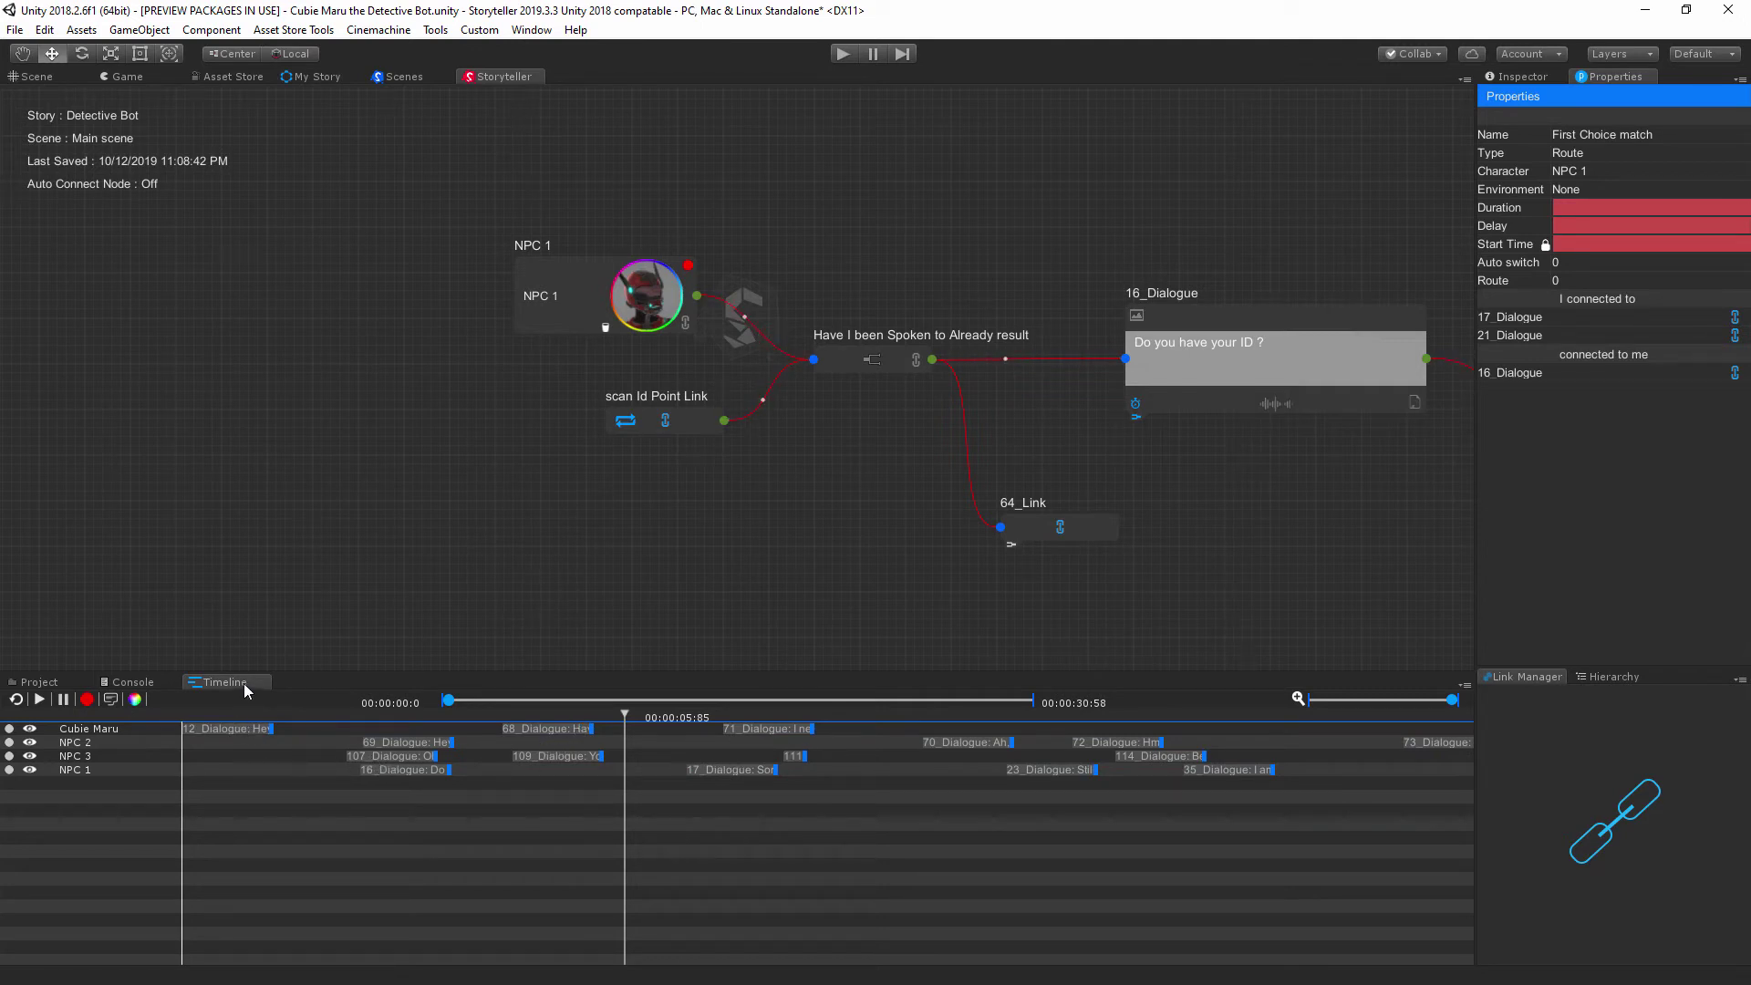
- Open the Story Sample window with NPC 1 and Cubie Maru sampled, and refresh it
{"action": "left_click", "coordinate": [110, 699]}
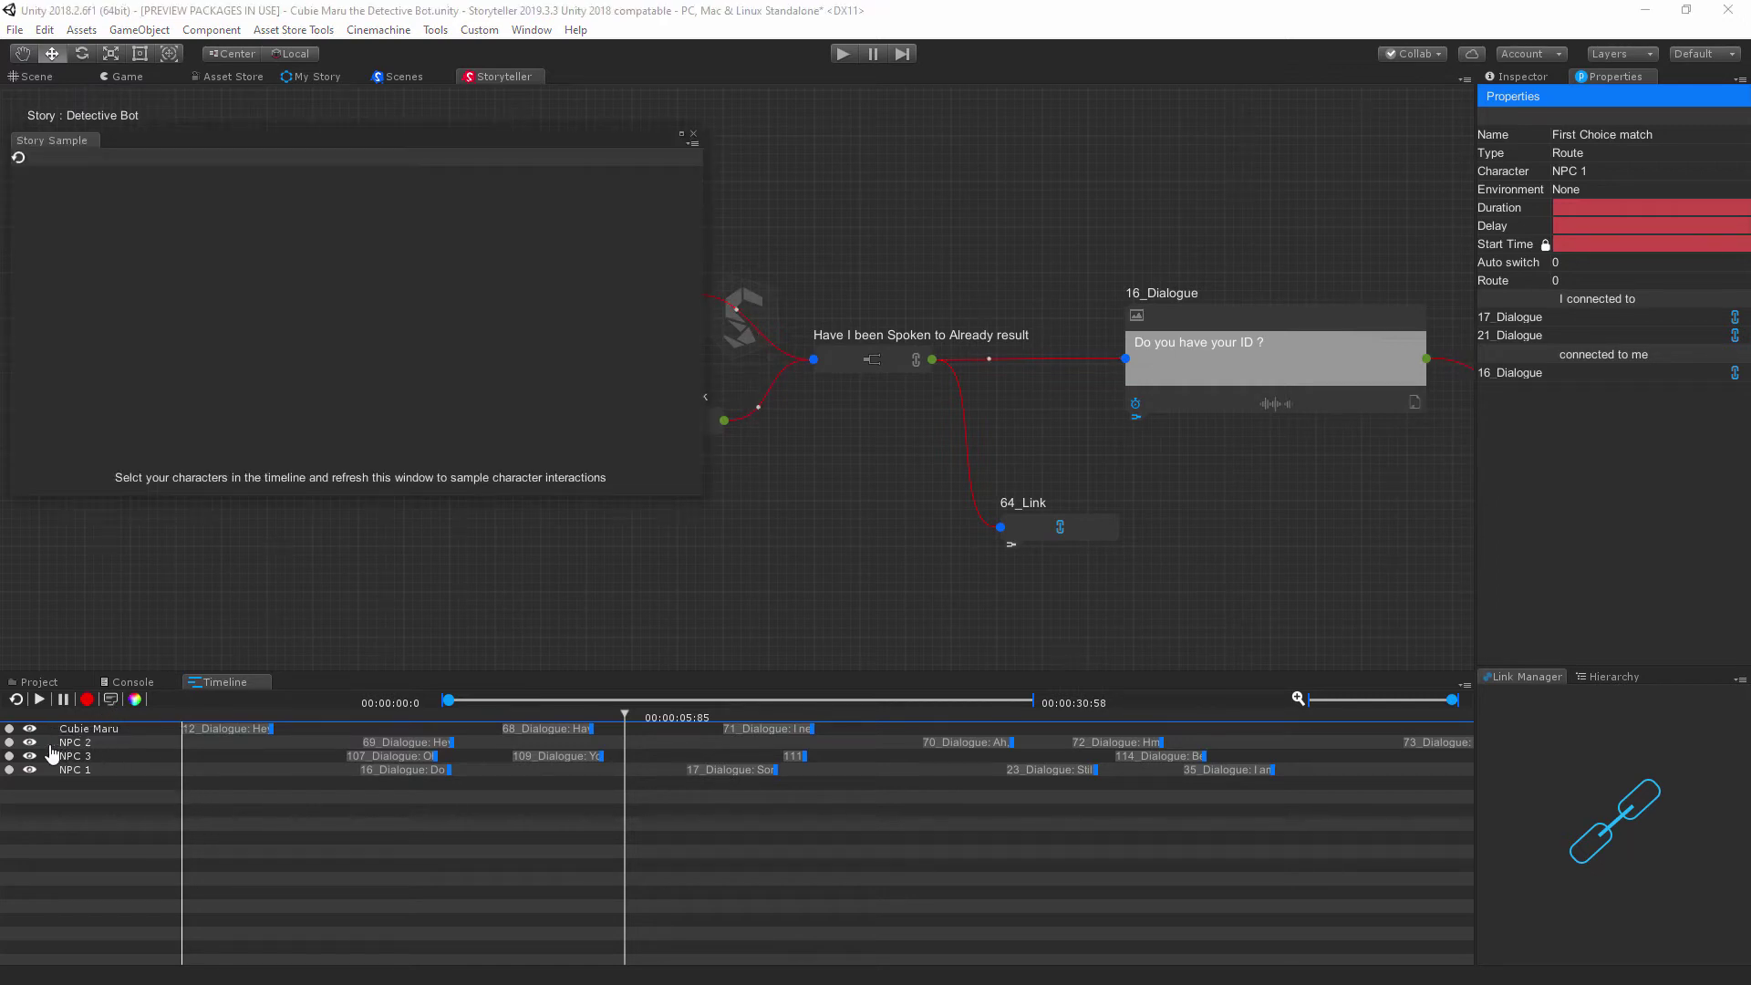
{"action": "left_click", "coordinate": [9, 771]}
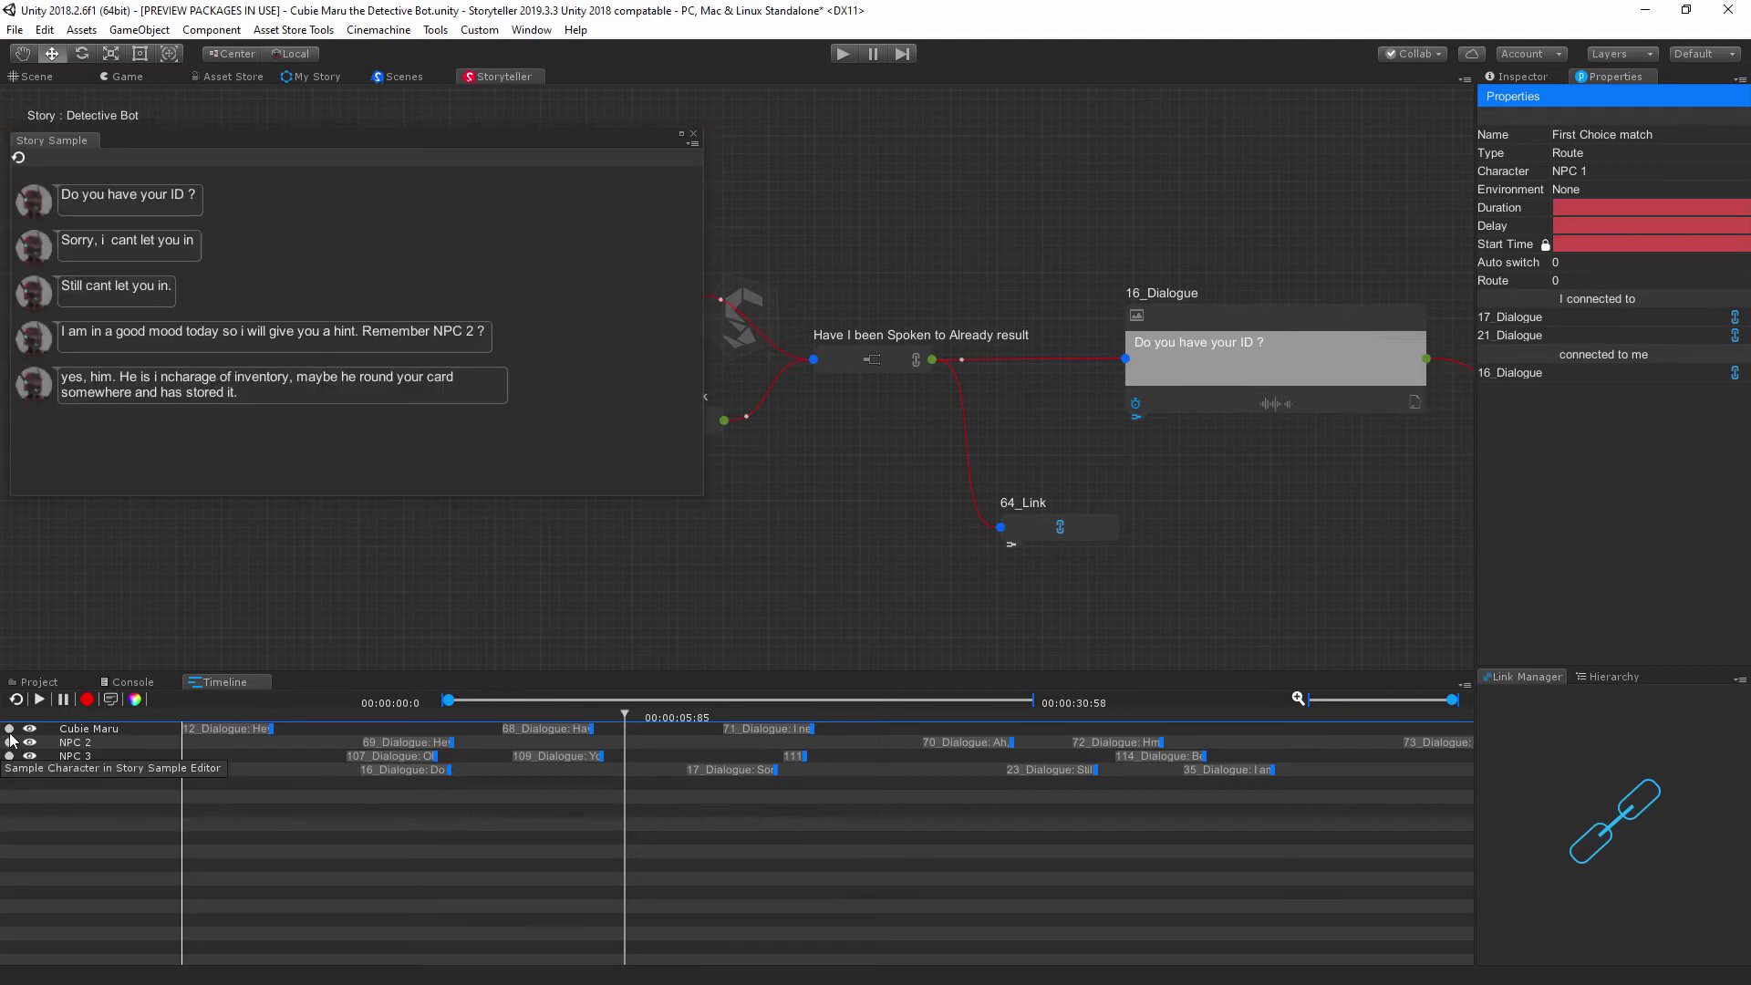
{"action": "left_click", "coordinate": [9, 729]}
{"action": "left_click", "coordinate": [19, 159]}
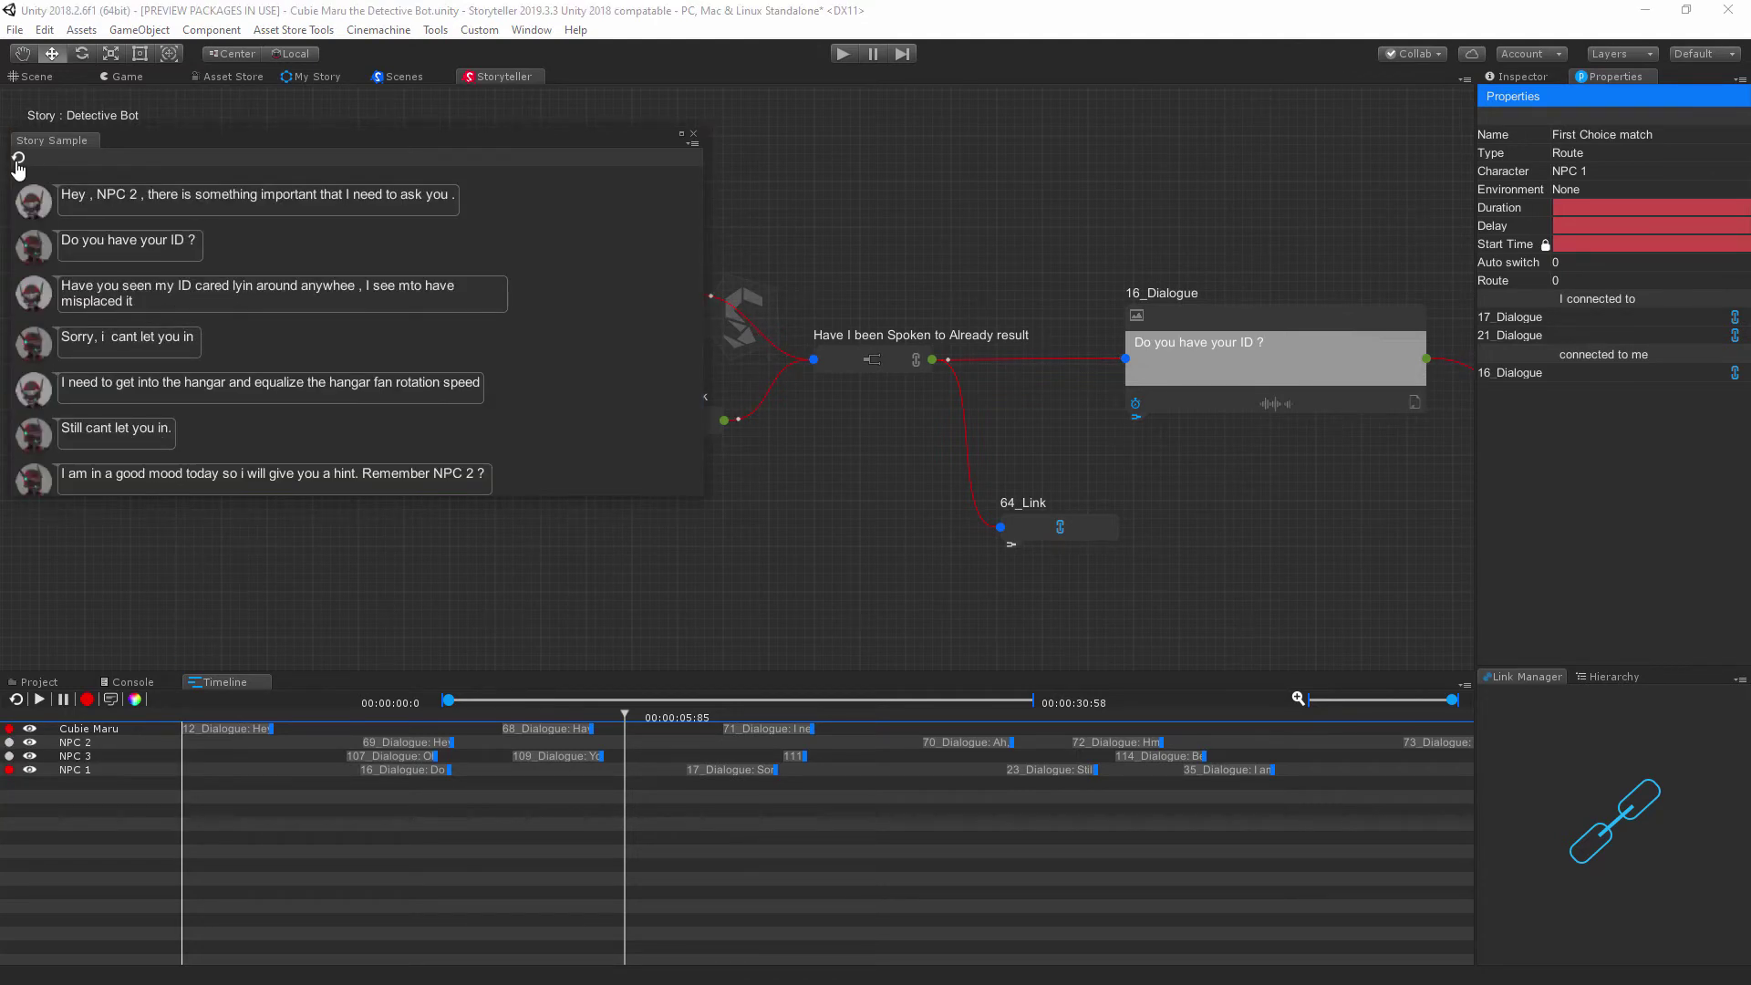
- Reposition and resize the sample window, then play and stop the timeline
{"action": "left_click_drag", "start_coordinate": [620, 141], "coordinate": [643, 98]}
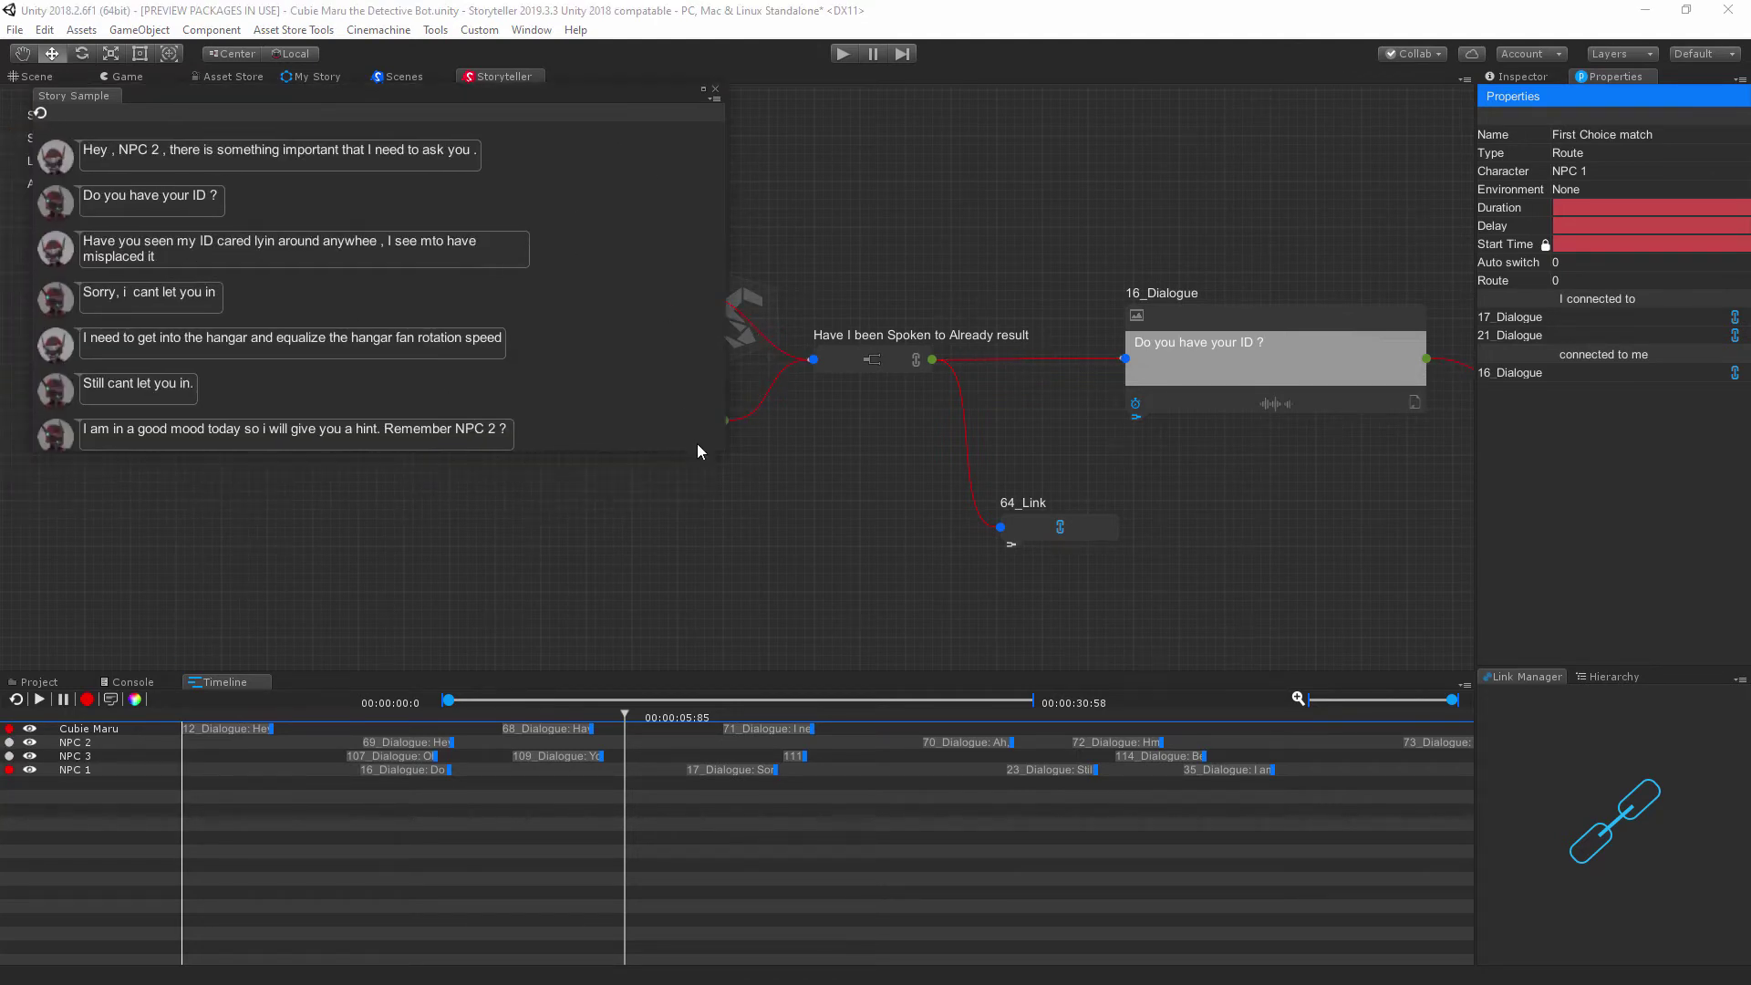
{"action": "left_click_drag", "start_coordinate": [711, 447], "coordinate": [597, 736]}
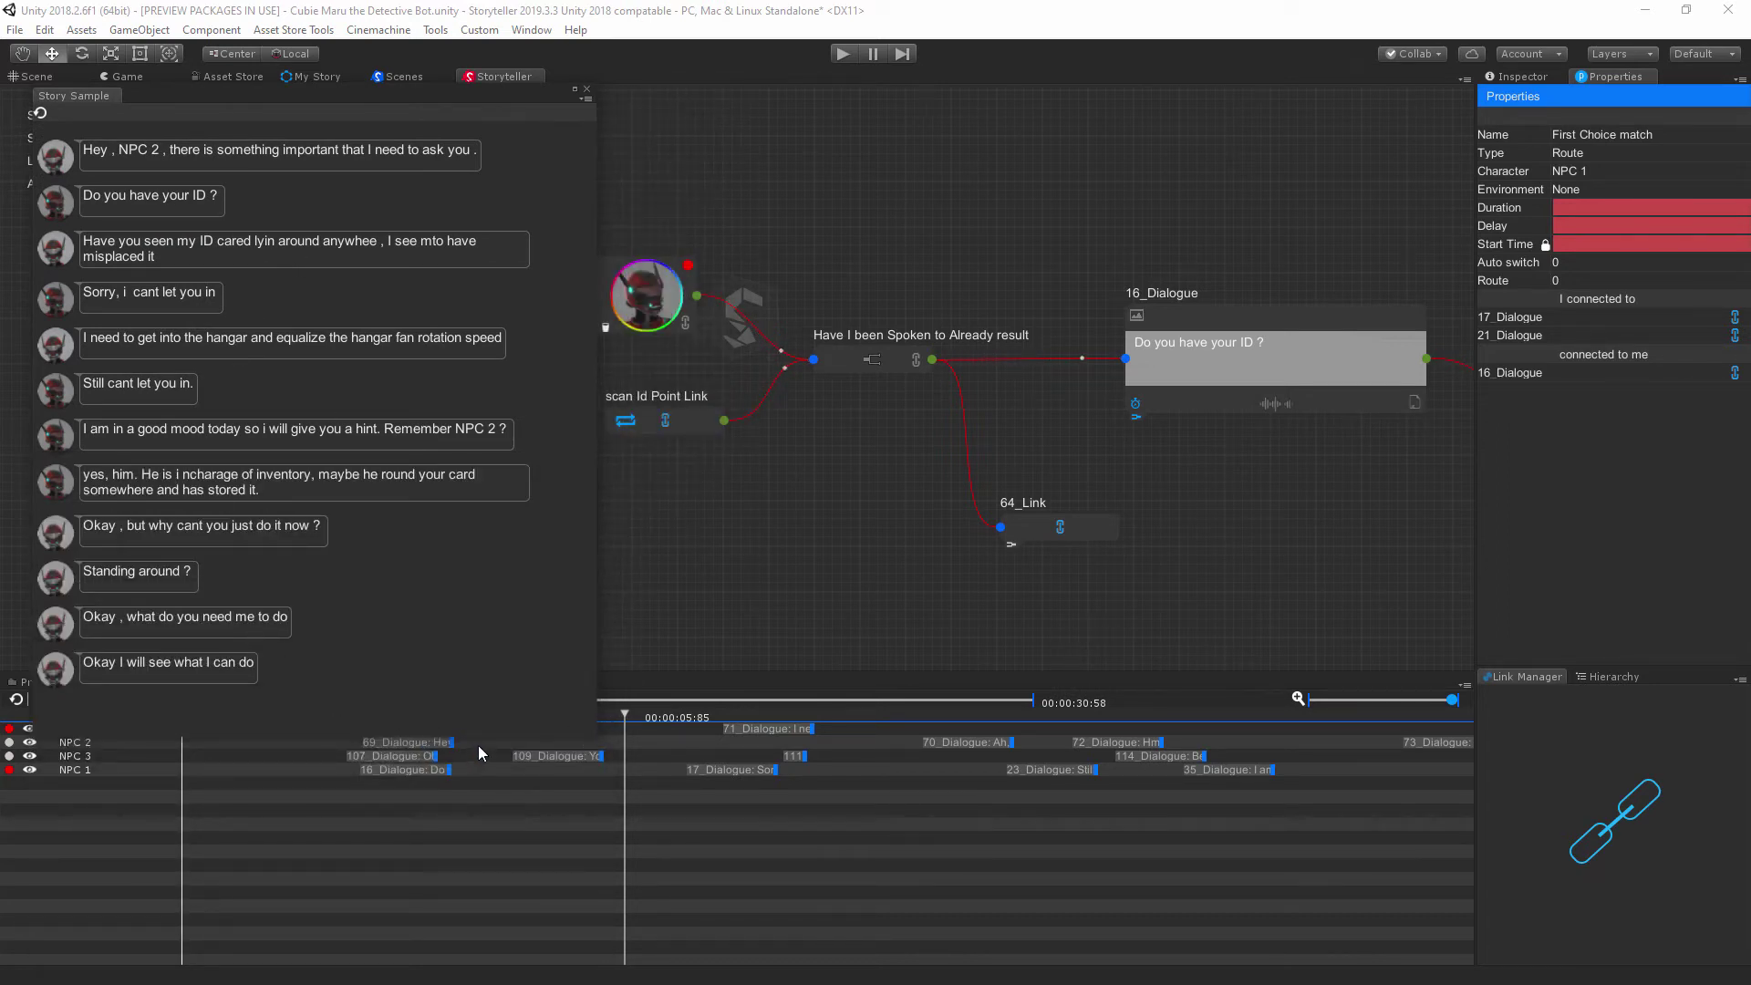
{"action": "left_click_drag", "start_coordinate": [483, 739], "coordinate": [415, 103]}
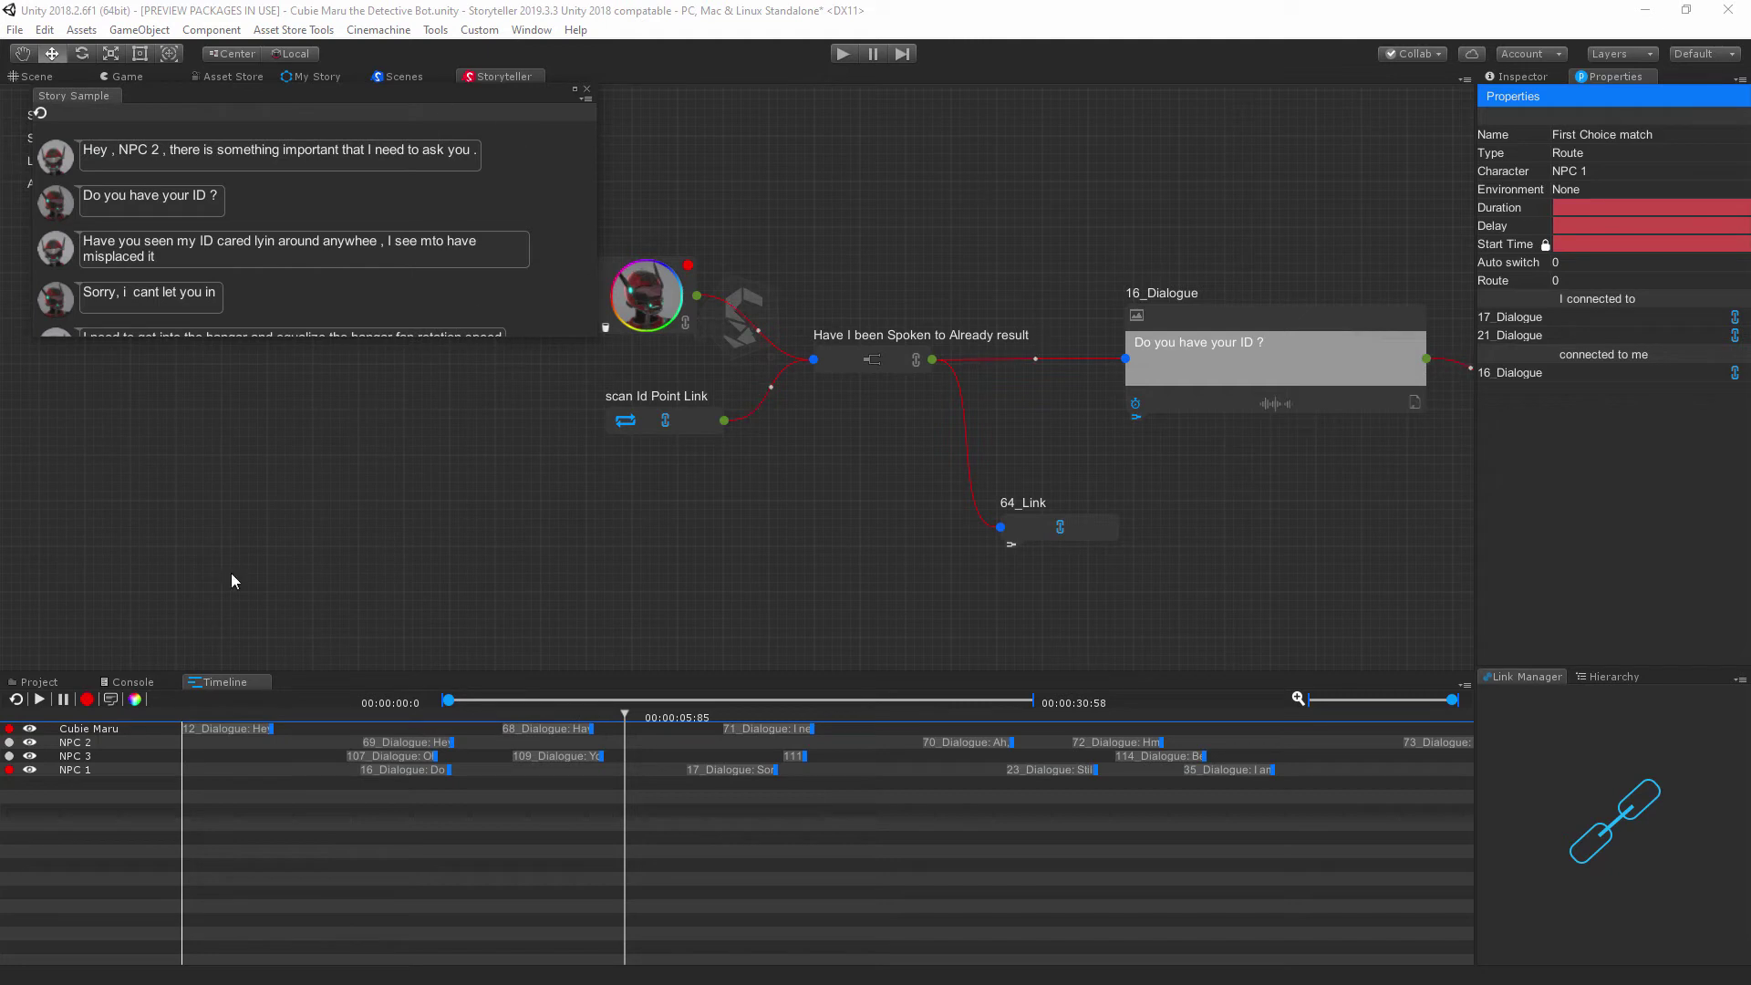
{"action": "left_click", "coordinate": [42, 699]}
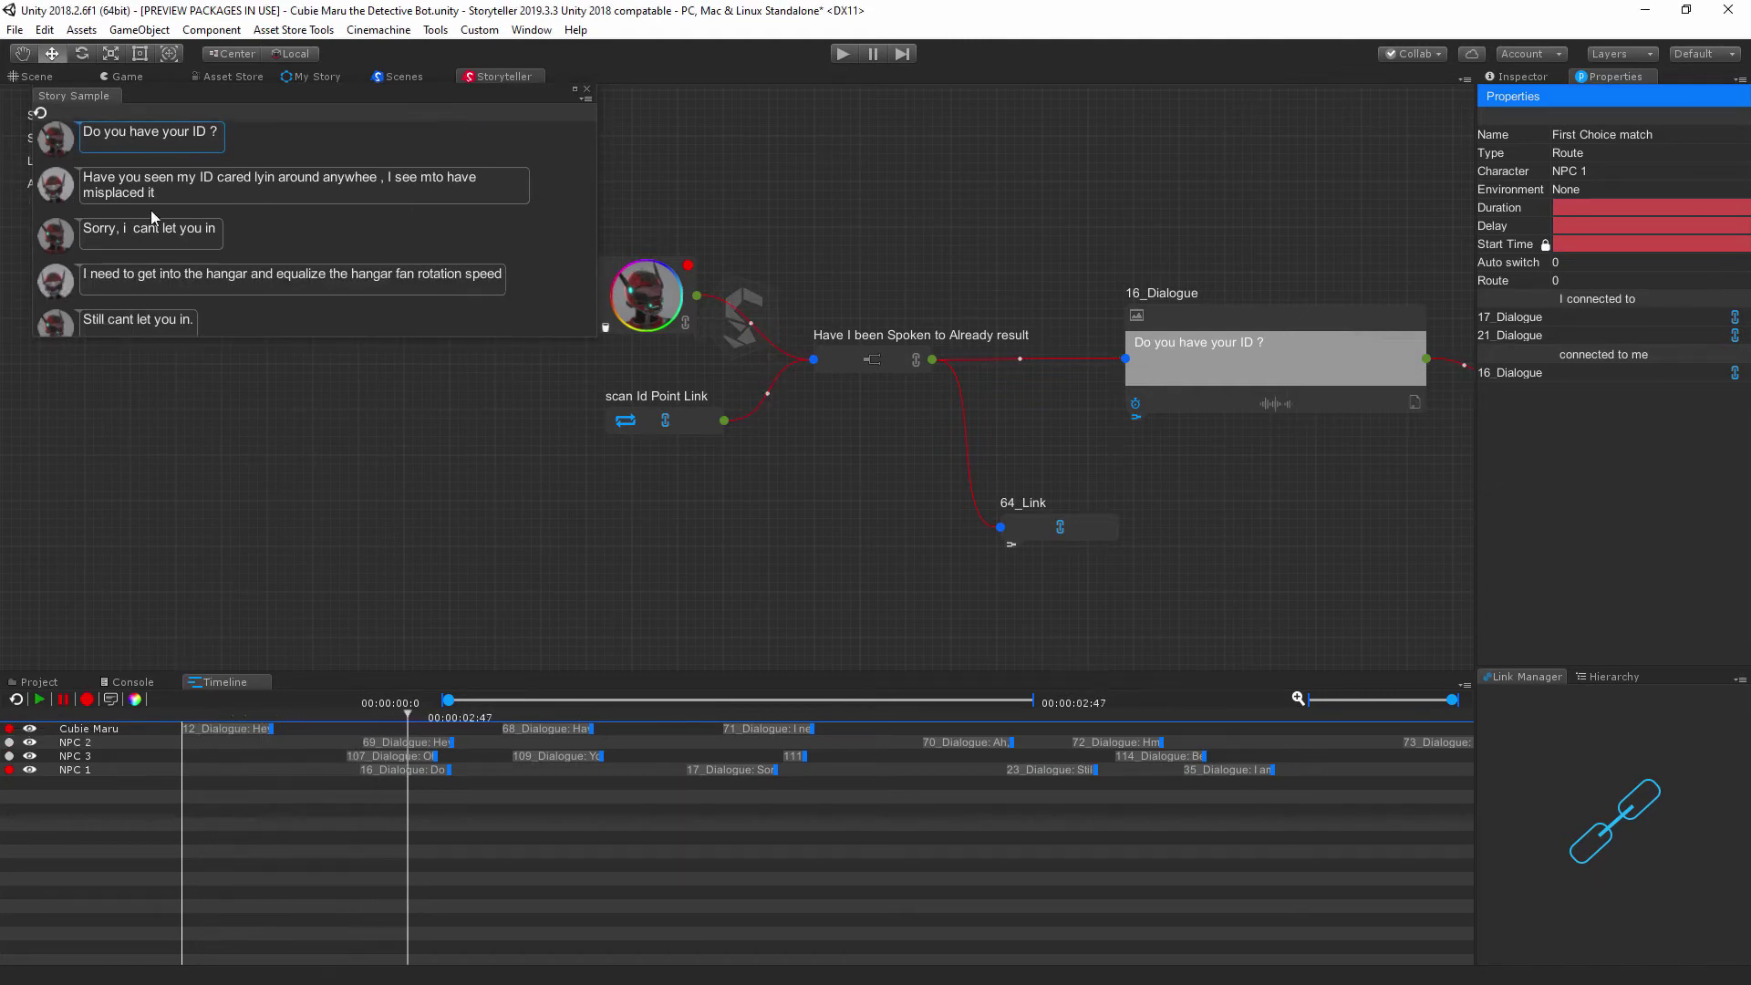
{"action": "left_click", "coordinate": [63, 699]}
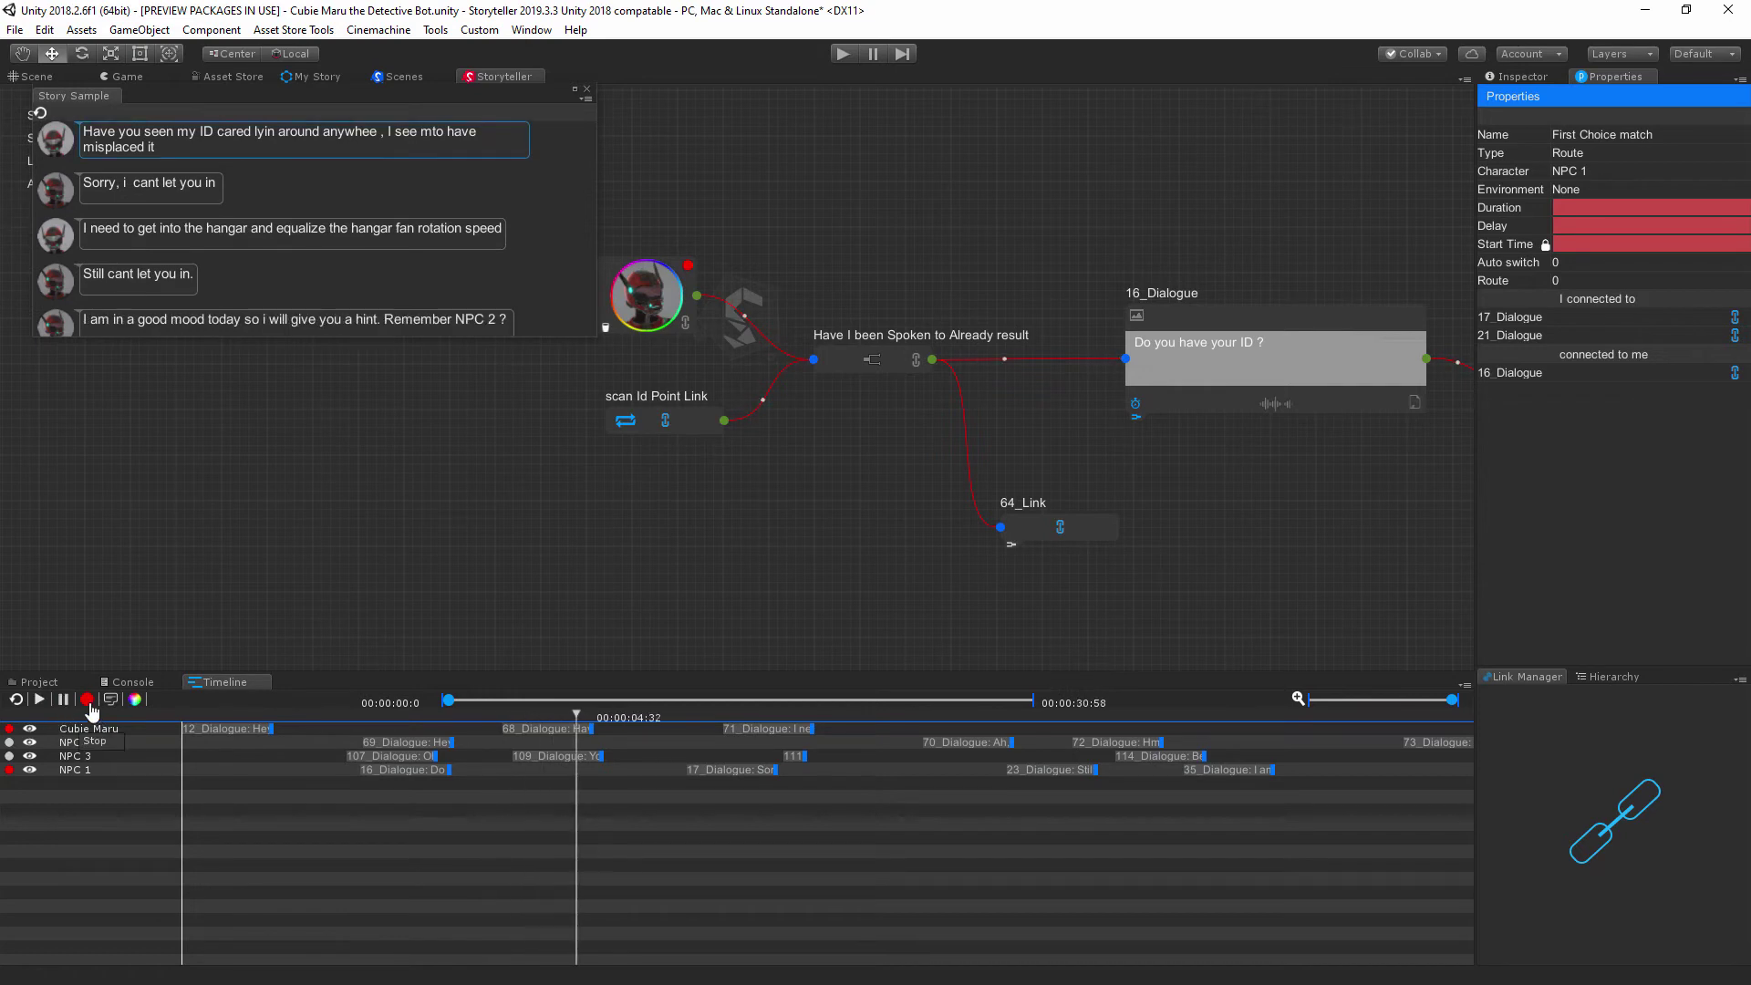
- Close the sample window, give the graph more room above the timeline, and zoom the graph
{"action": "left_click", "coordinate": [586, 90]}
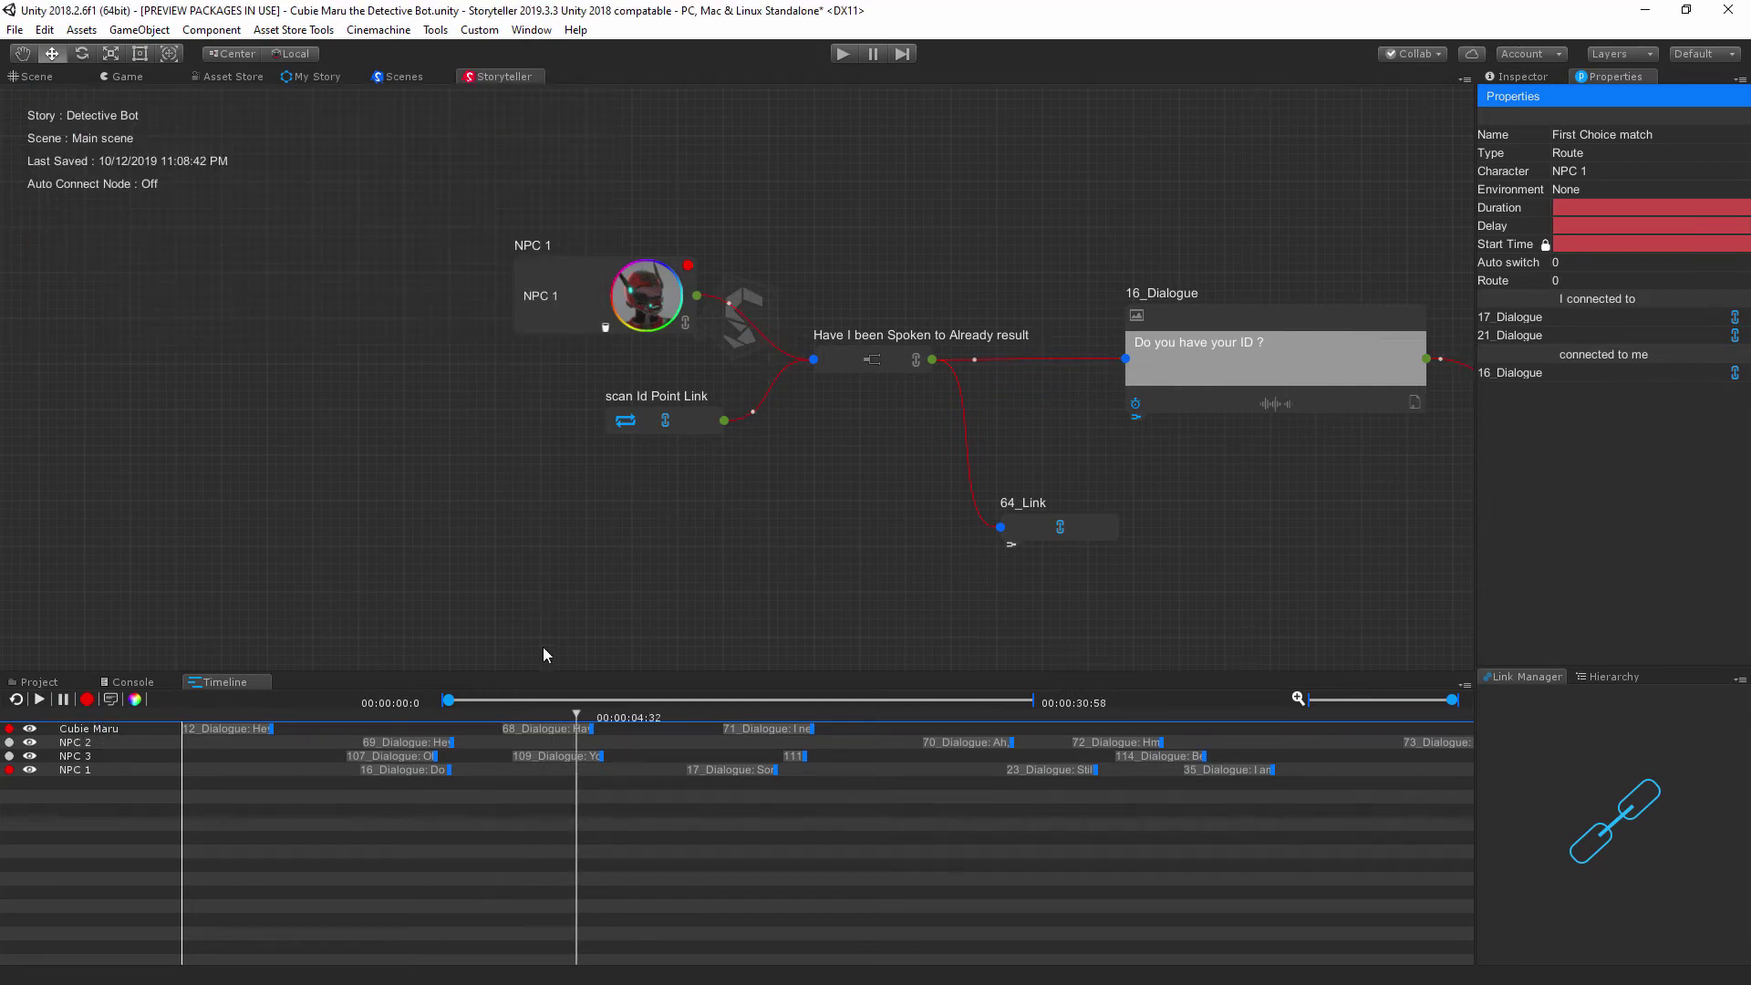
{"action": "left_click_drag", "start_coordinate": [541, 668], "coordinate": [544, 833]}
{"action": "scroll", "coordinate": [681, 637], "scroll_direction": "down", "scroll_amount": 2}
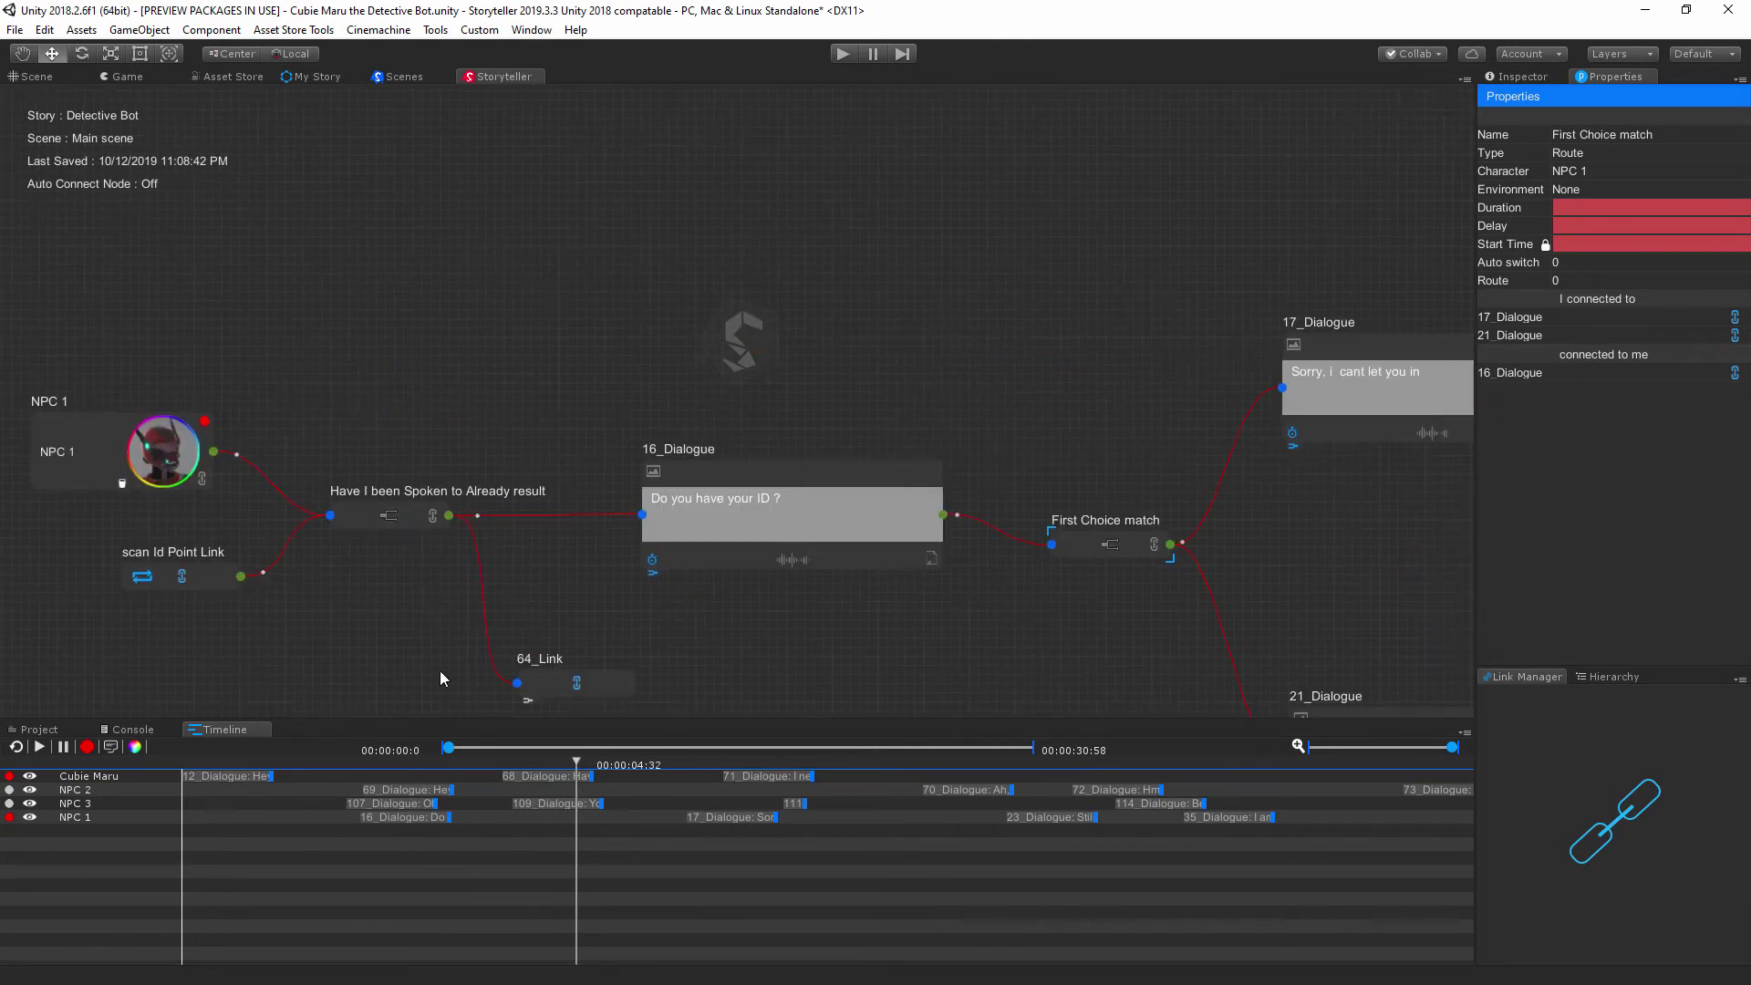
{"action": "scroll", "coordinate": [1070, 599], "scroll_direction": "down", "scroll_amount": 2}
{"action": "scroll", "coordinate": [1310, 598], "scroll_direction": "down", "scroll_amount": 1}
{"action": "scroll", "coordinate": [1310, 598], "scroll_direction": "up", "scroll_amount": 3}
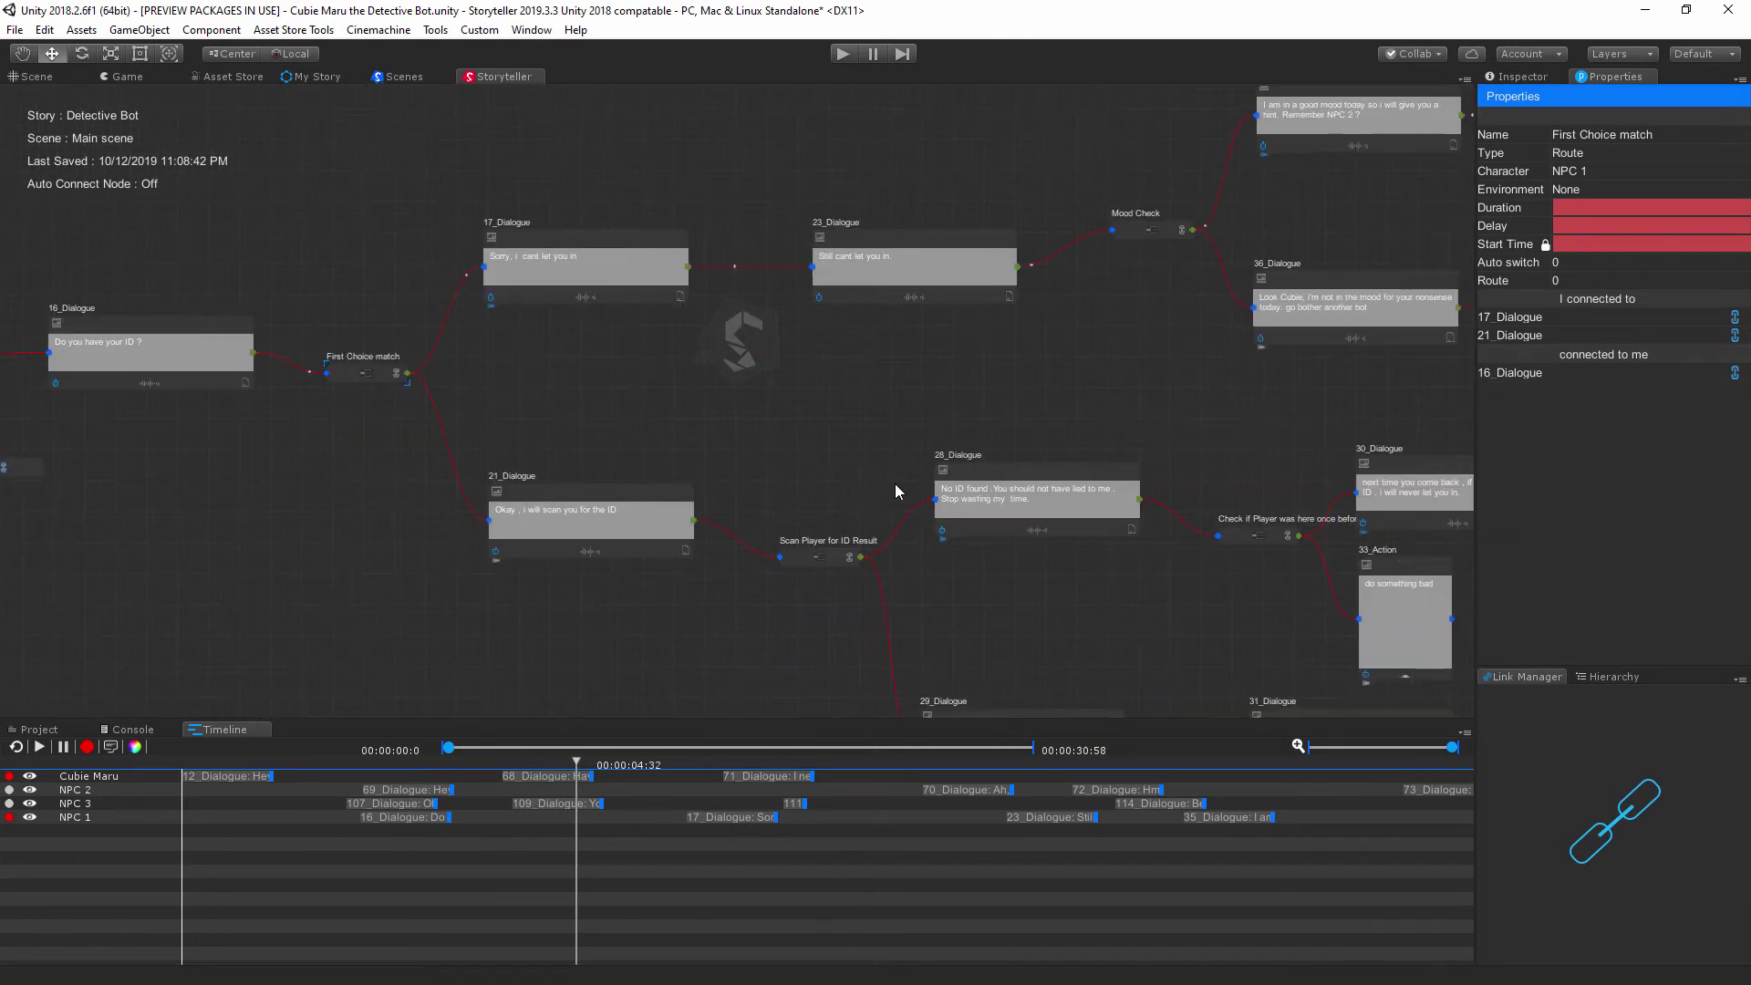
- Capture a Canvas screenshot of the node graph, then pan to 104_Dialogue and Mood Check
{"action": "right_click", "coordinate": [789, 370]}
{"action": "left_click", "coordinate": [1143, 332]}
{"action": "right_click", "coordinate": [653, 350]}
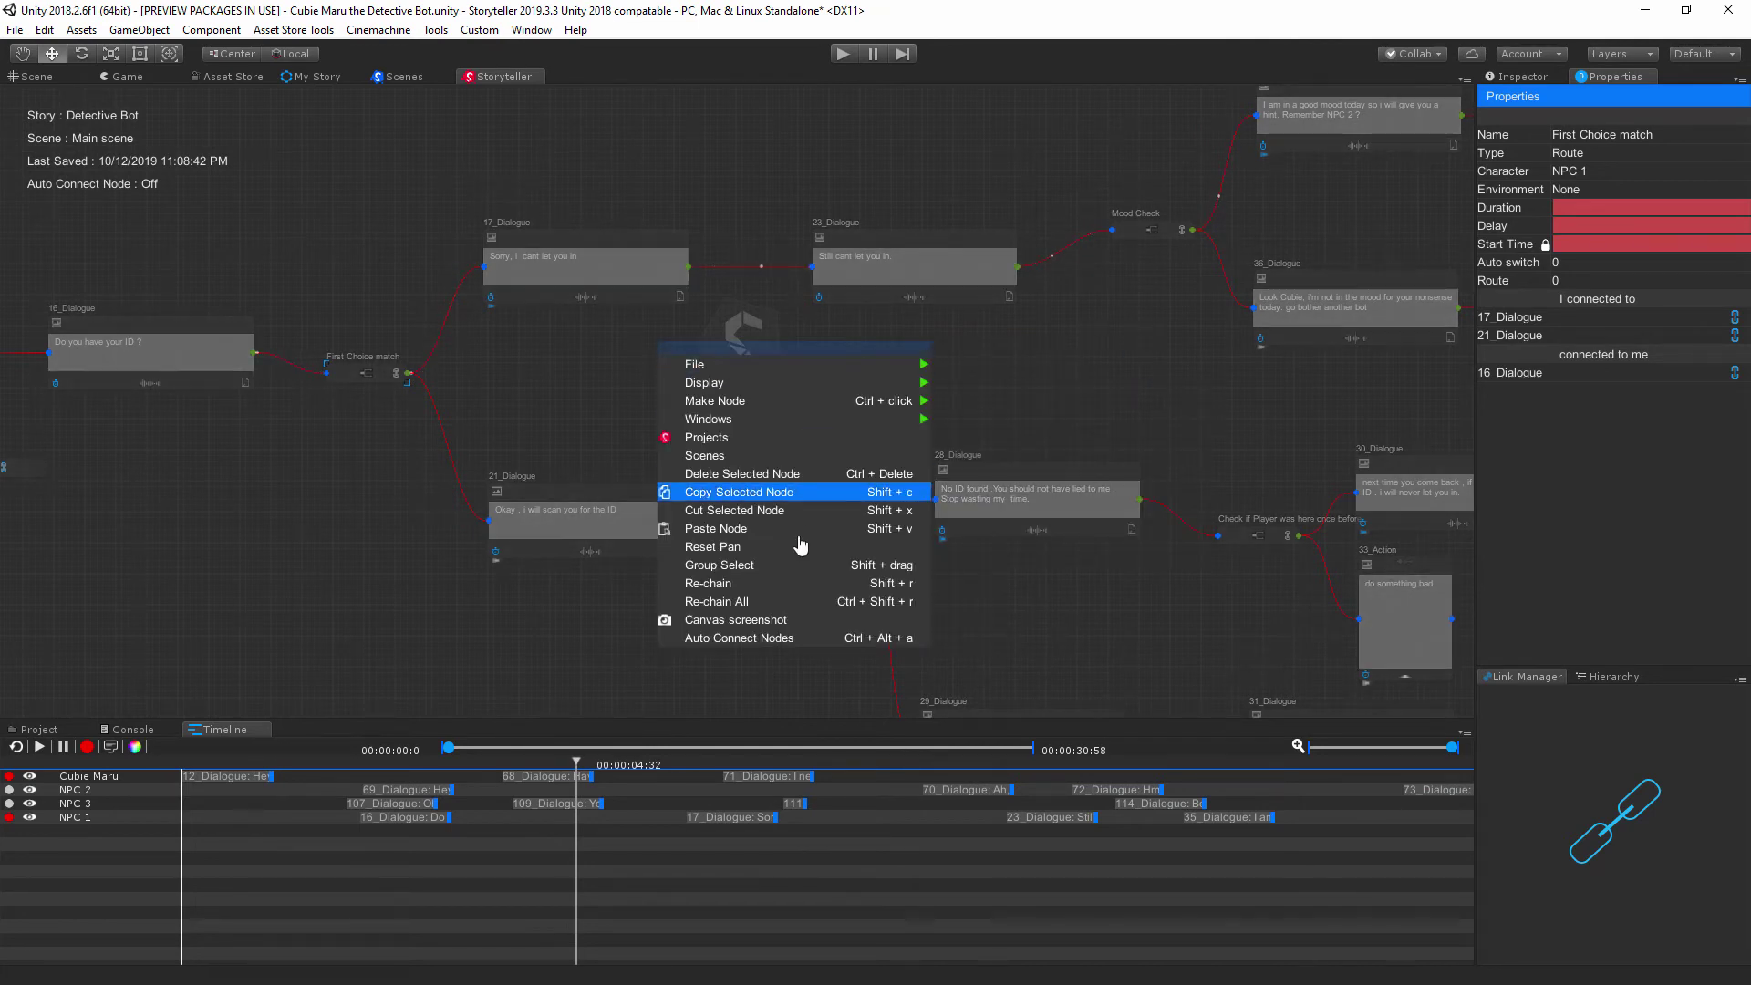
{"action": "left_click", "coordinate": [726, 622]}
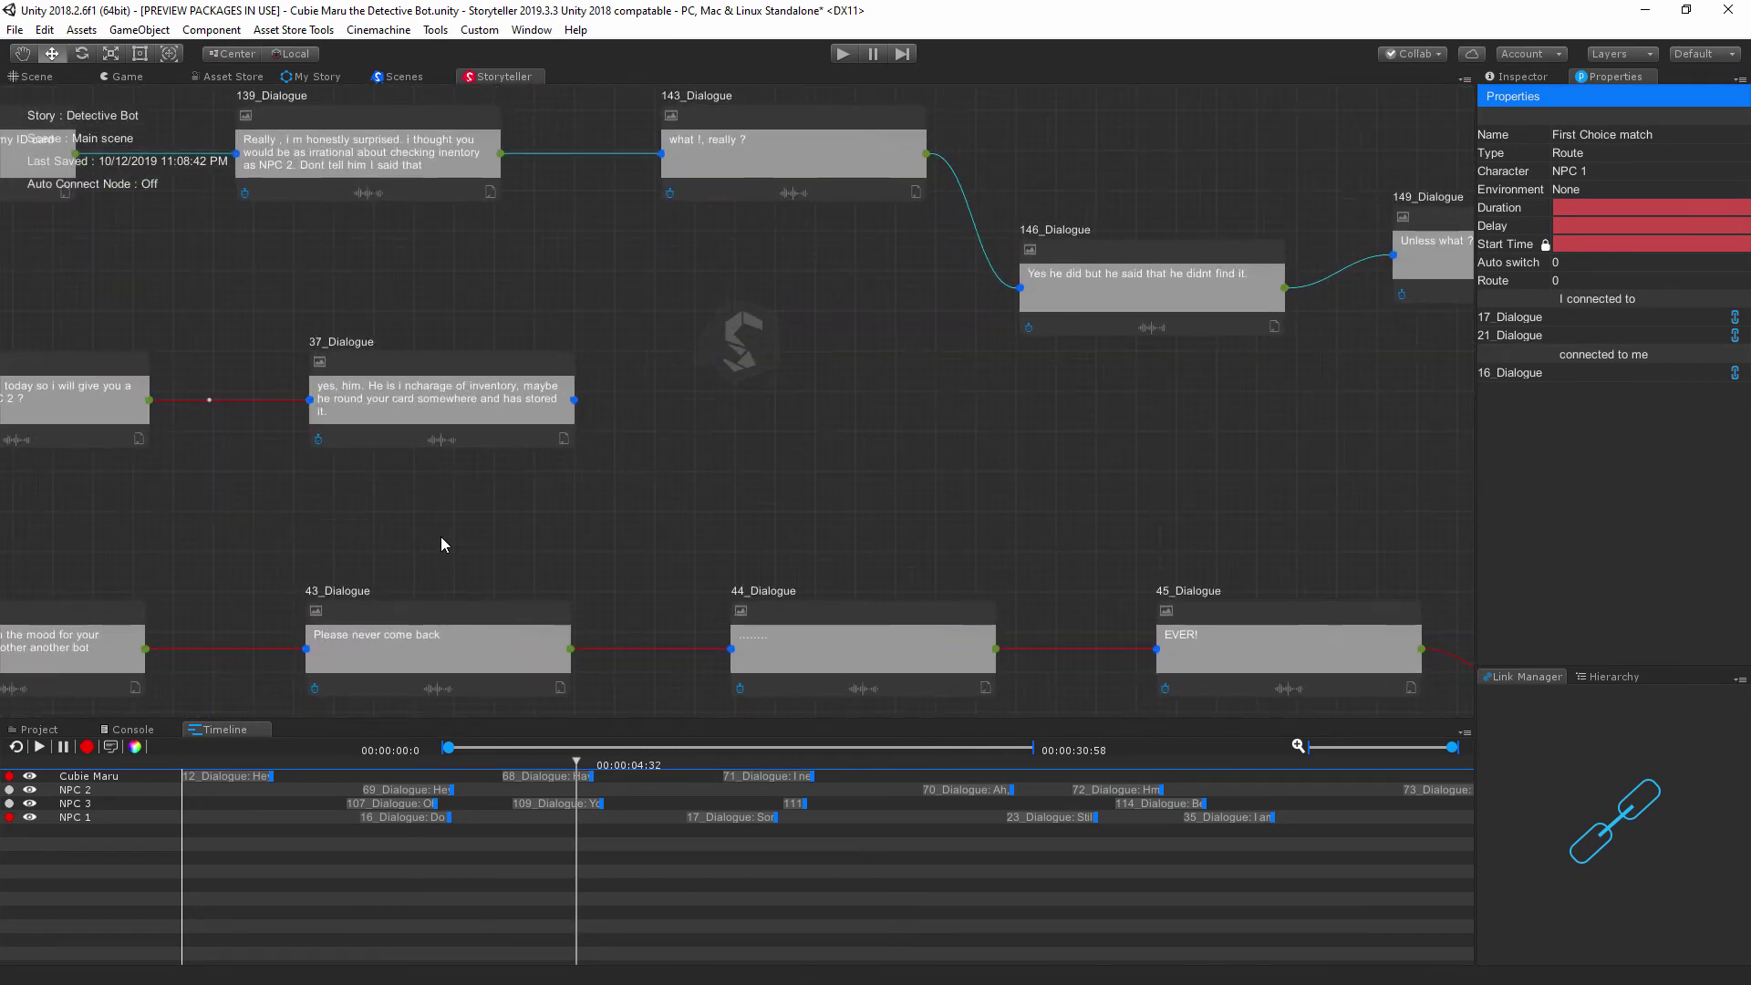
{"action": "scroll", "coordinate": [656, 609], "scroll_direction": "up", "scroll_amount": 1}
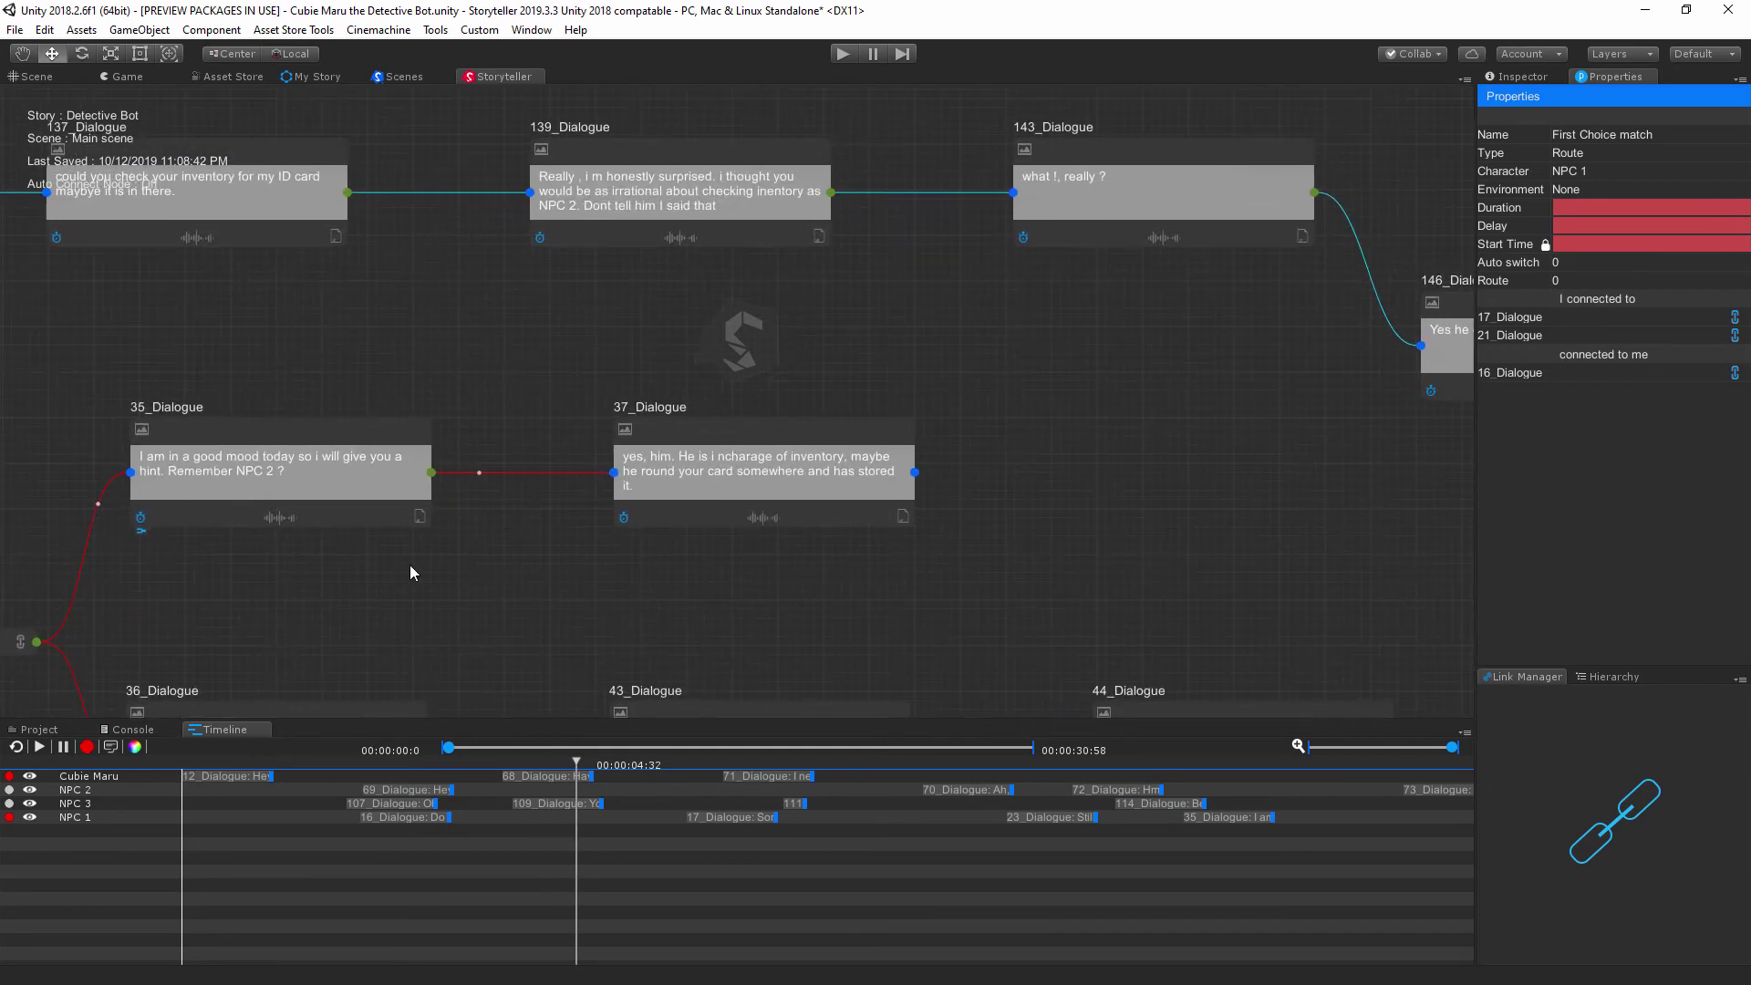
{"action": "middle_click_drag", "start_coordinate": [473, 340], "coordinate": [872, 370]}
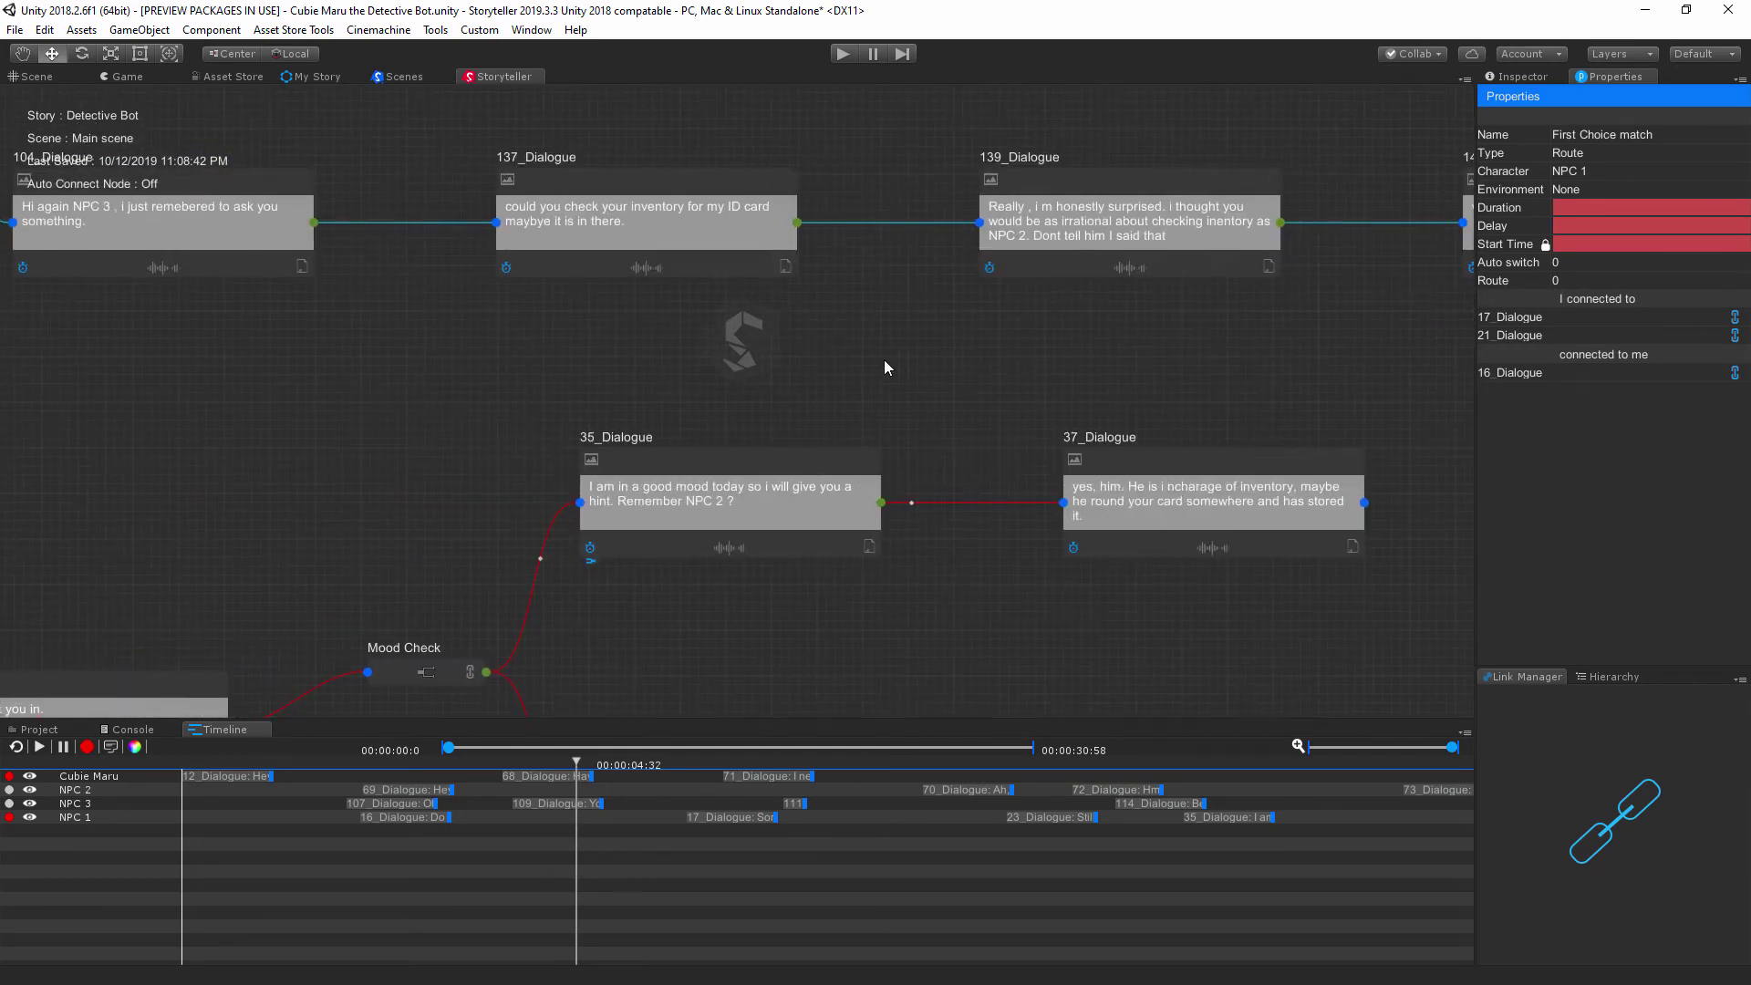
- Add a new Dialogue node to the no Name scene
{"action": "left_click", "coordinate": [399, 76]}
{"action": "left_click", "coordinate": [419, 217]}
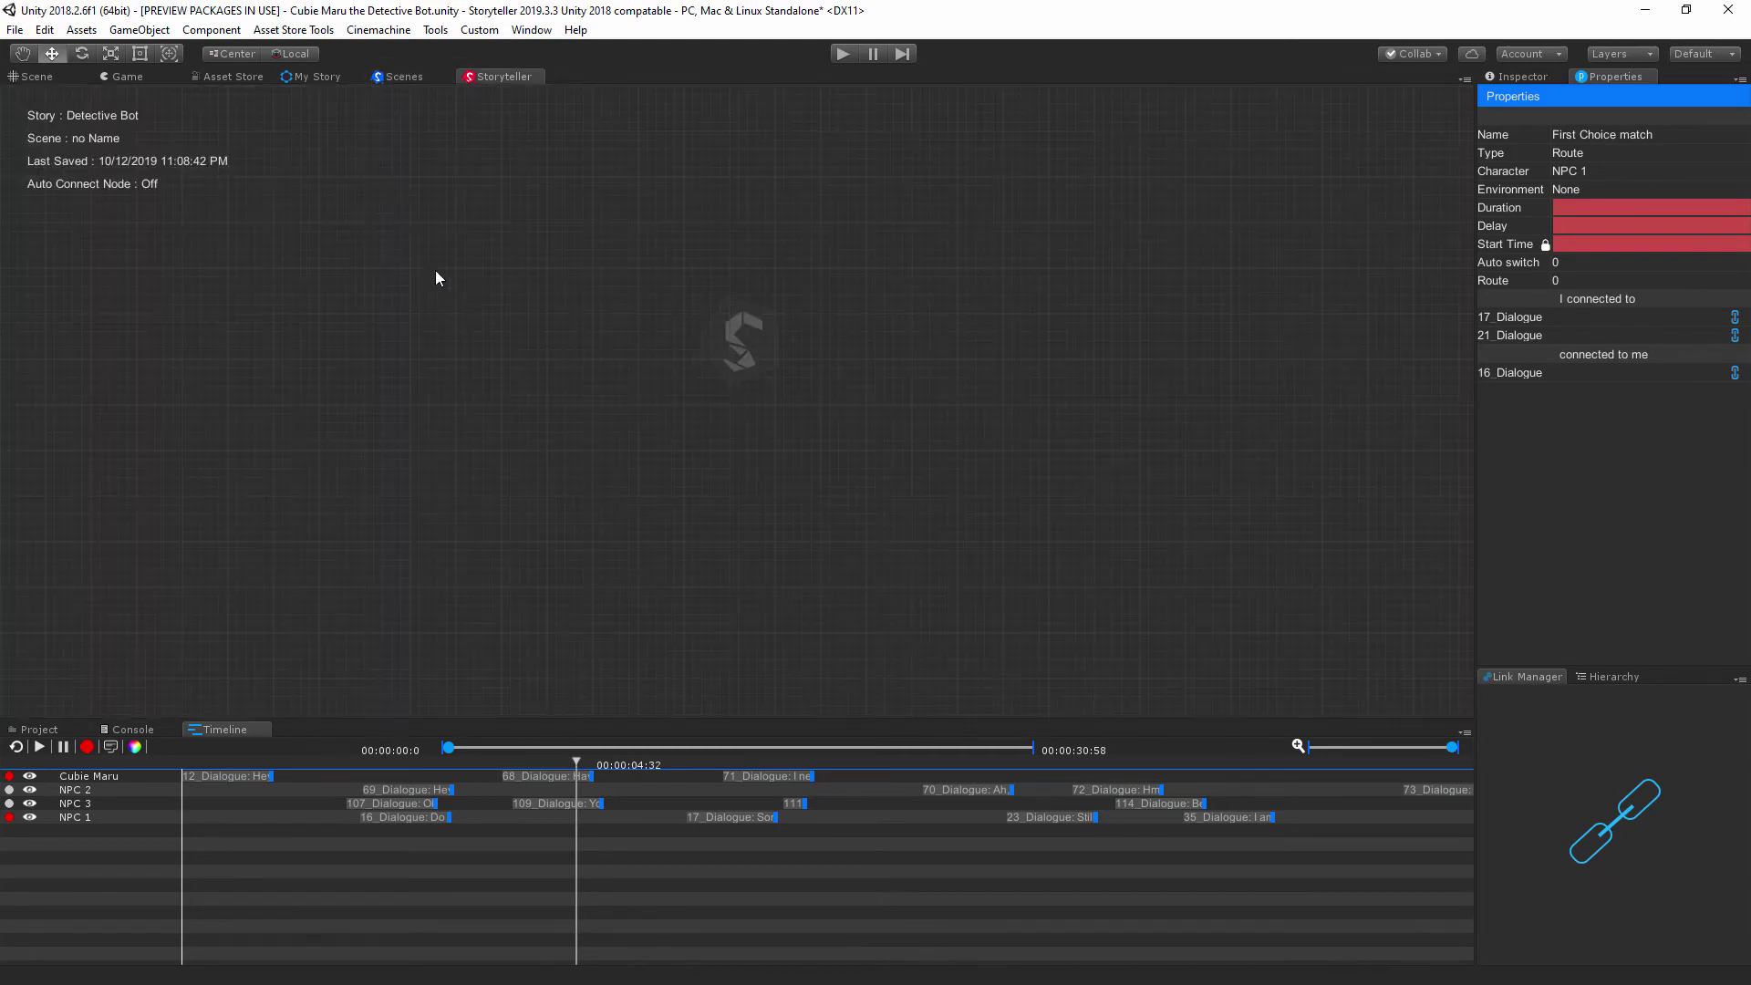
{"action": "right_click", "coordinate": [609, 418]}
{"action": "left_click", "coordinate": [623, 360]}
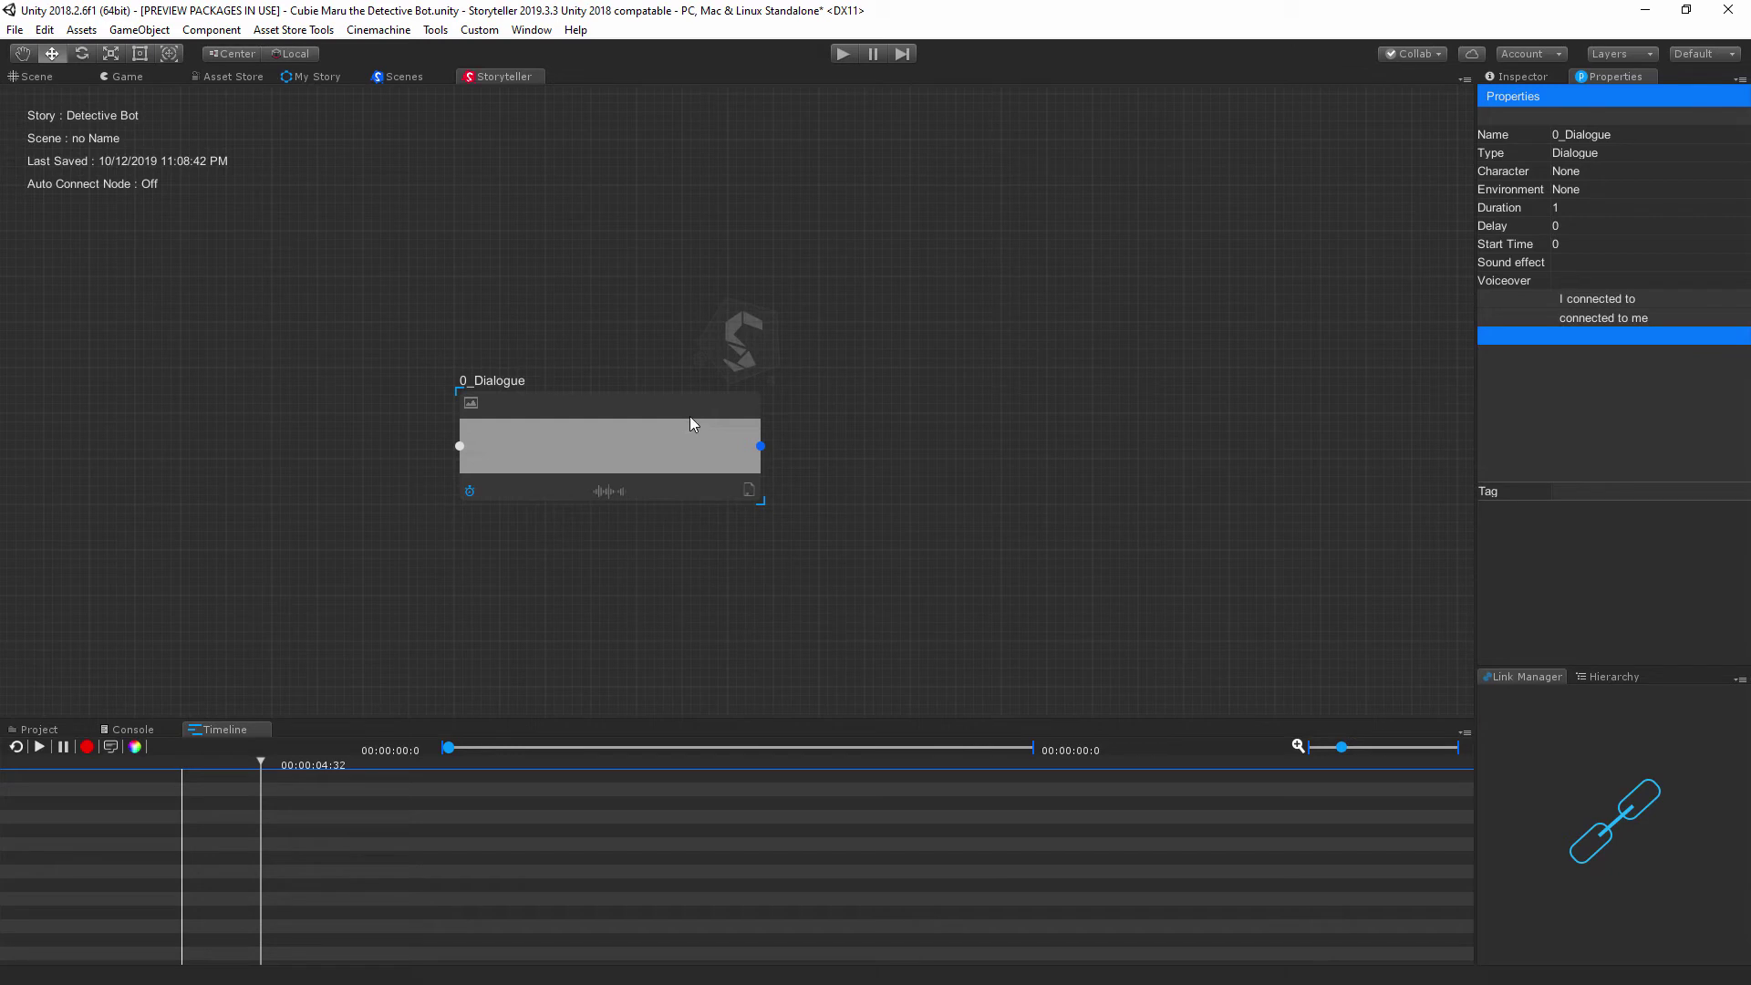
- Toggle 0_Dialogue's compact view and show its storyboard image area above it
{"action": "left_click", "coordinate": [754, 491]}
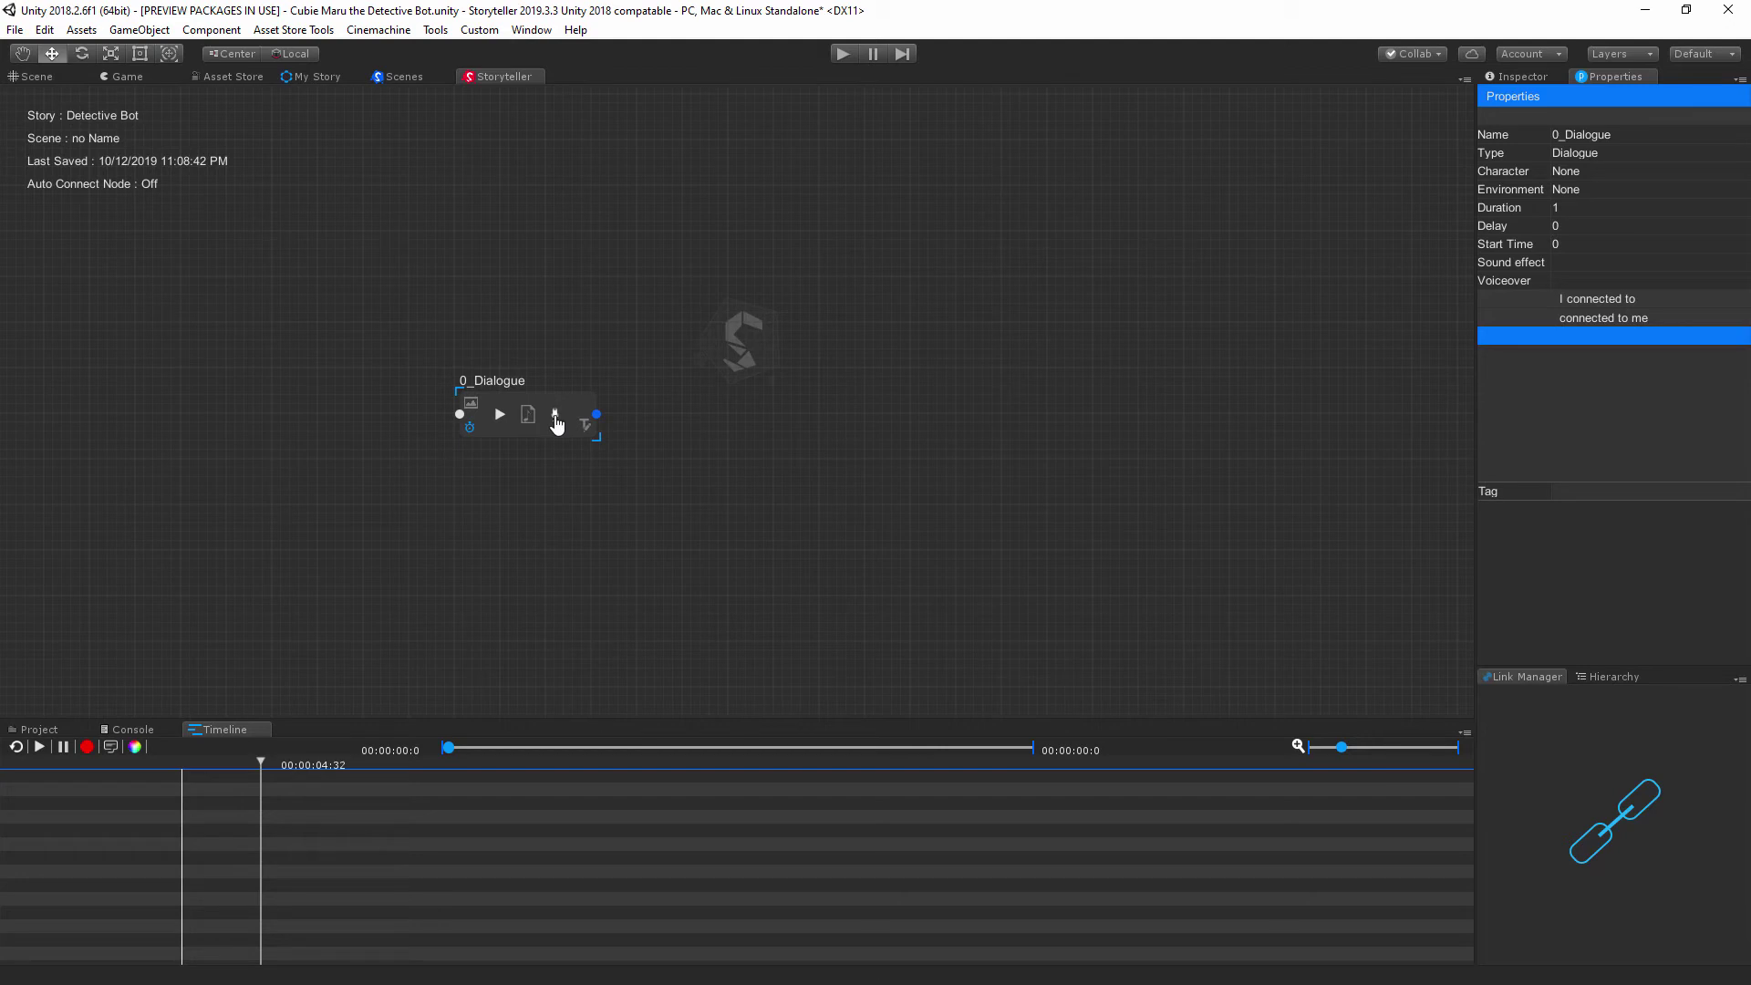
{"action": "left_click", "coordinate": [585, 424]}
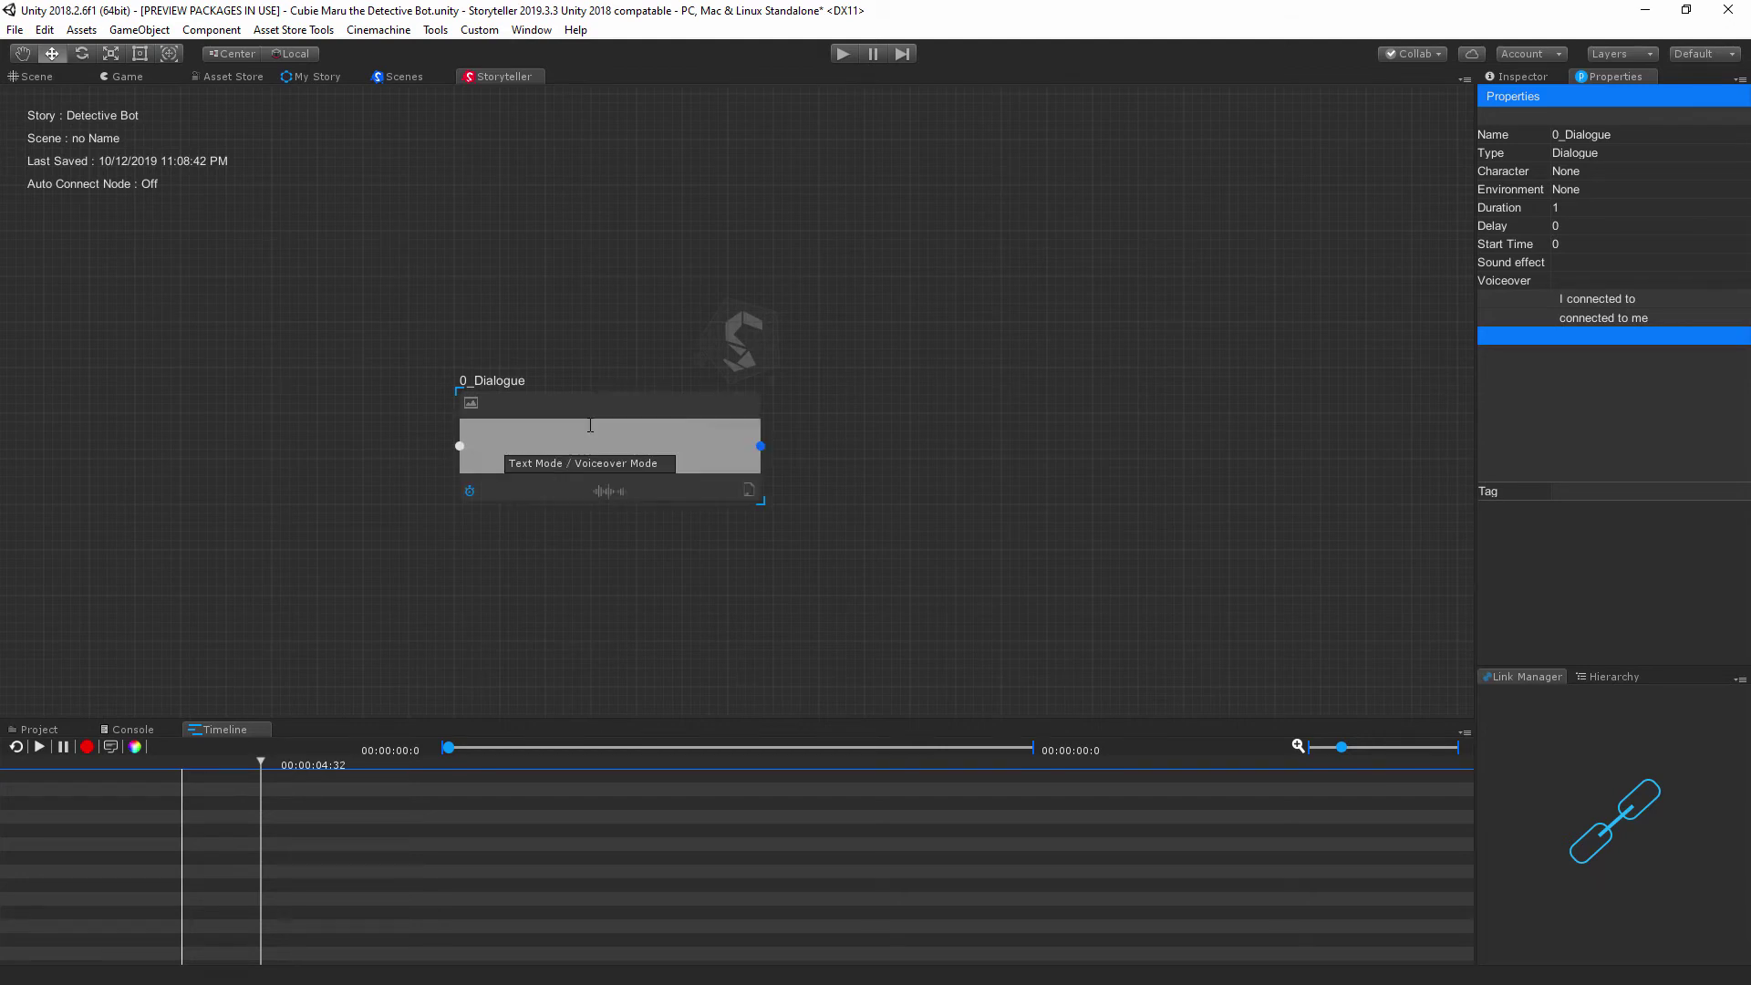
{"action": "left_click", "coordinate": [475, 407]}
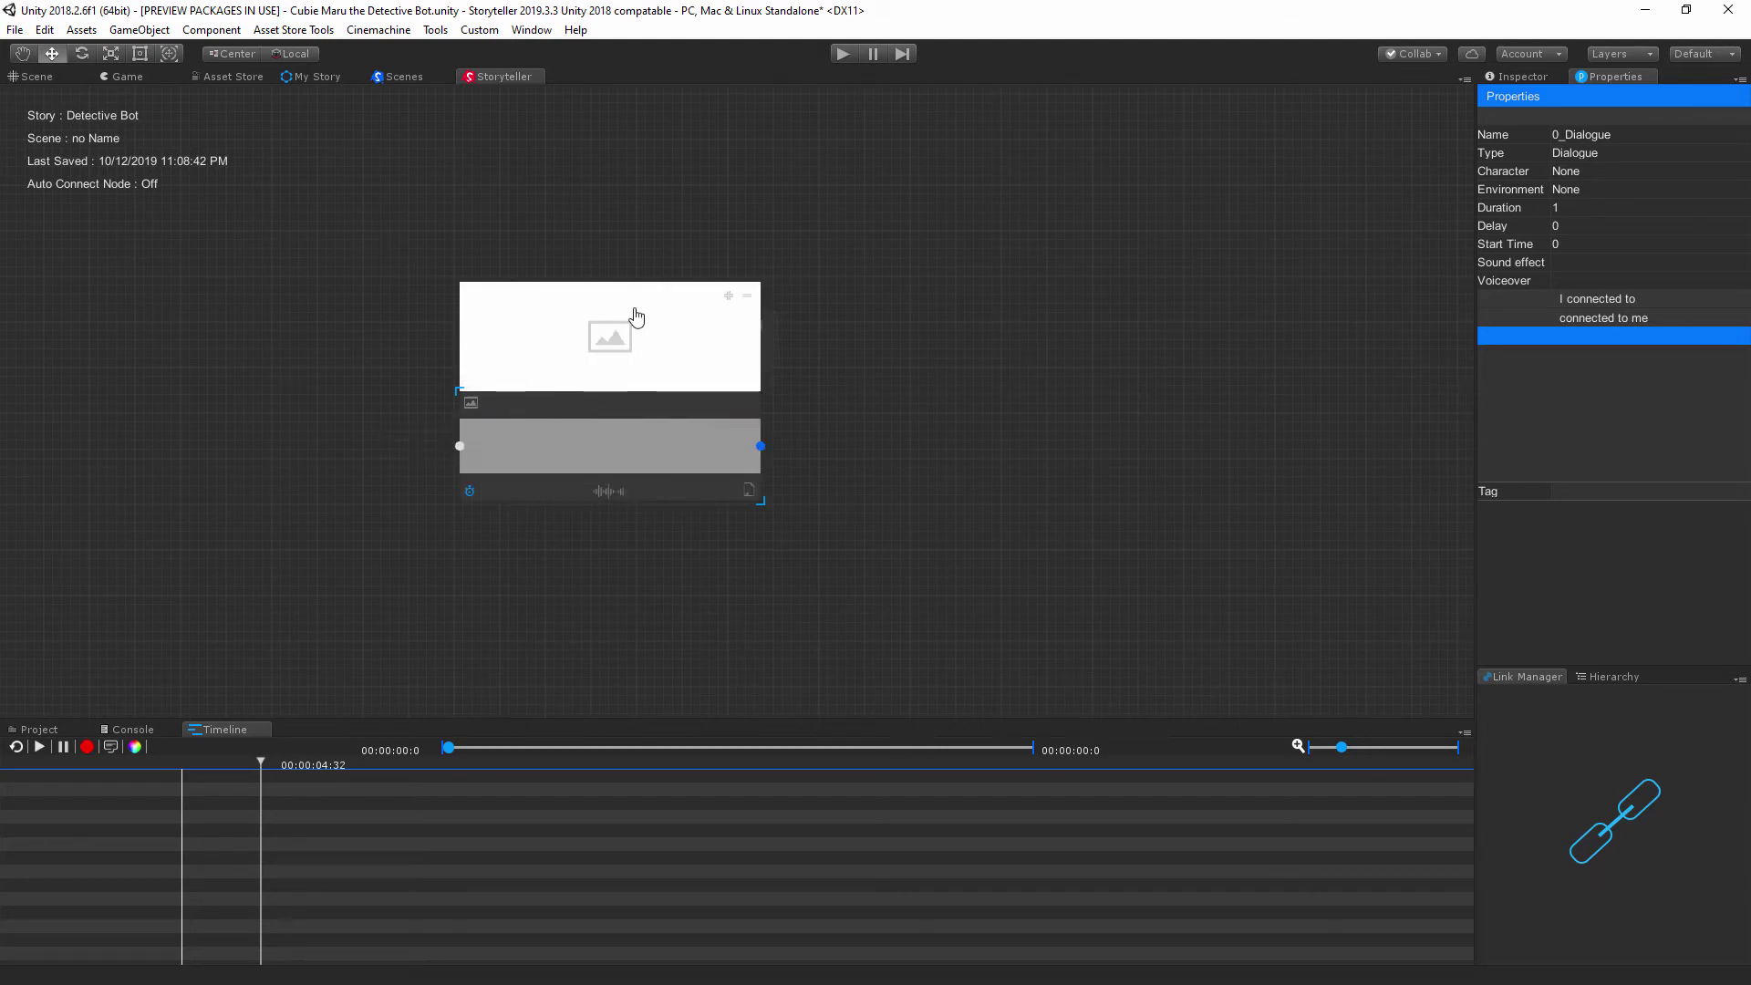
- Enlarge the first node's storyboard image area and toggle it to voiceover mode and back to text
{"action": "left_click", "coordinate": [729, 304]}
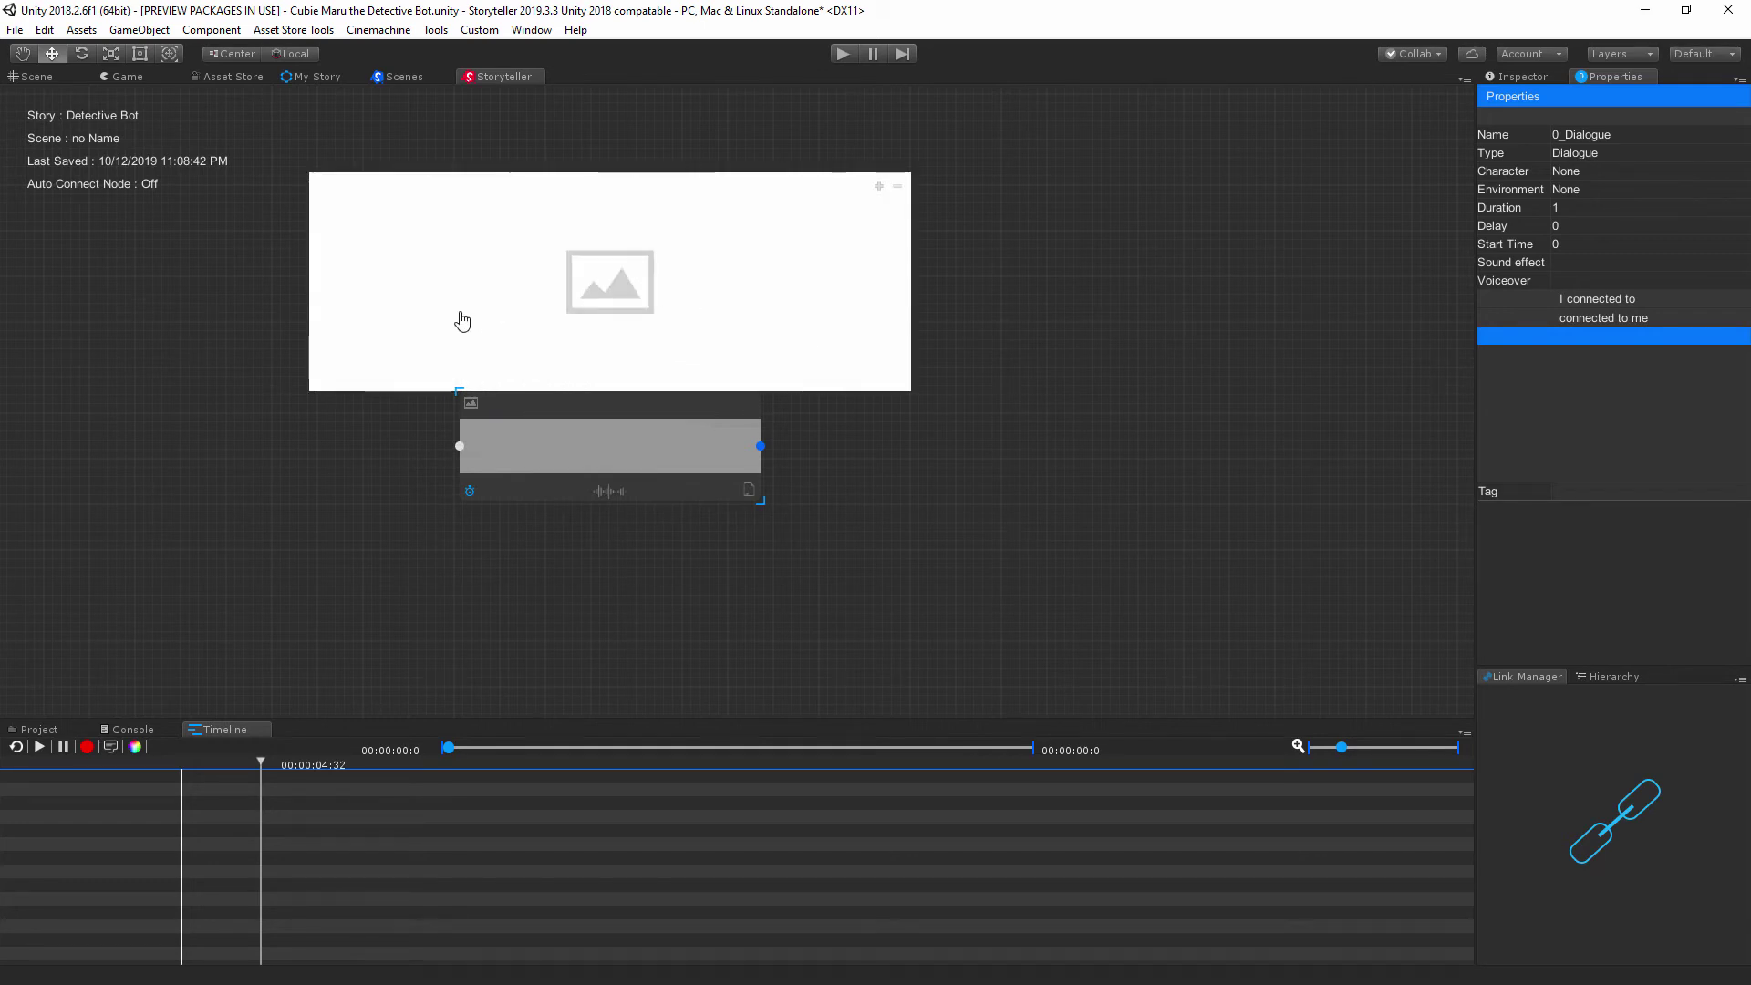
{"action": "left_click", "coordinate": [751, 492]}
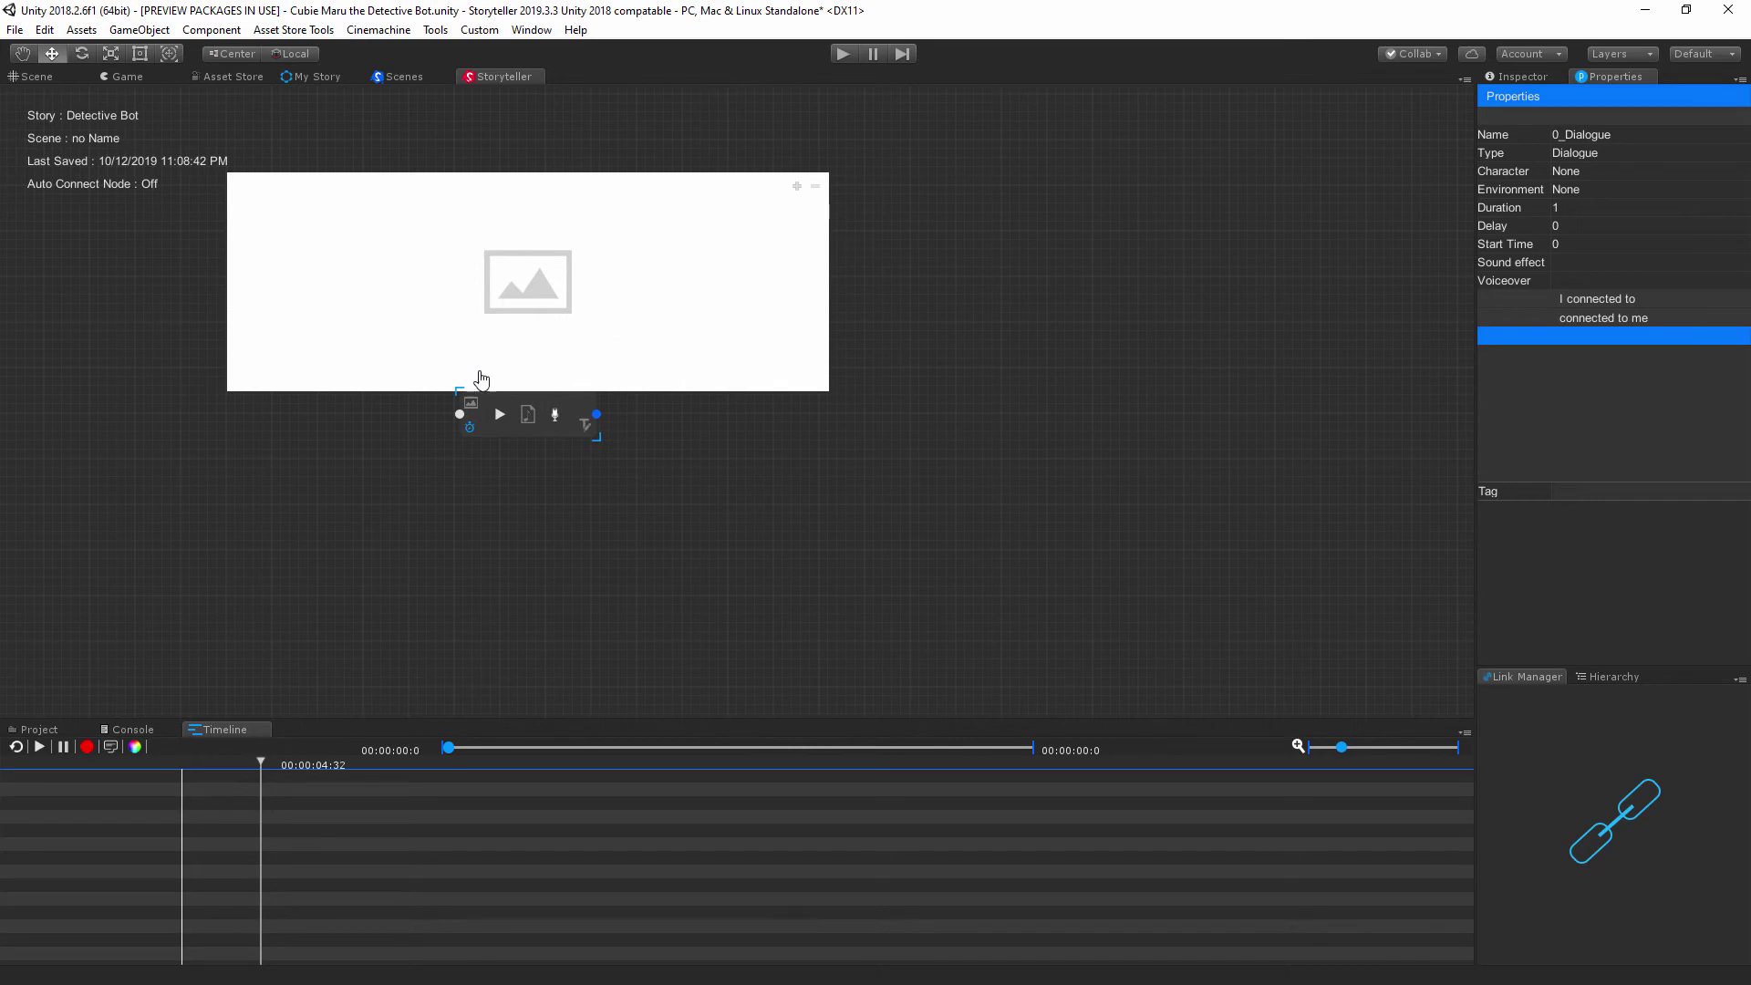
{"action": "left_click", "coordinate": [585, 436]}
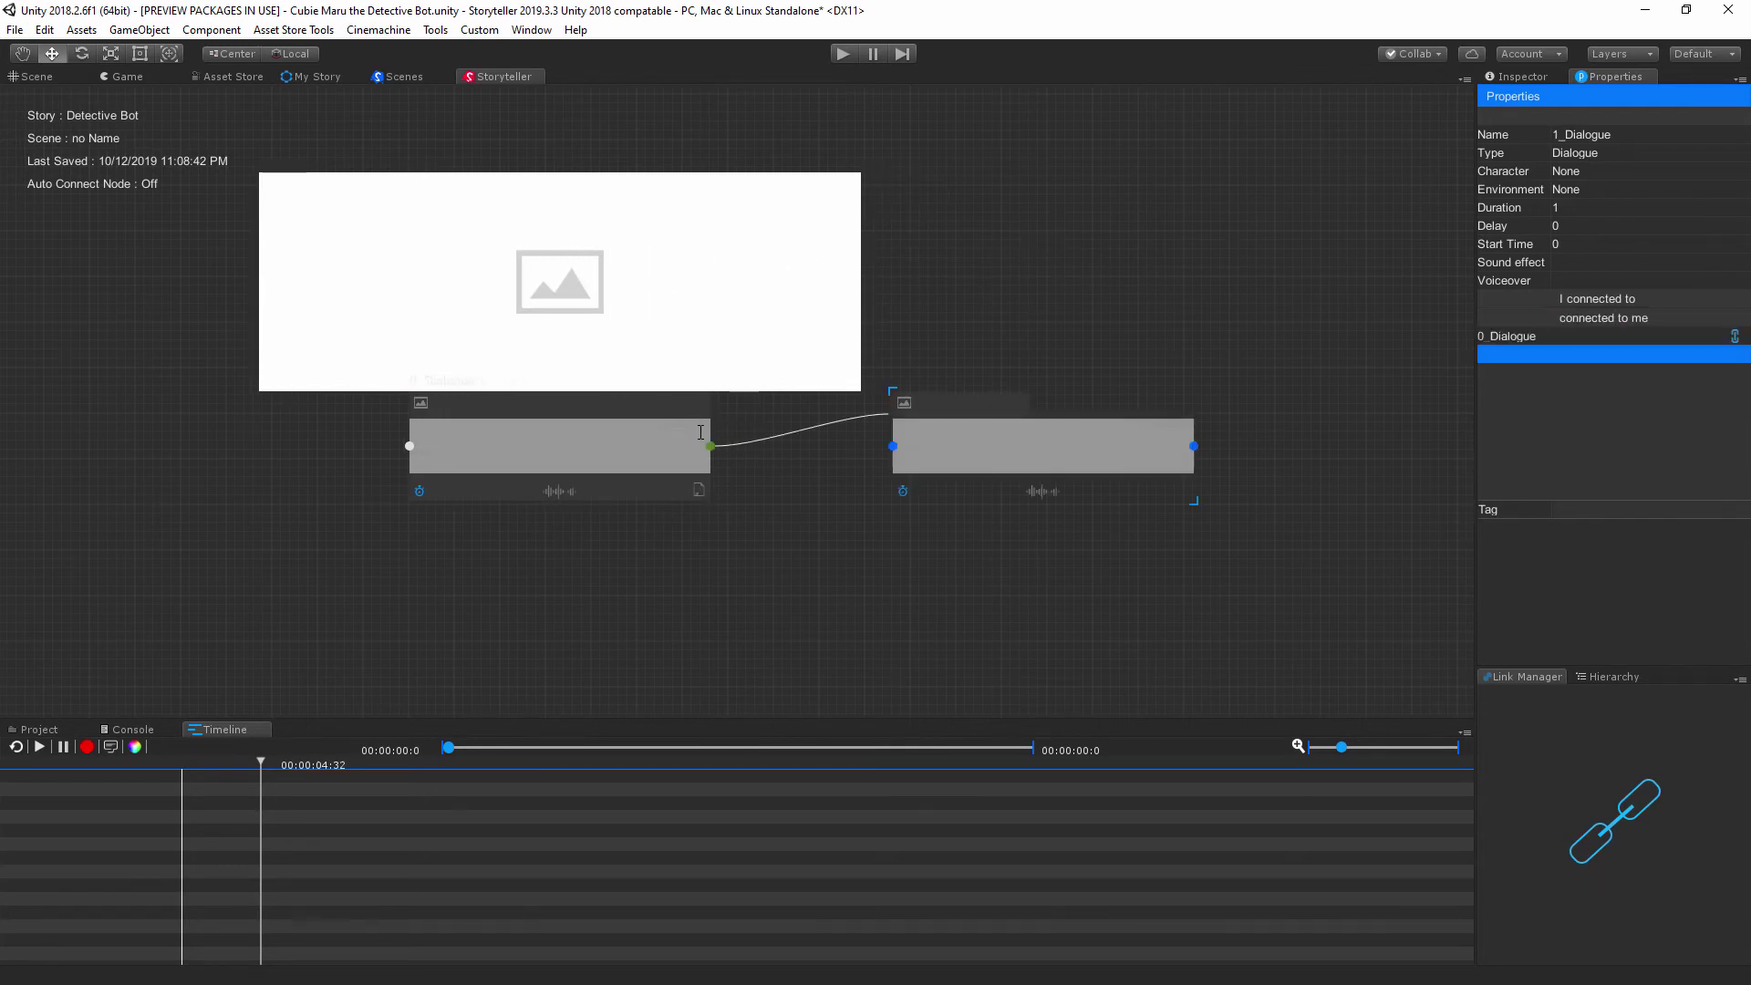
- Reposition 1_Dialogue and open image areas above it and the next node, enlarging 1_Dialogue's
{"action": "left_click_drag", "start_coordinate": [1037, 411], "coordinate": [1031, 506]}
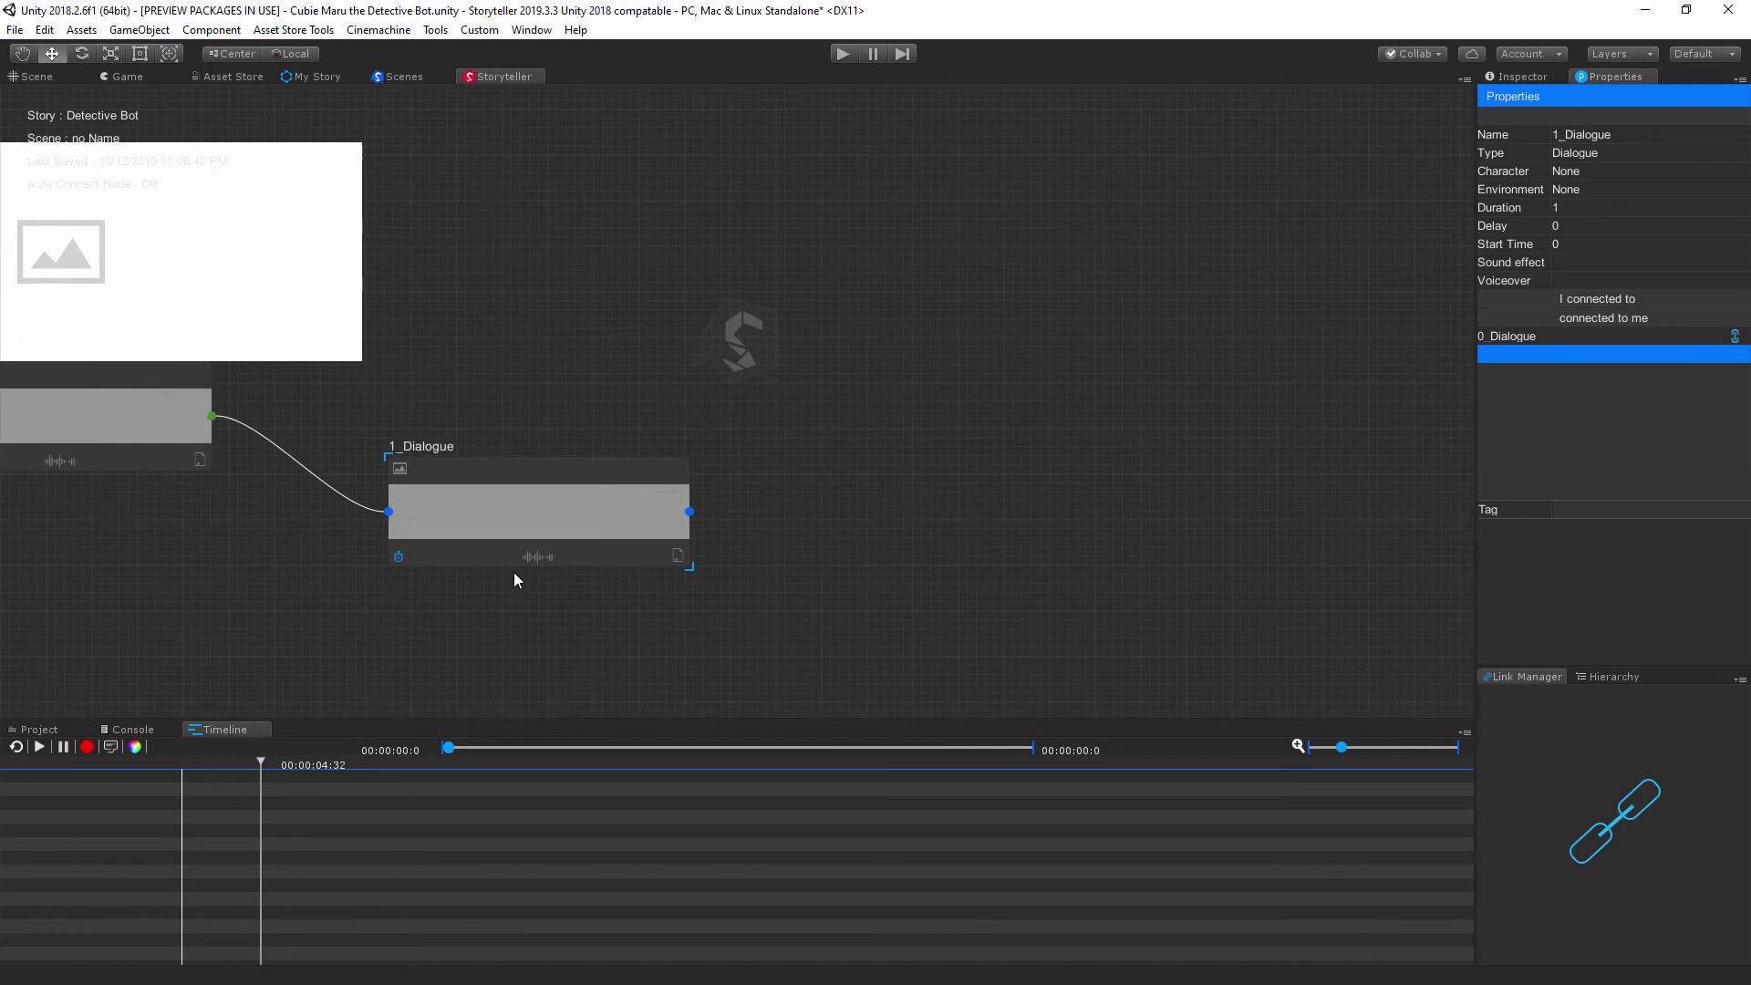
{"action": "left_click_drag", "start_coordinate": [614, 473], "coordinate": [680, 477]}
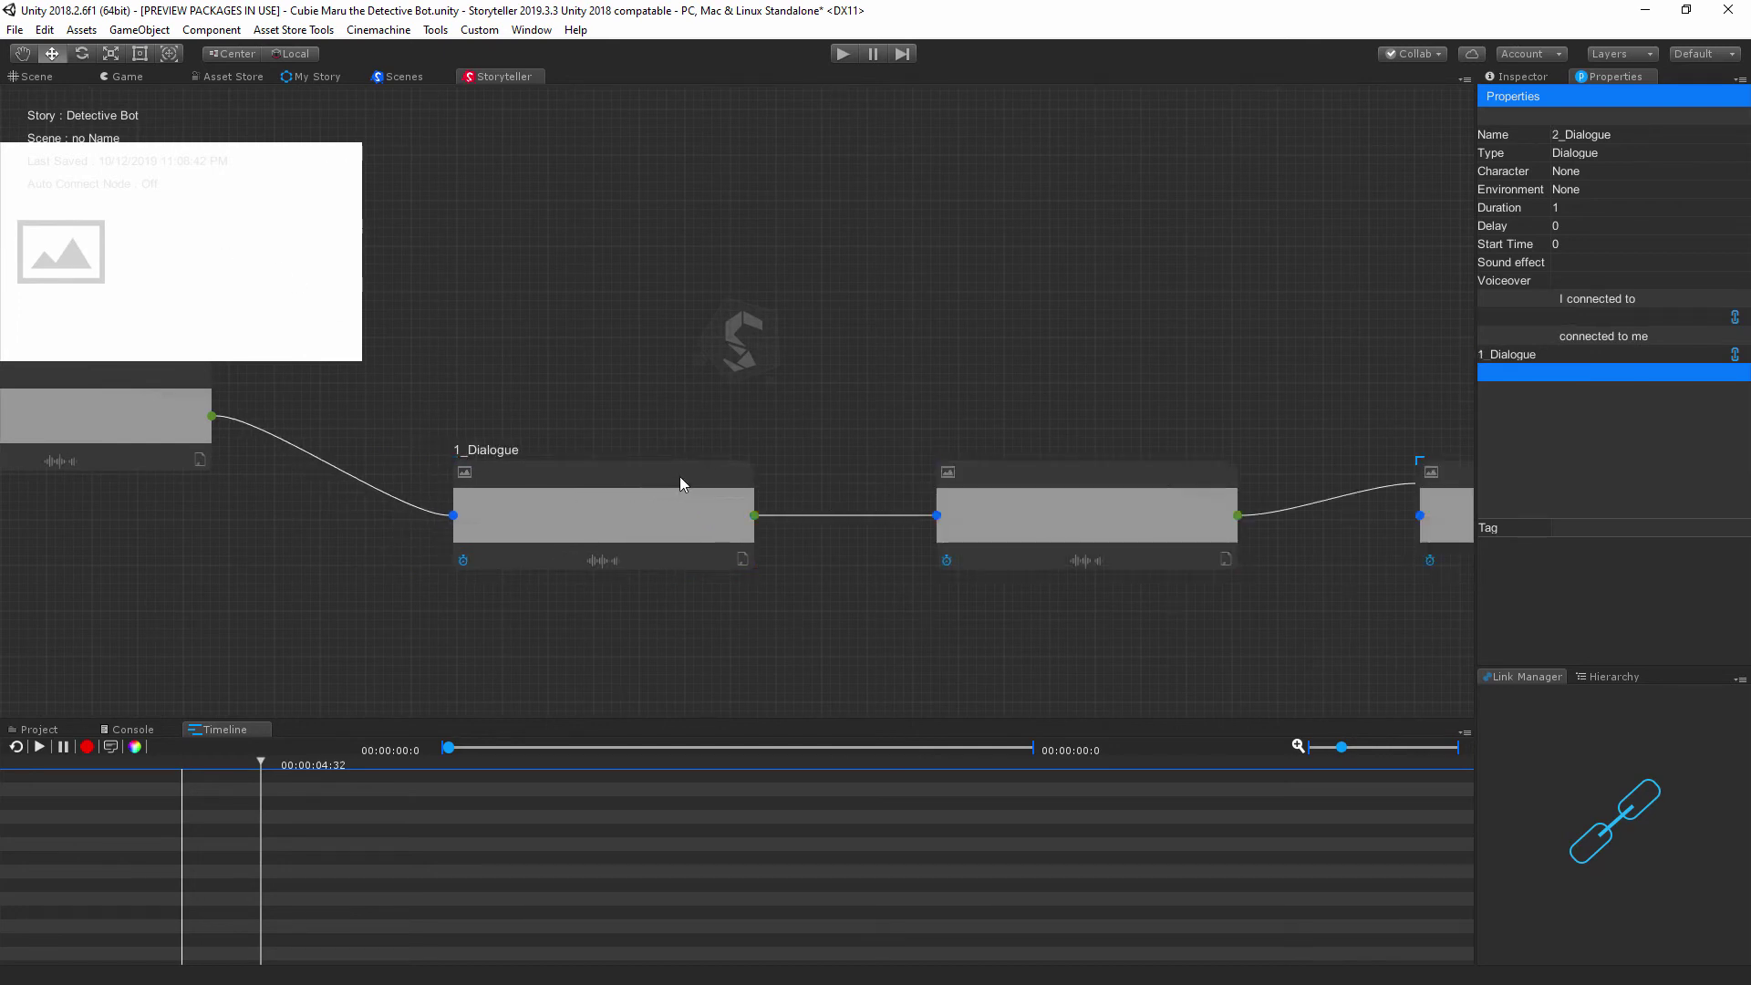
{"action": "left_click", "coordinate": [464, 473]}
{"action": "left_click", "coordinate": [948, 473]}
{"action": "left_click", "coordinate": [722, 365]}
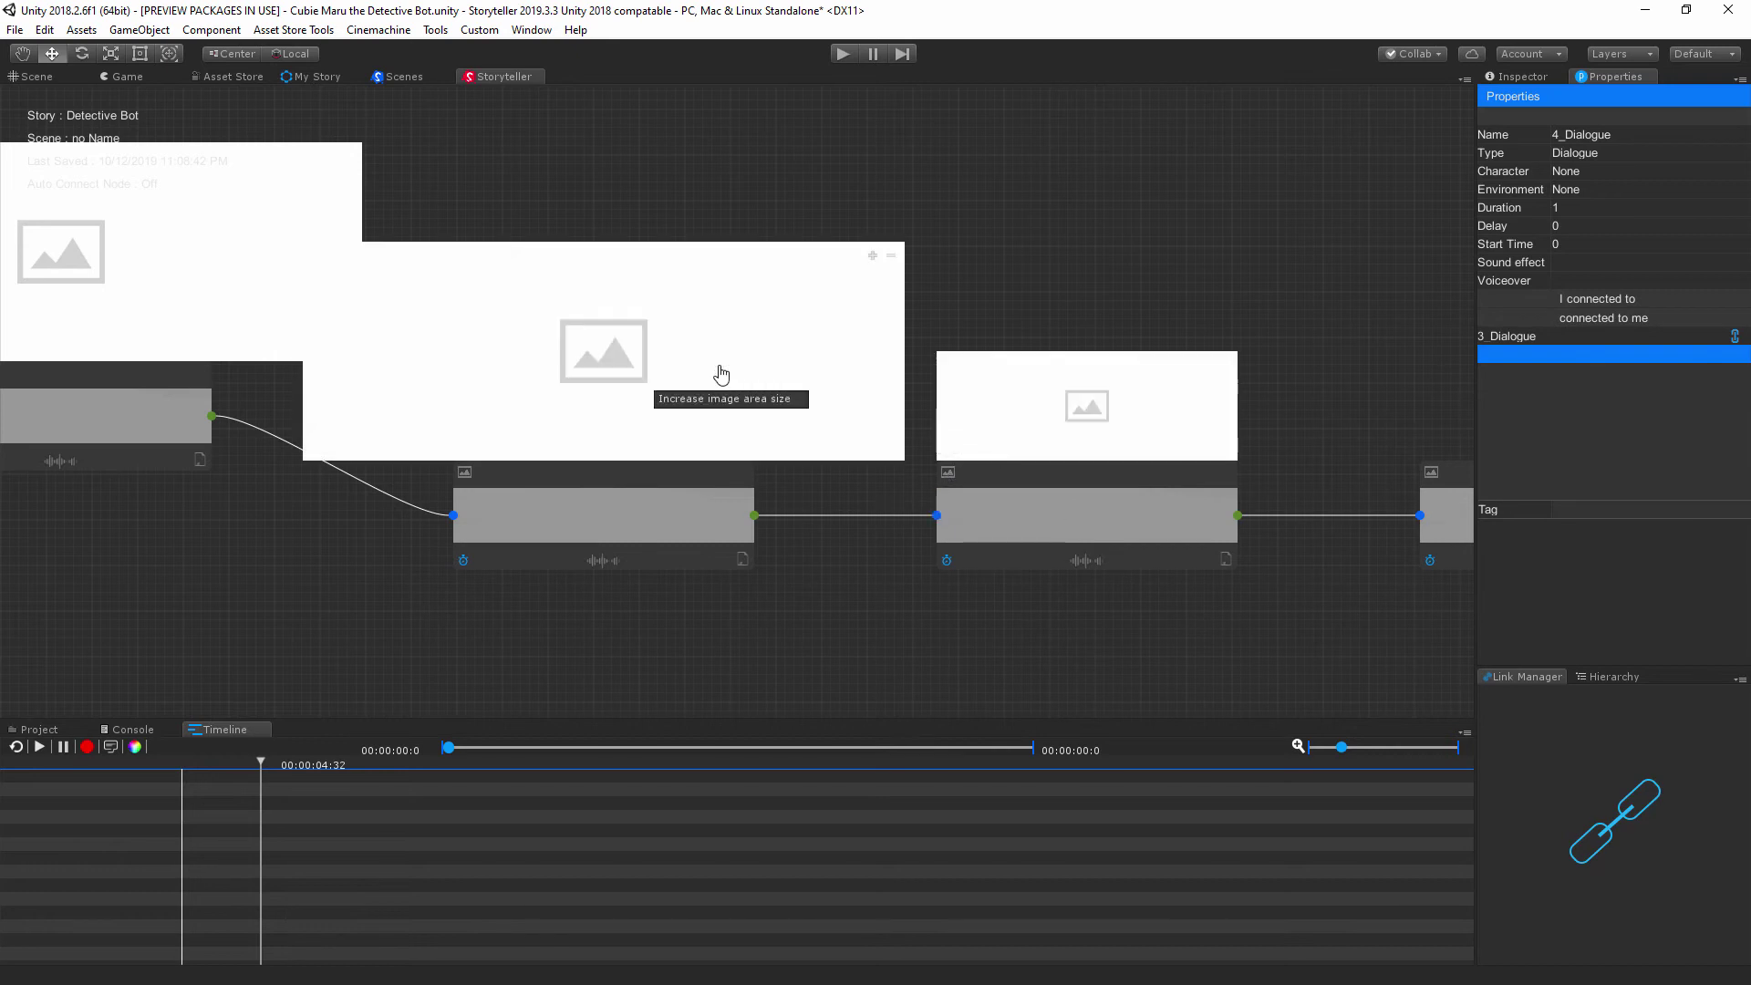
{"action": "scroll", "coordinate": [1067, 239], "scroll_direction": "down", "scroll_amount": 3}
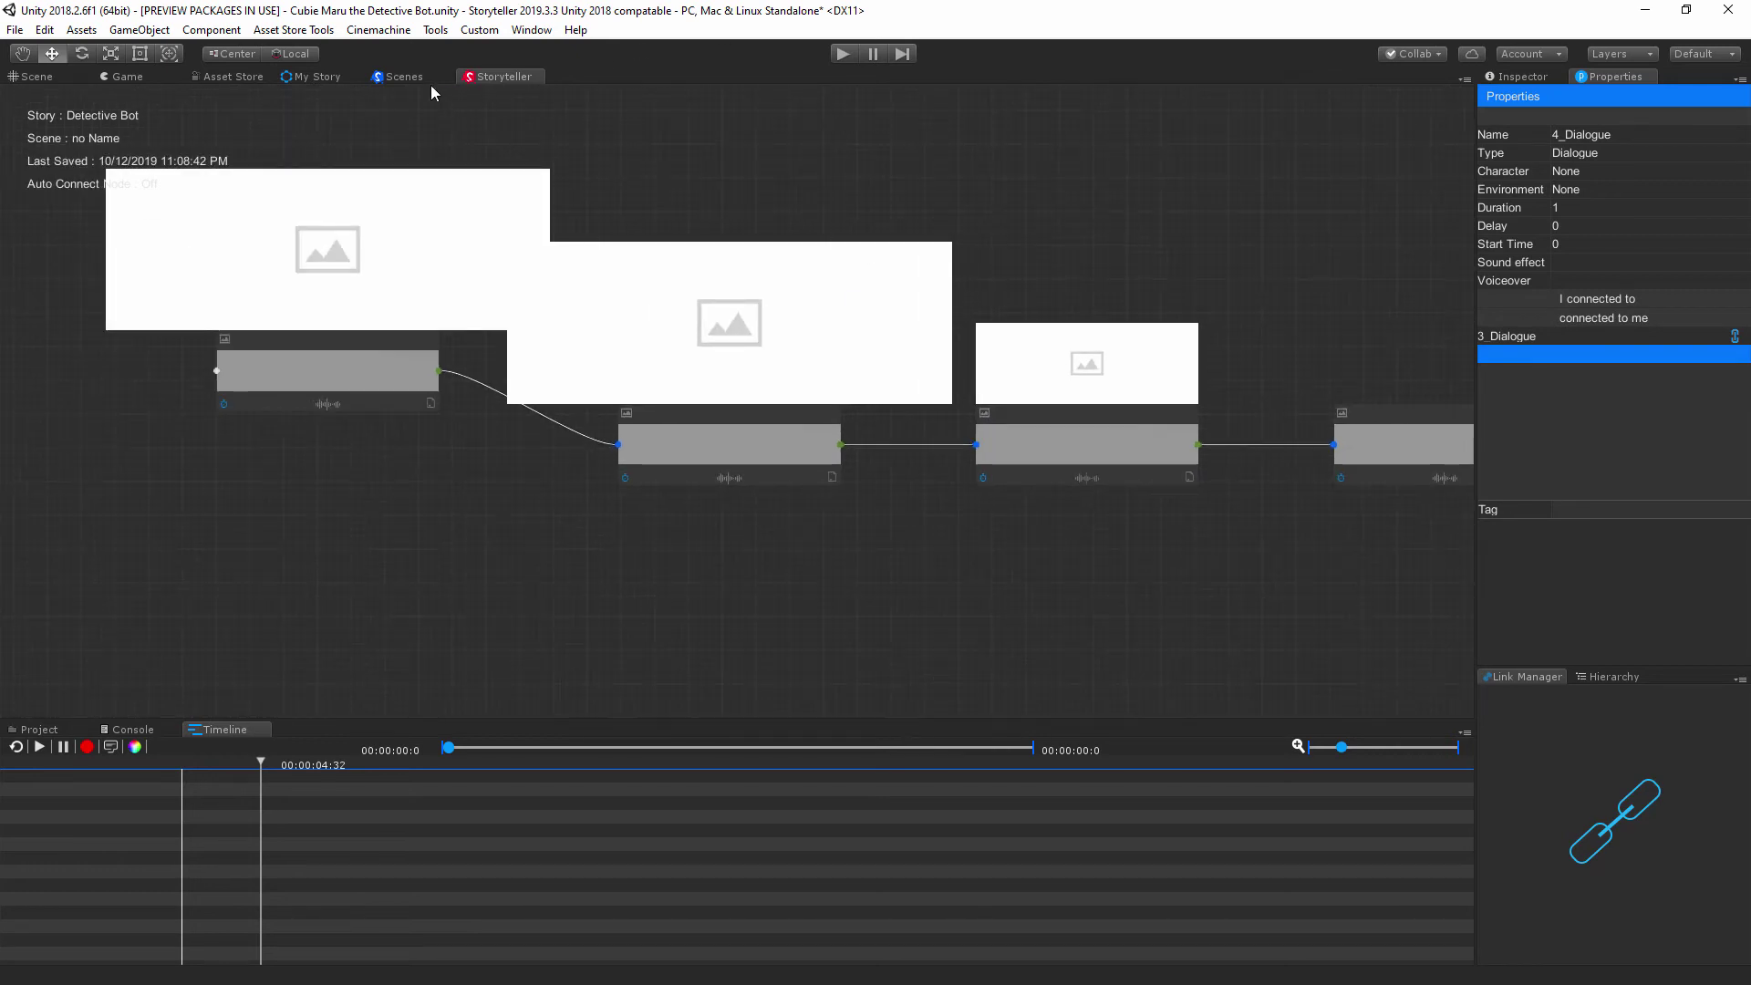
- From the Scenes list, open the Main scene's Detective Bot graph and zoom out
{"action": "left_click", "coordinate": [423, 79]}
{"action": "left_click", "coordinate": [422, 144]}
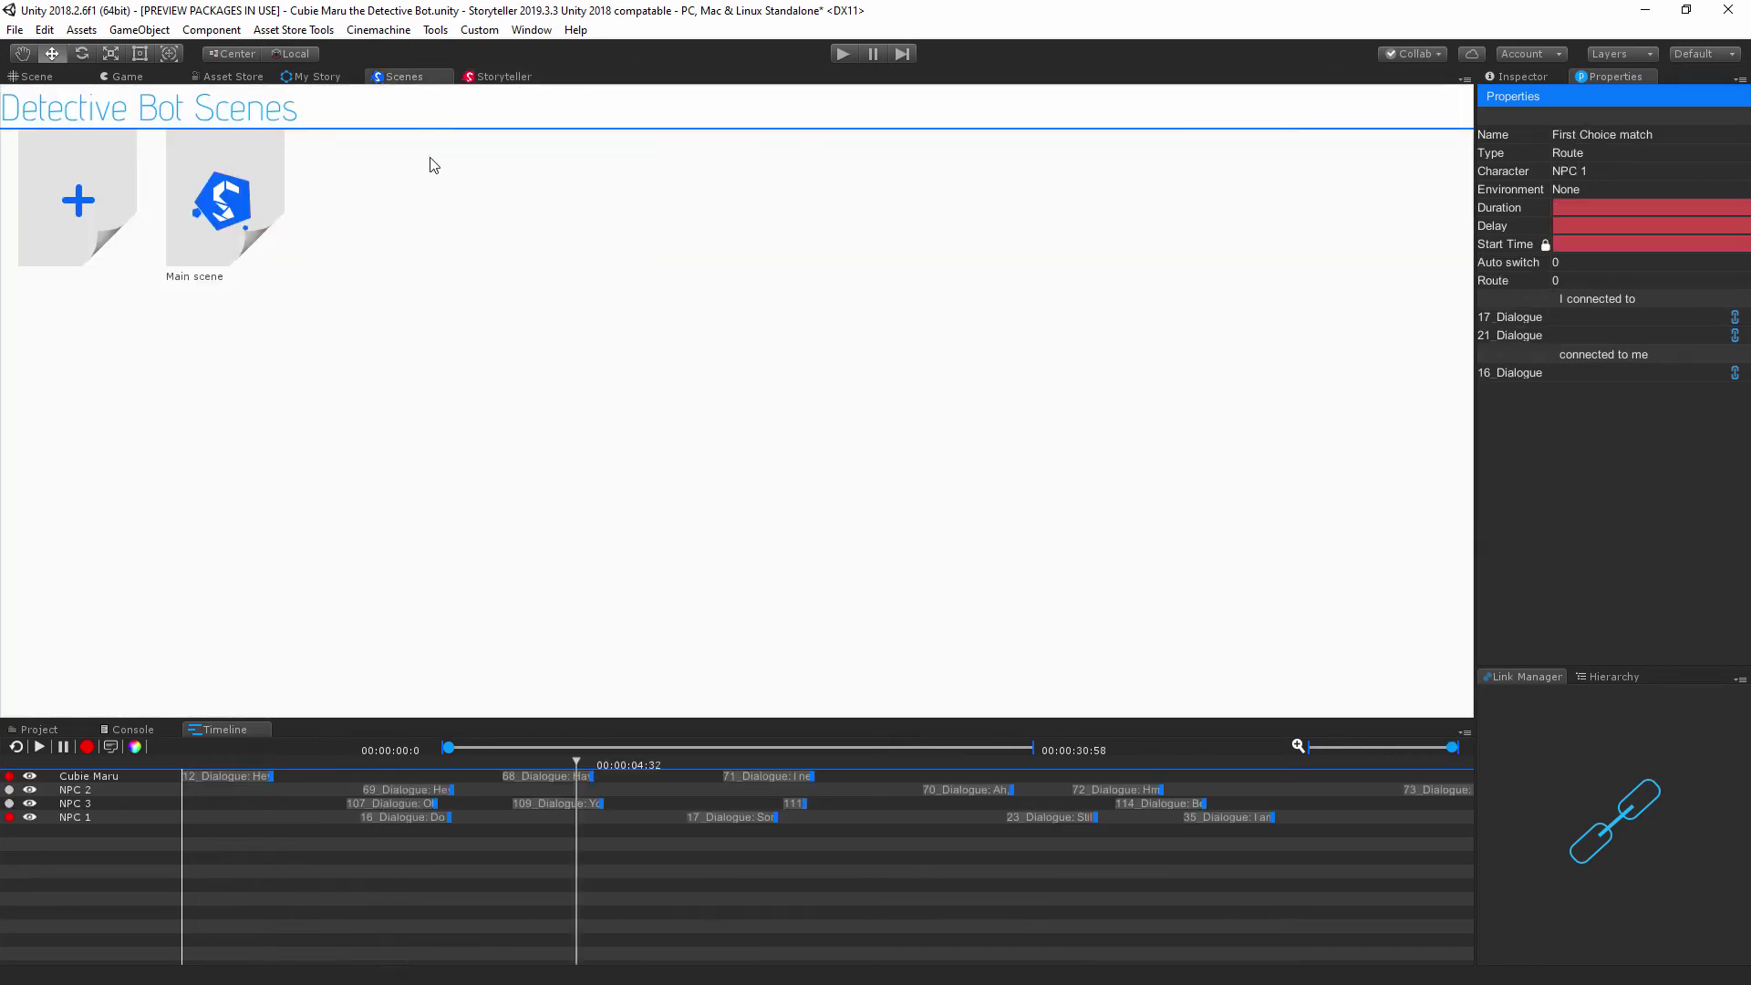
{"action": "double_click", "coordinate": [199, 205]}
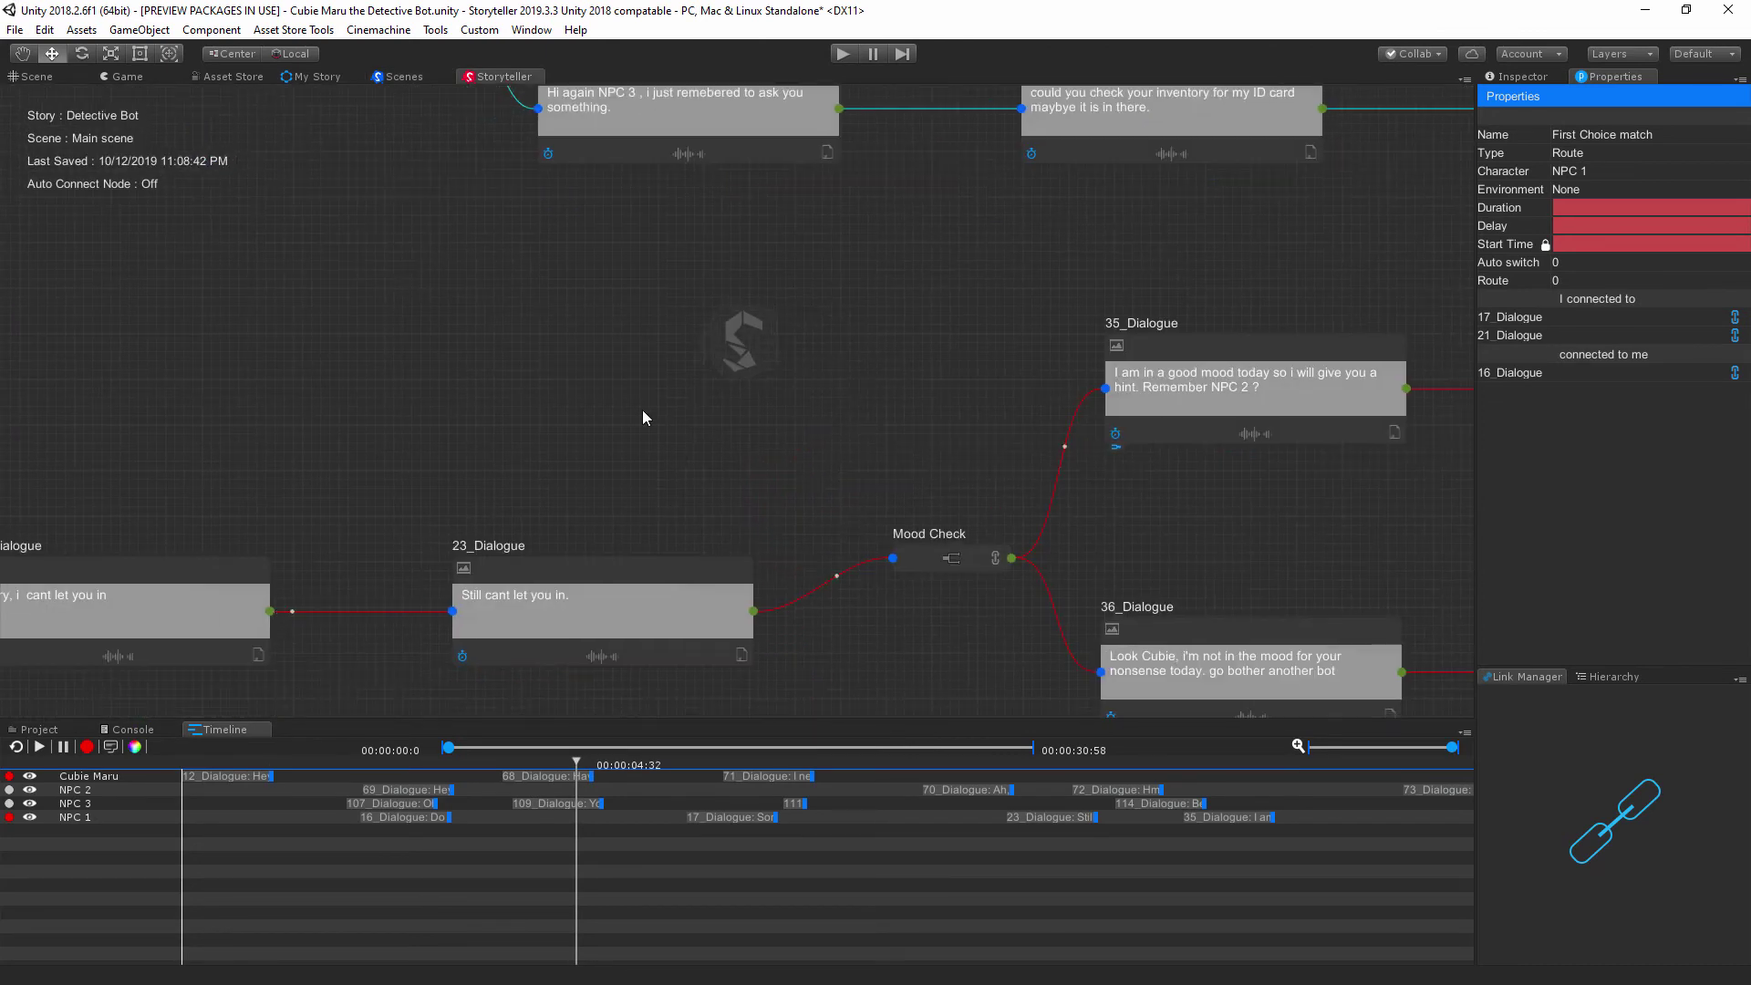
{"action": "scroll", "coordinate": [959, 484], "scroll_direction": "down", "scroll_amount": 2}
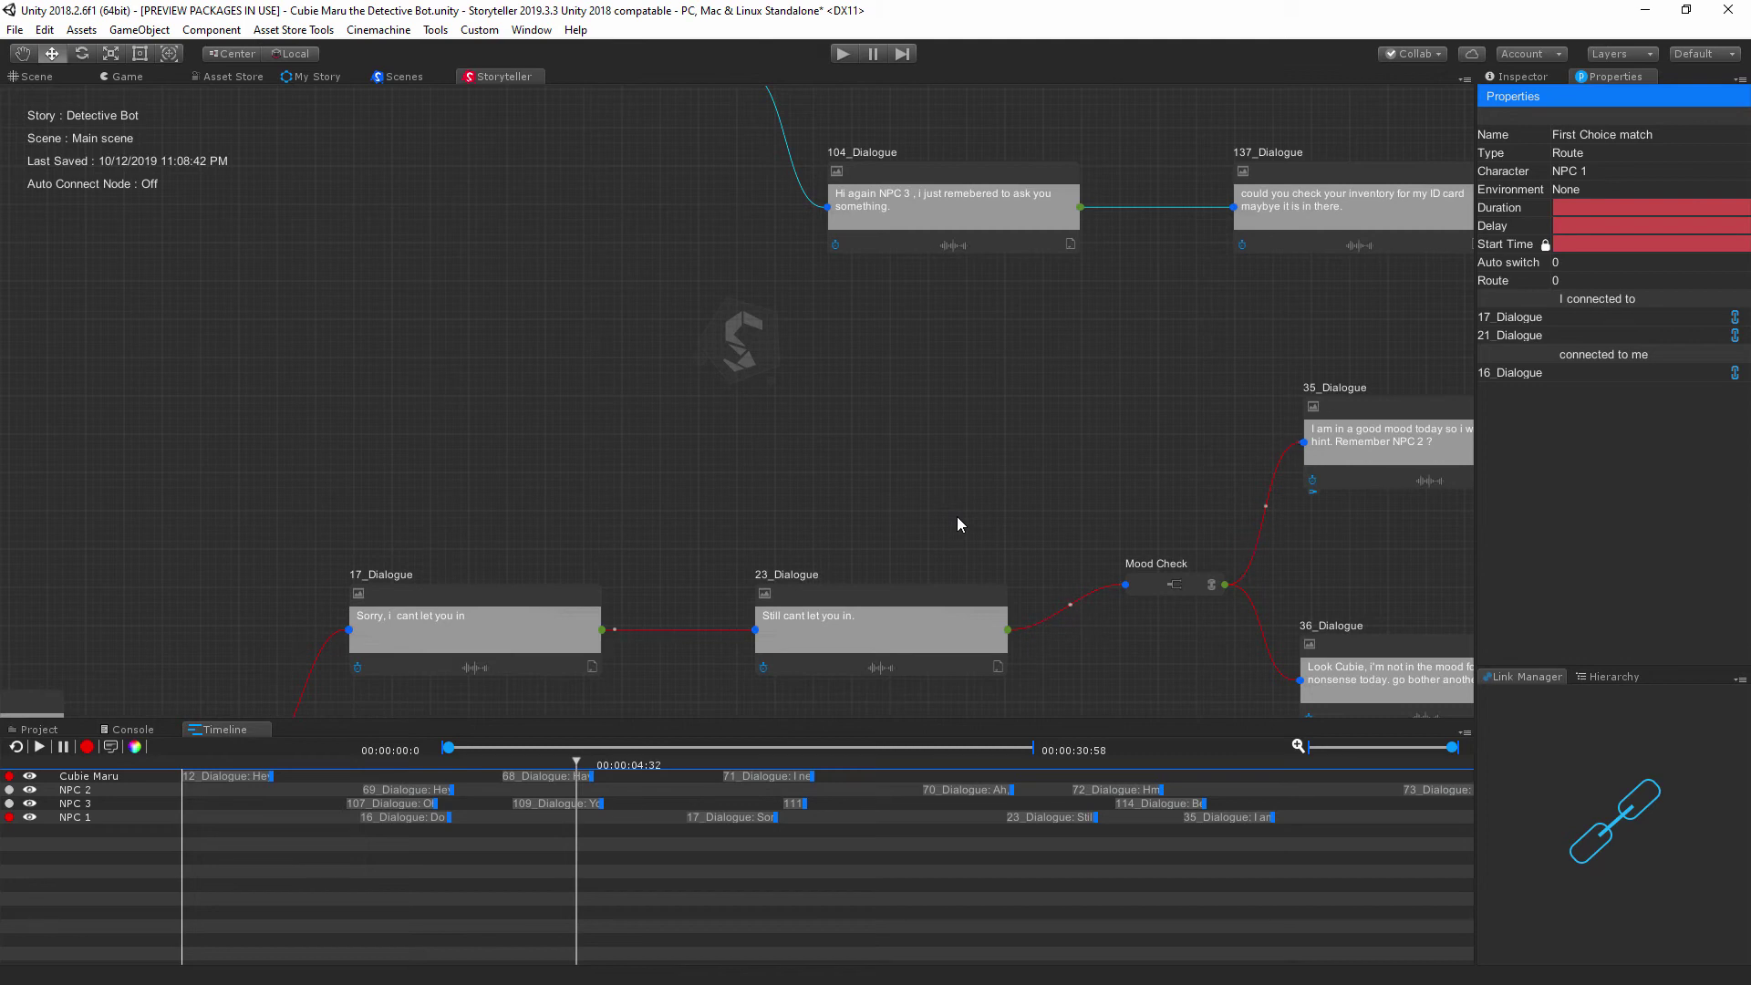
{"action": "right_click", "coordinate": [289, 250]}
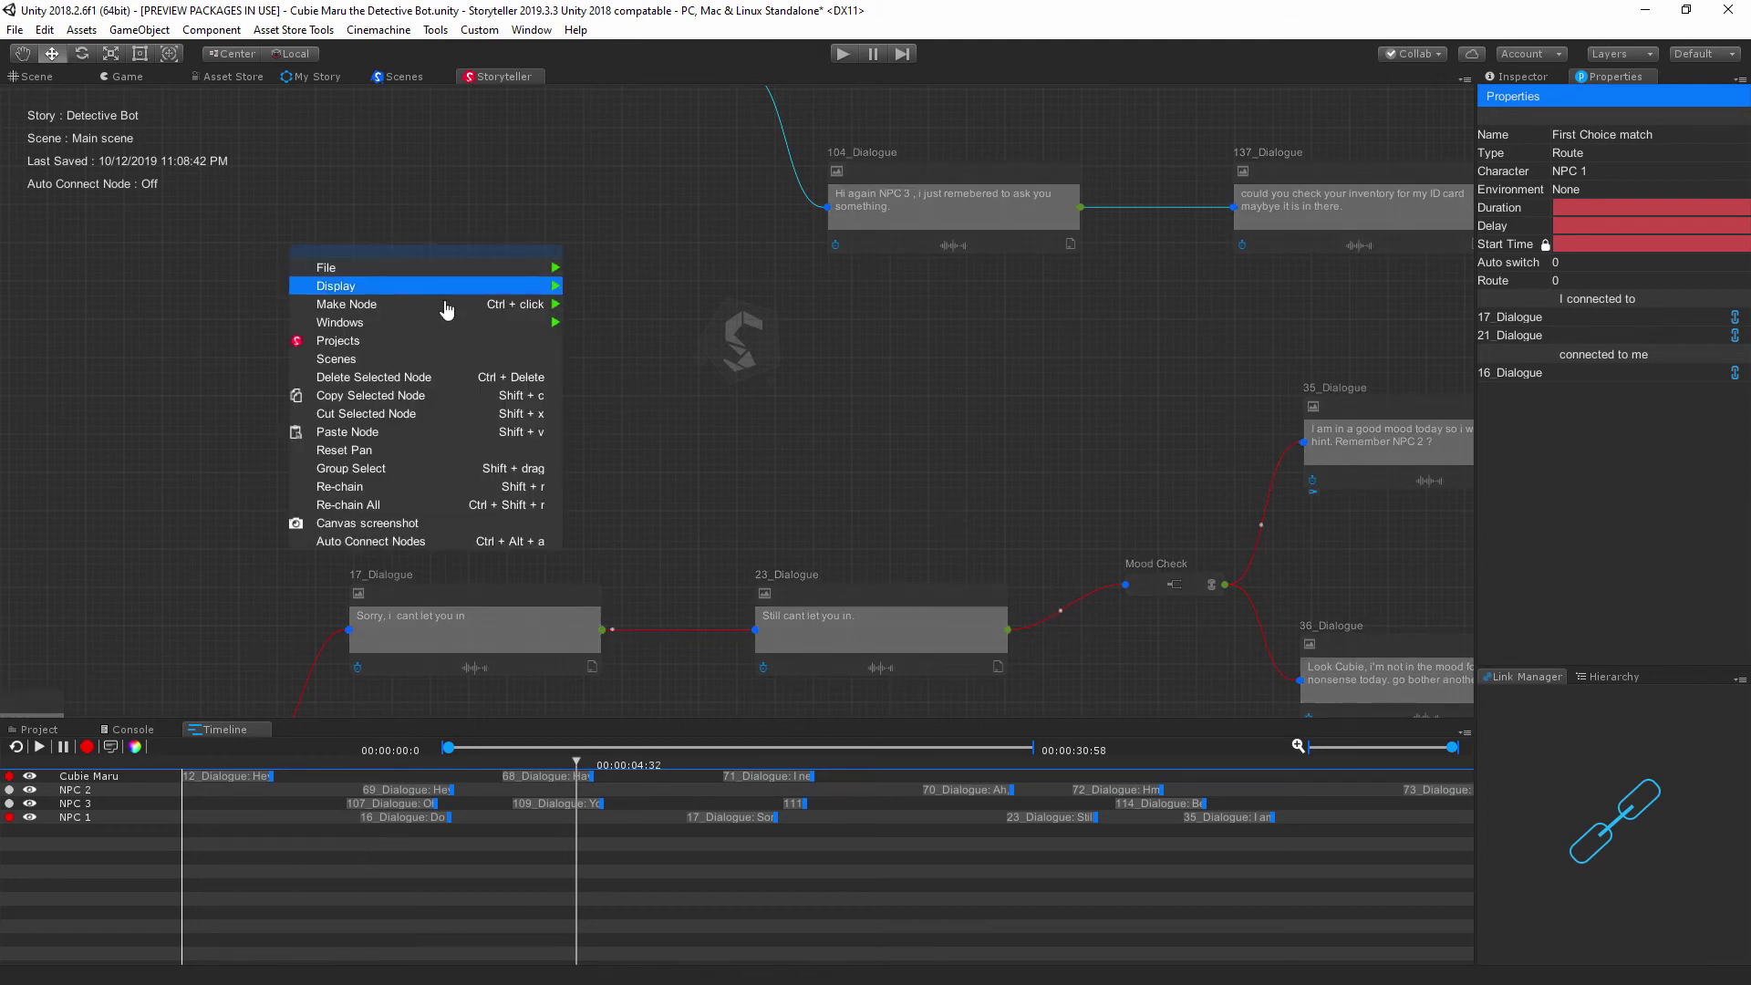
{"action": "mouse_move", "coordinate": [474, 322]}
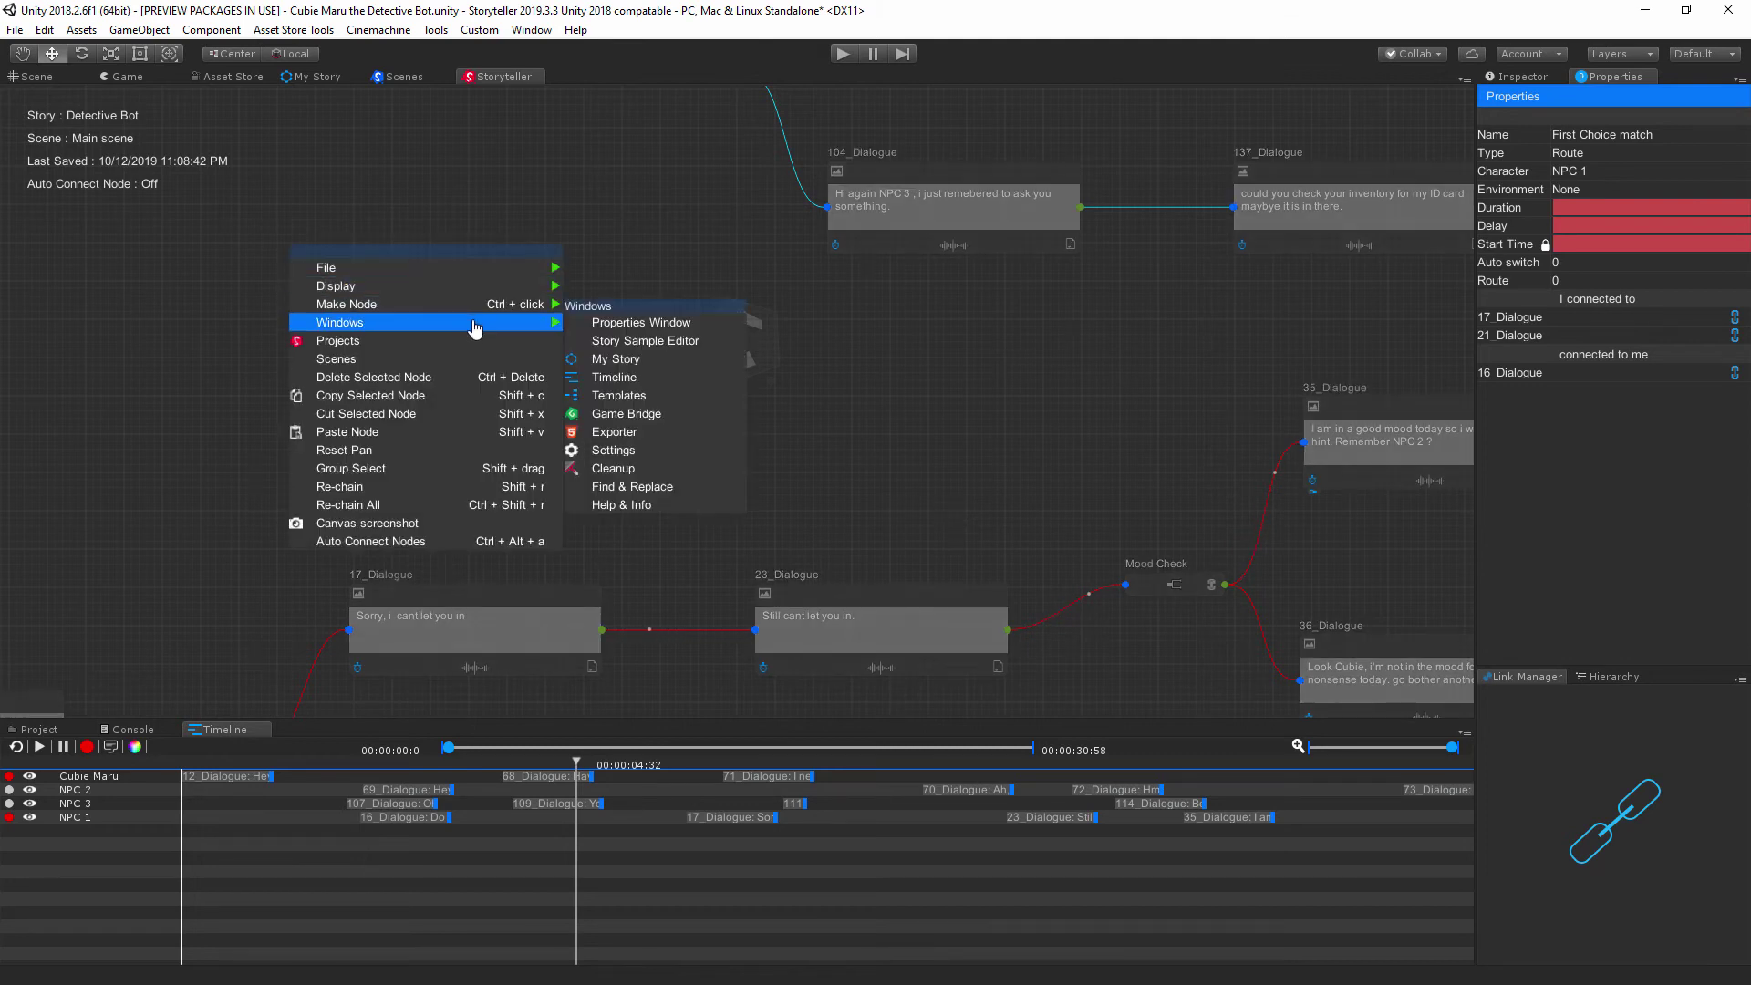
{"action": "left_click", "coordinate": [639, 434]}
{"action": "left_click_drag", "start_coordinate": [516, 196], "coordinate": [570, 146]}
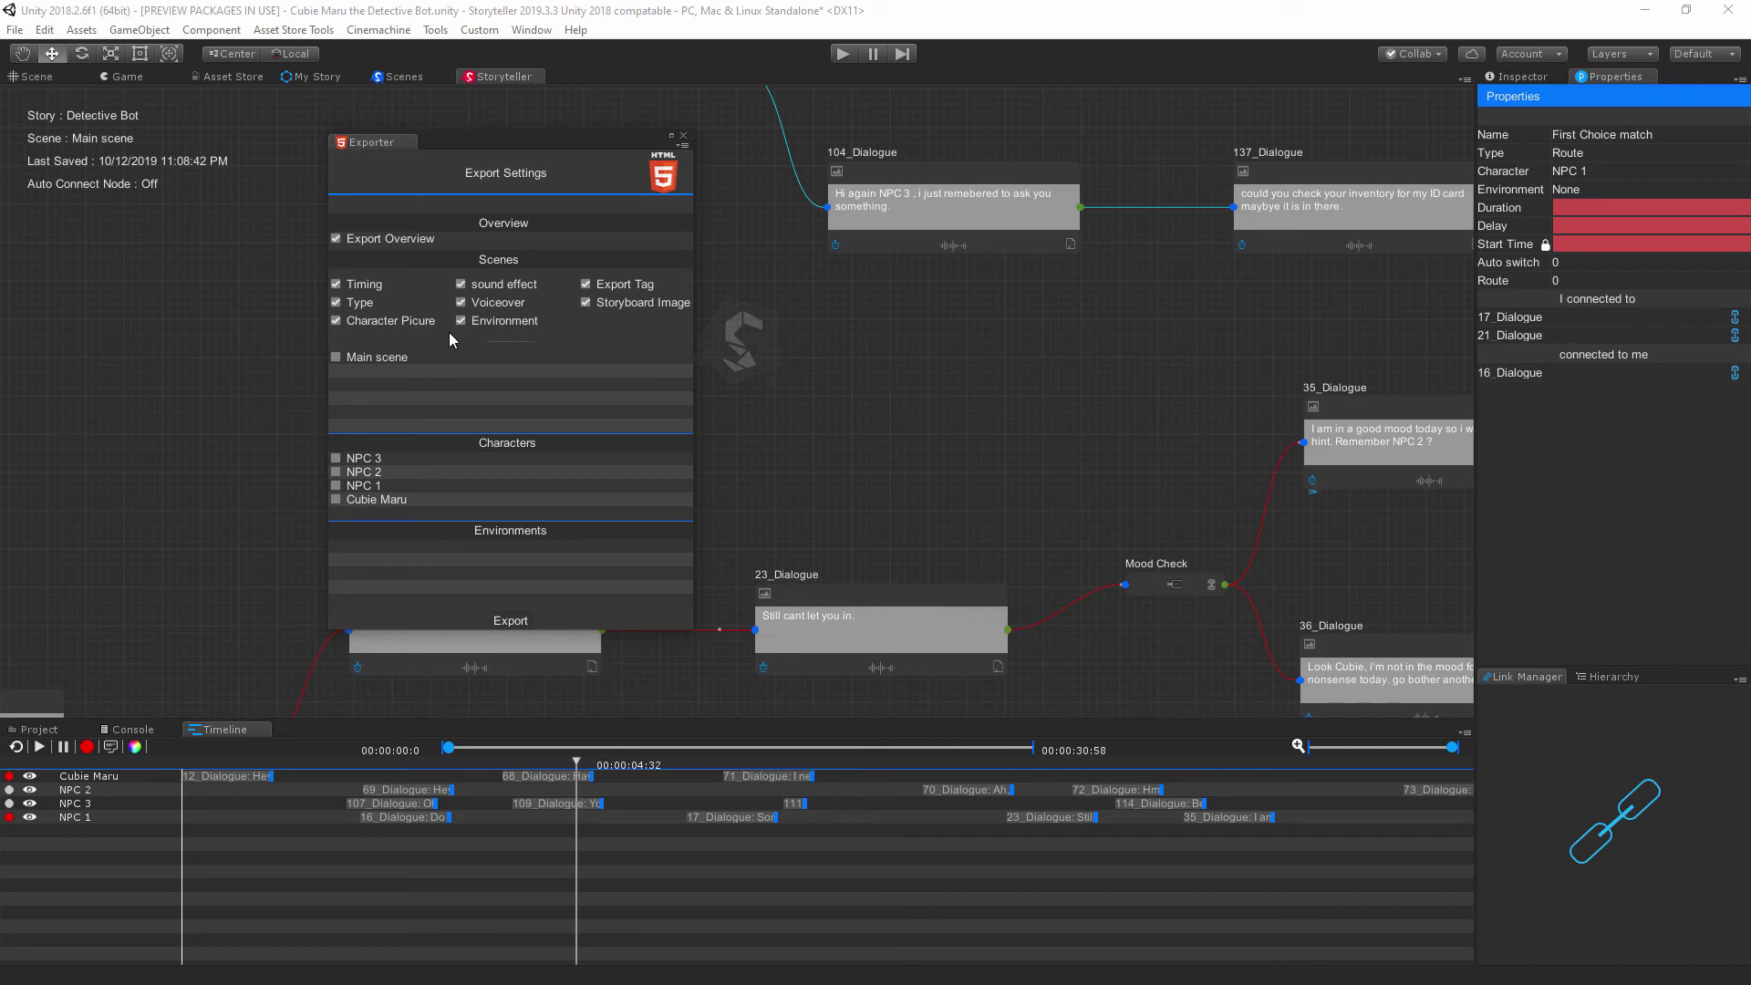
{"action": "left_click", "coordinate": [335, 303]}
- Close the exporter, open Game Bridge from the graph's context menu, and dock it in the layout
{"action": "left_click", "coordinate": [683, 137]}
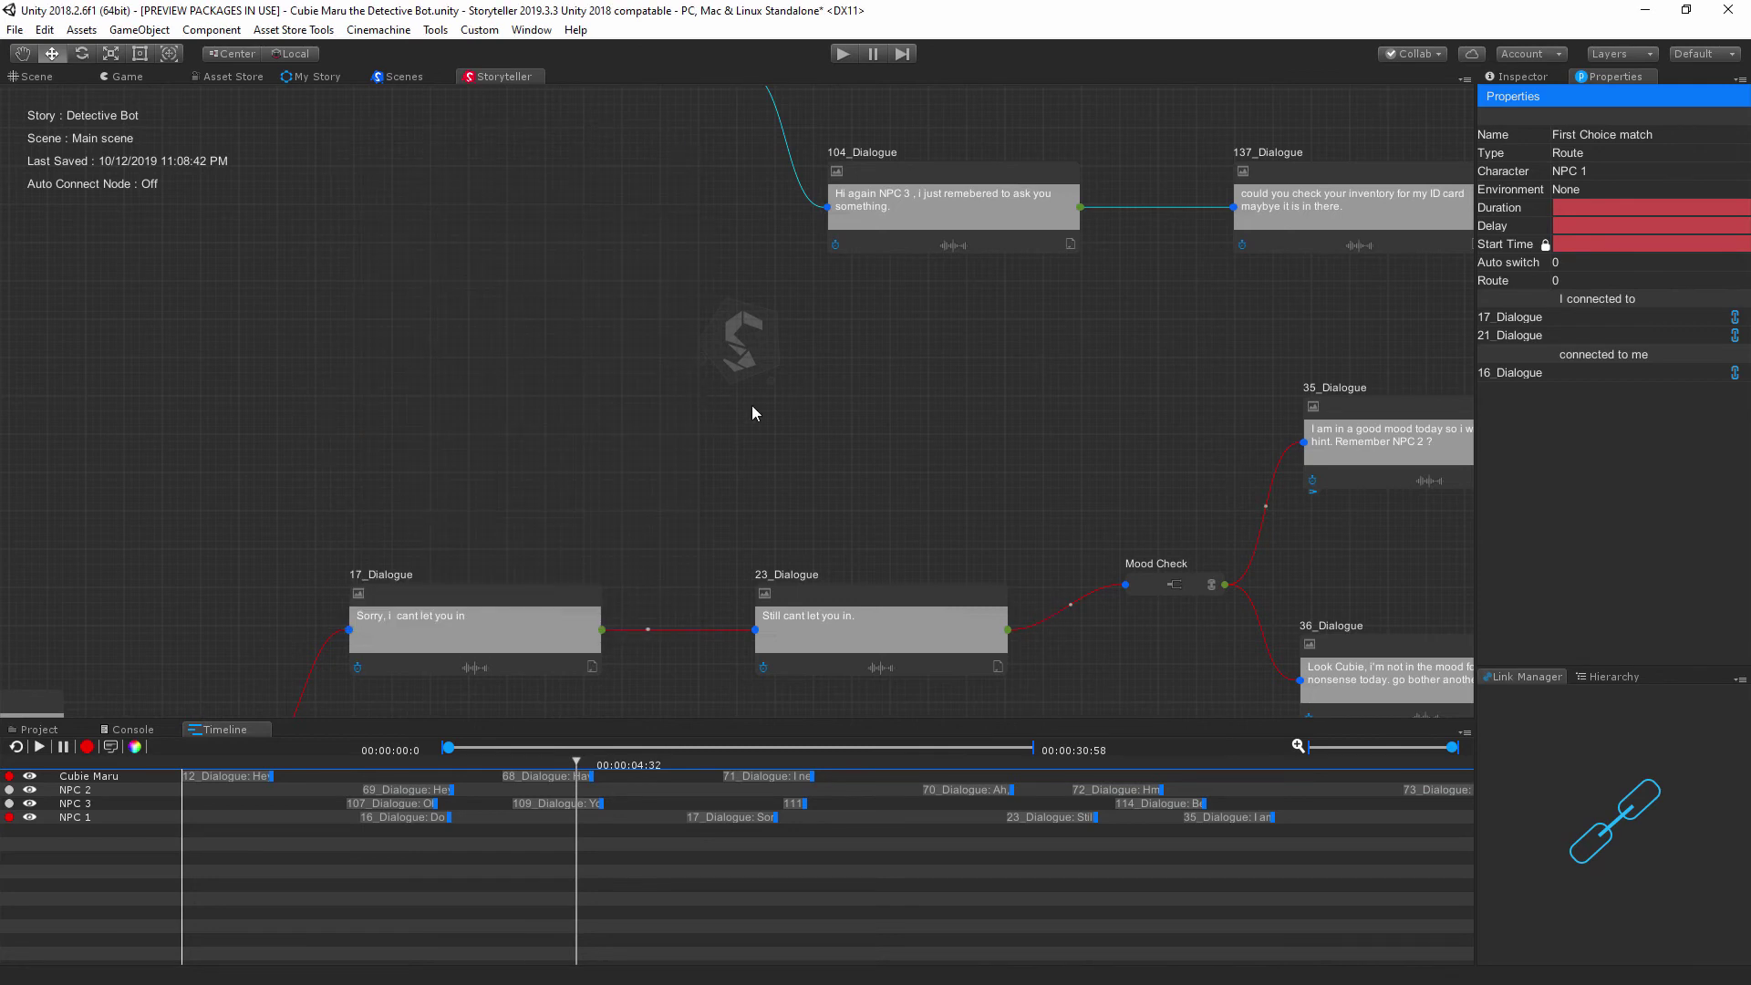
{"action": "middle_click_drag", "start_coordinate": [787, 409], "coordinate": [556, 277]}
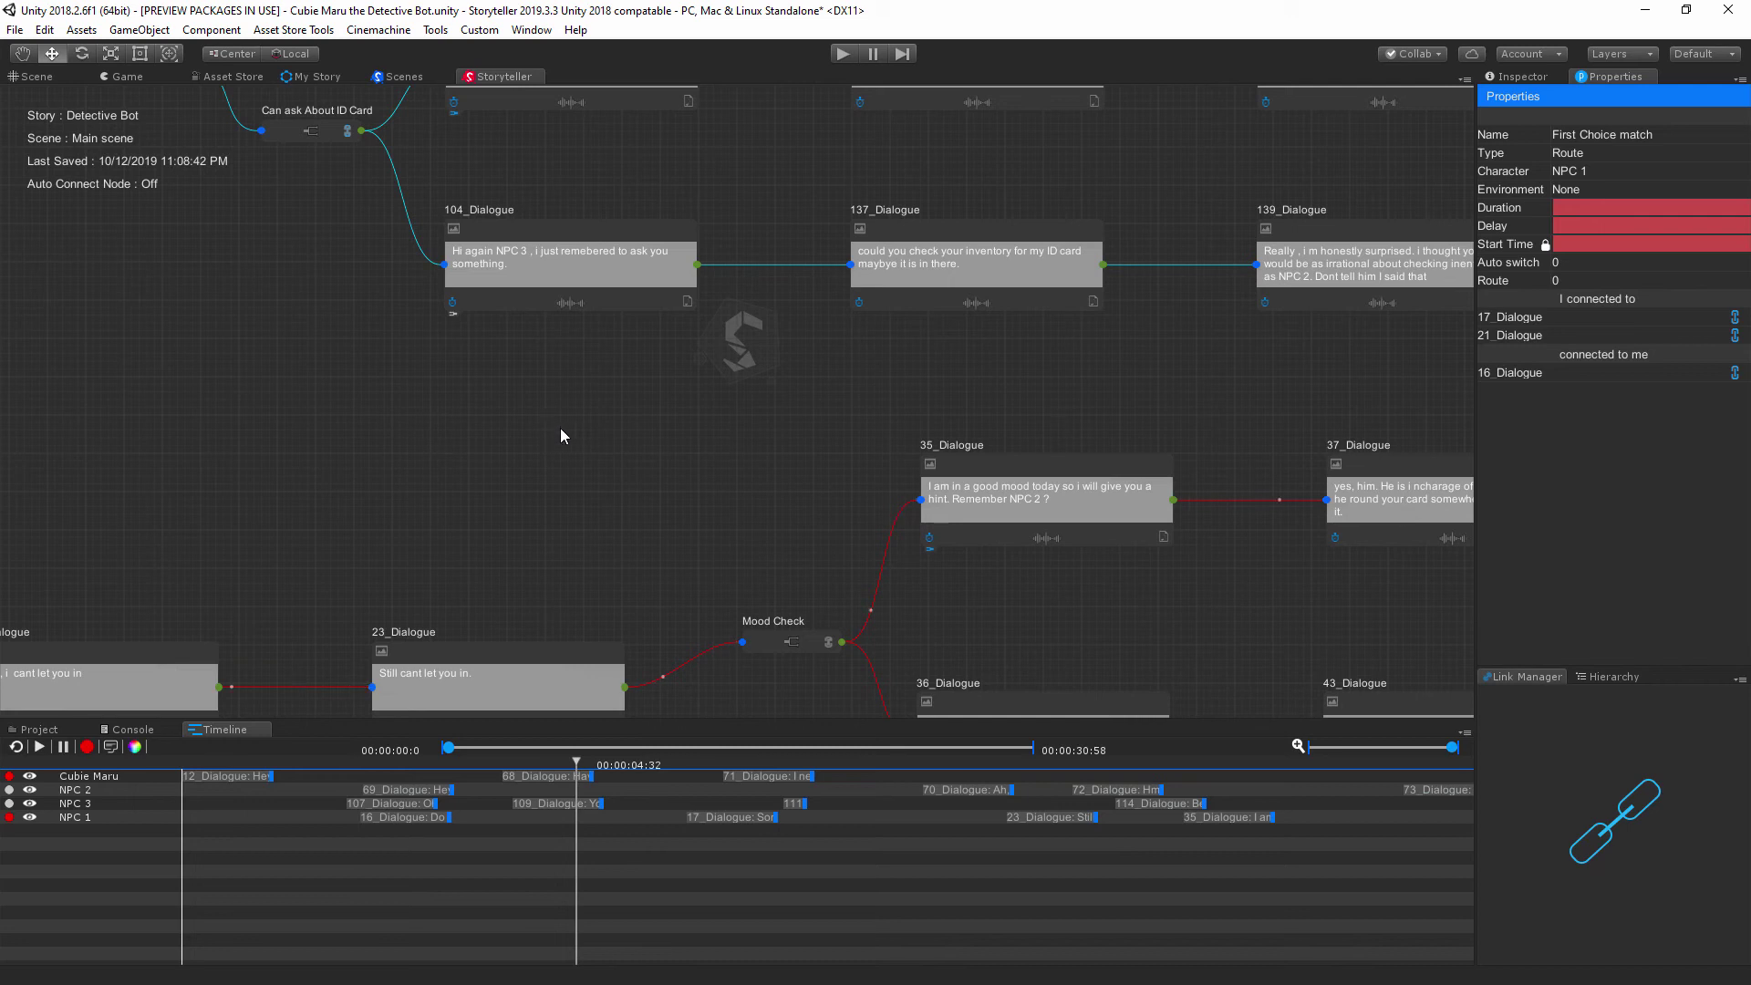
{"action": "right_click", "coordinate": [462, 422]}
{"action": "mouse_move", "coordinate": [670, 182]}
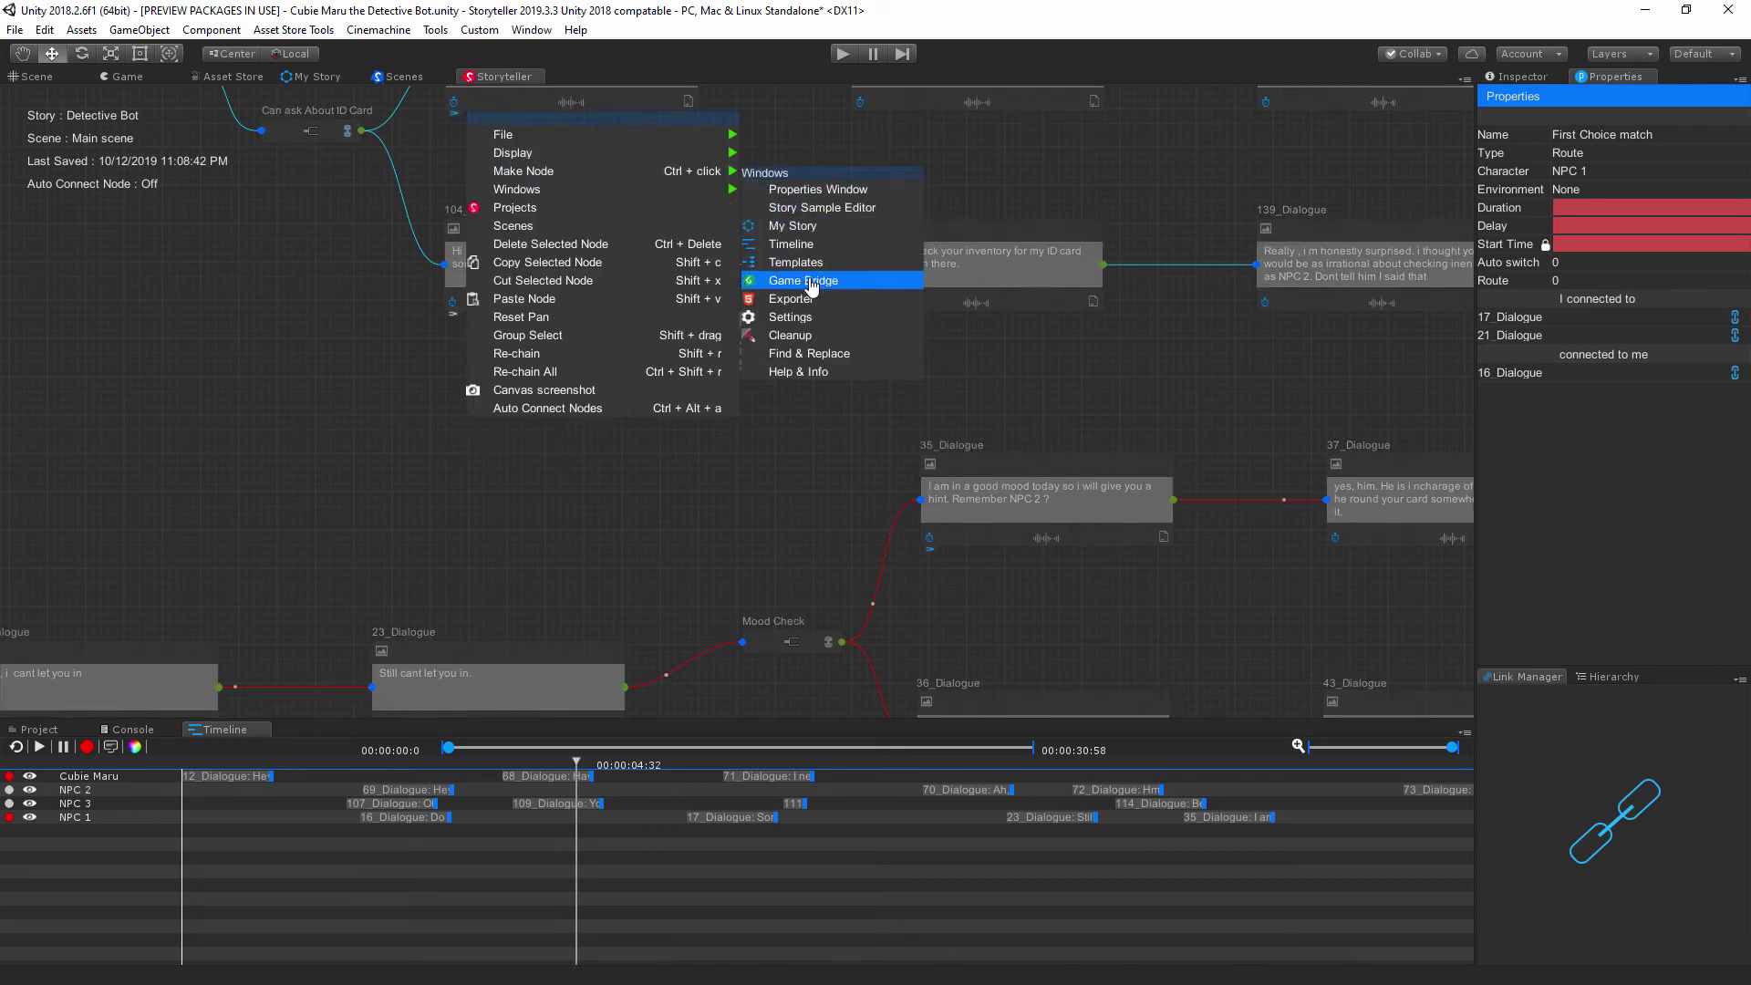
{"action": "left_click", "coordinate": [803, 280]}
{"action": "left_click_drag", "start_coordinate": [1619, 98], "coordinate": [1616, 98]}
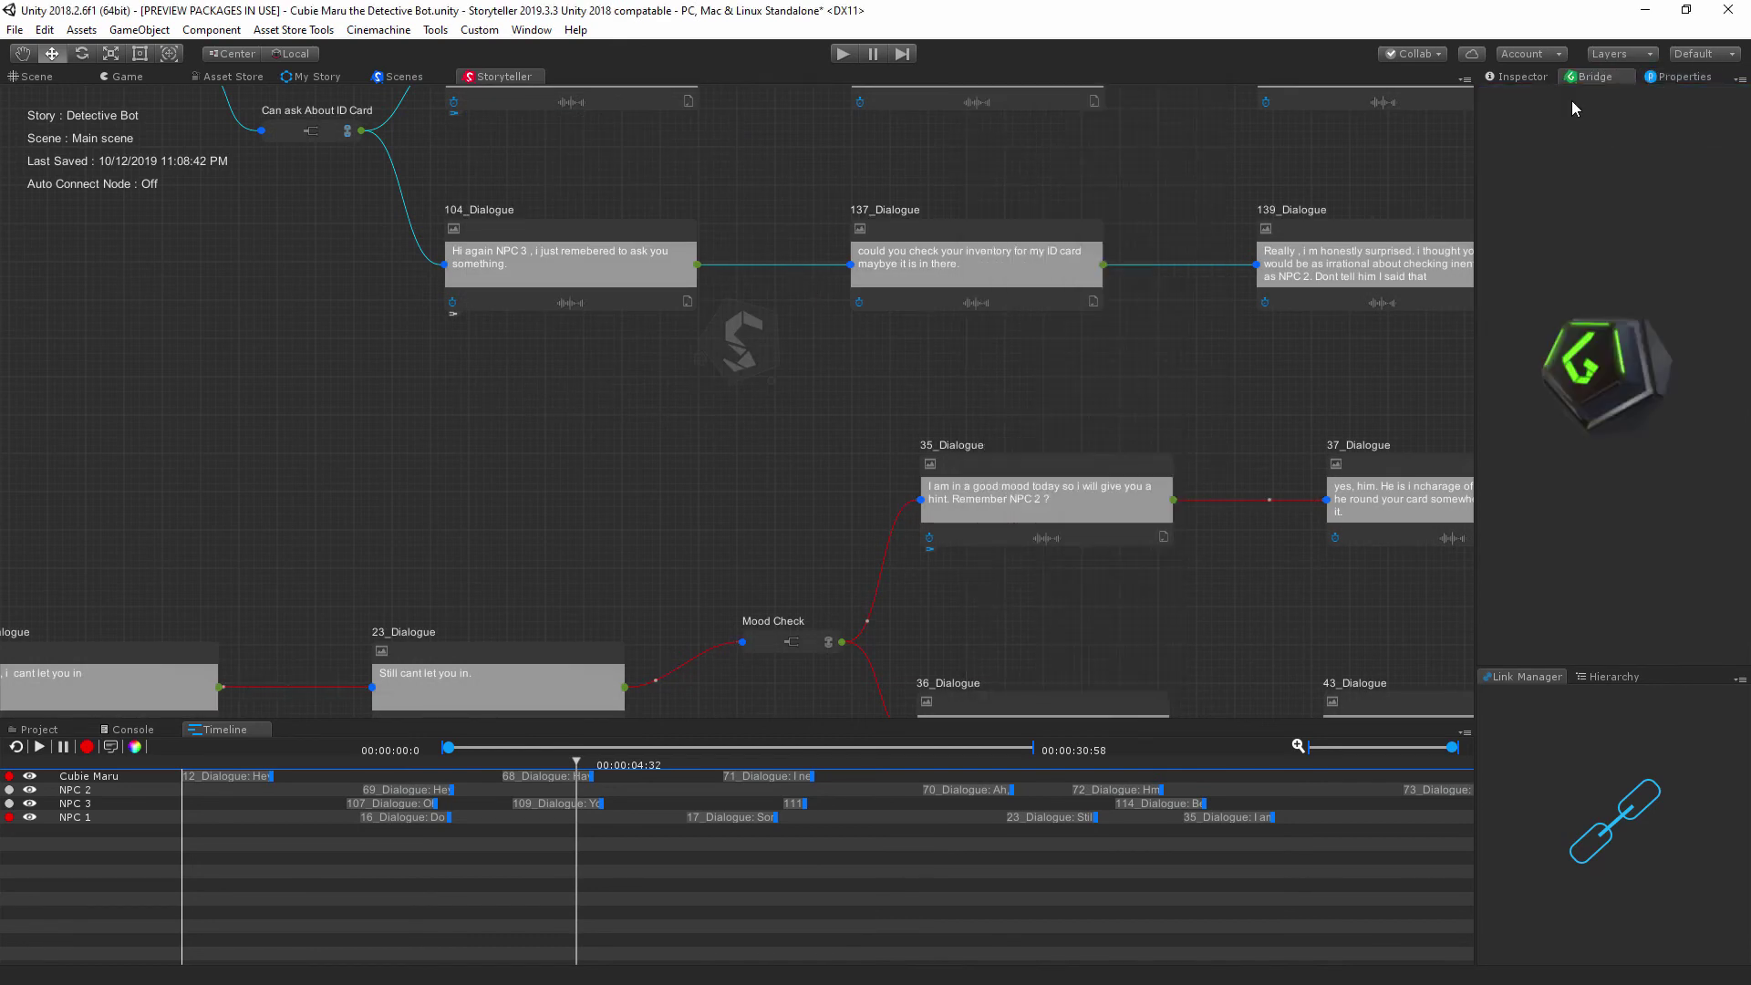
- Expand the scene root in the Hierarchy and pan the graph past 16_Dialogue and 21_Dialogue
{"action": "left_click", "coordinate": [1611, 676]}
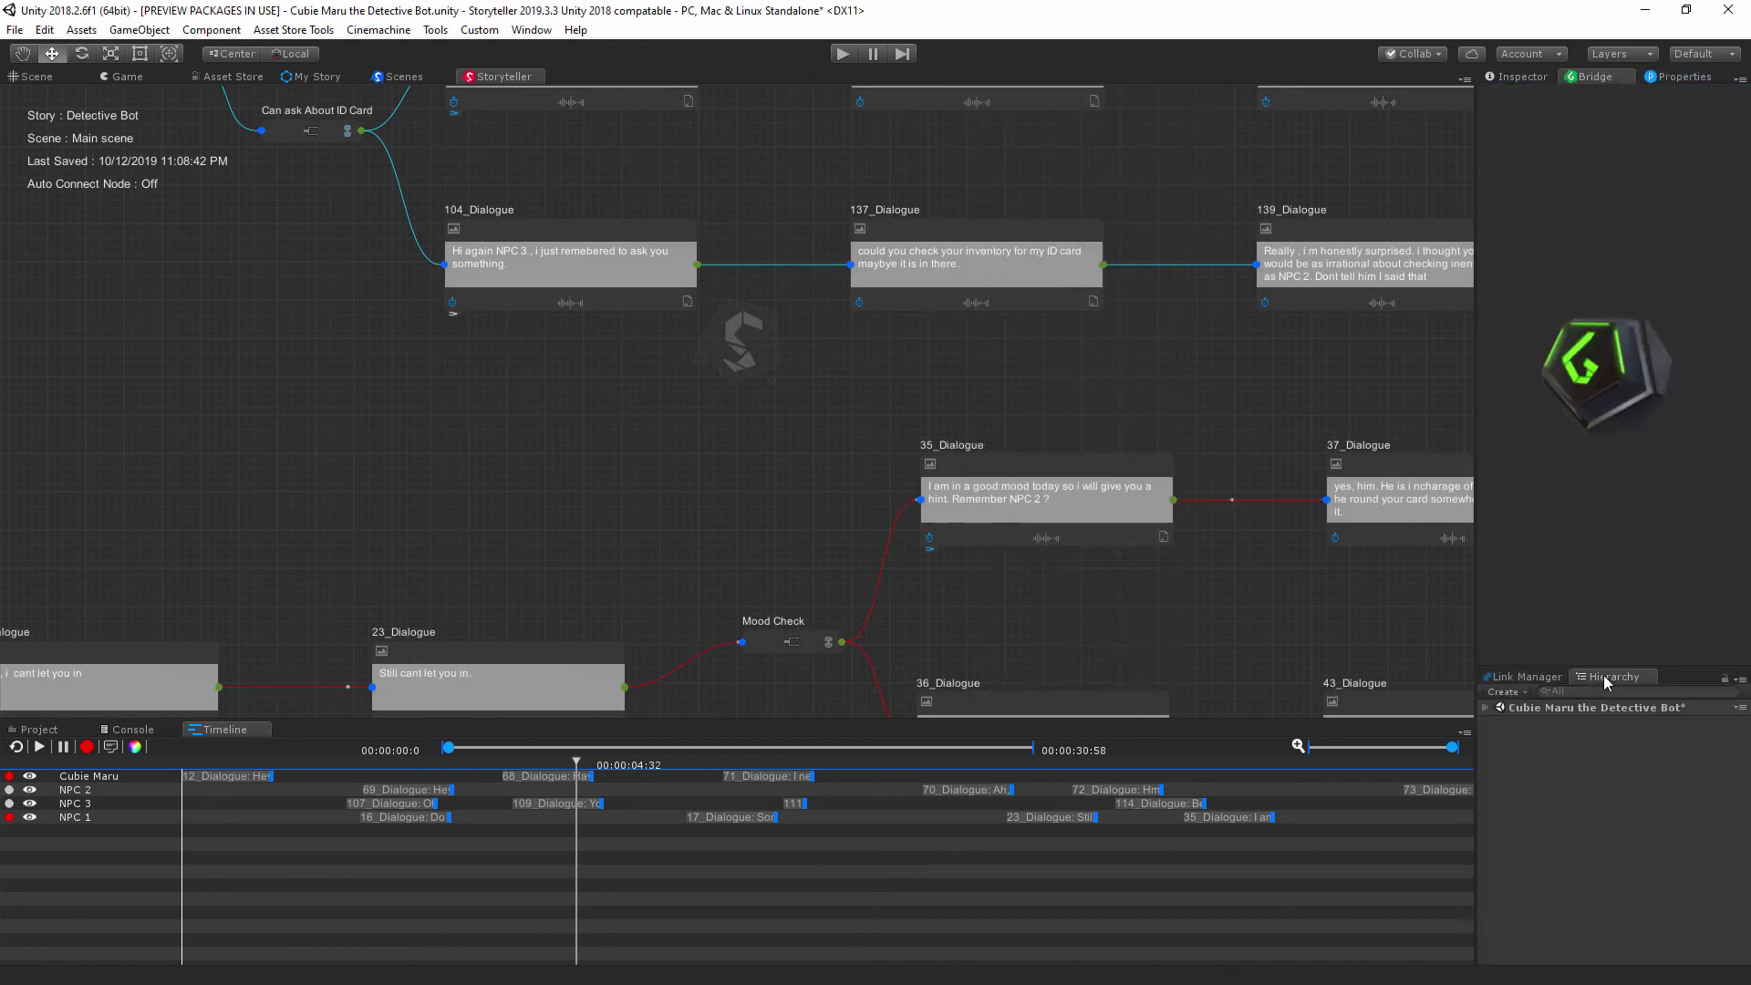
{"action": "left_click", "coordinate": [1486, 708]}
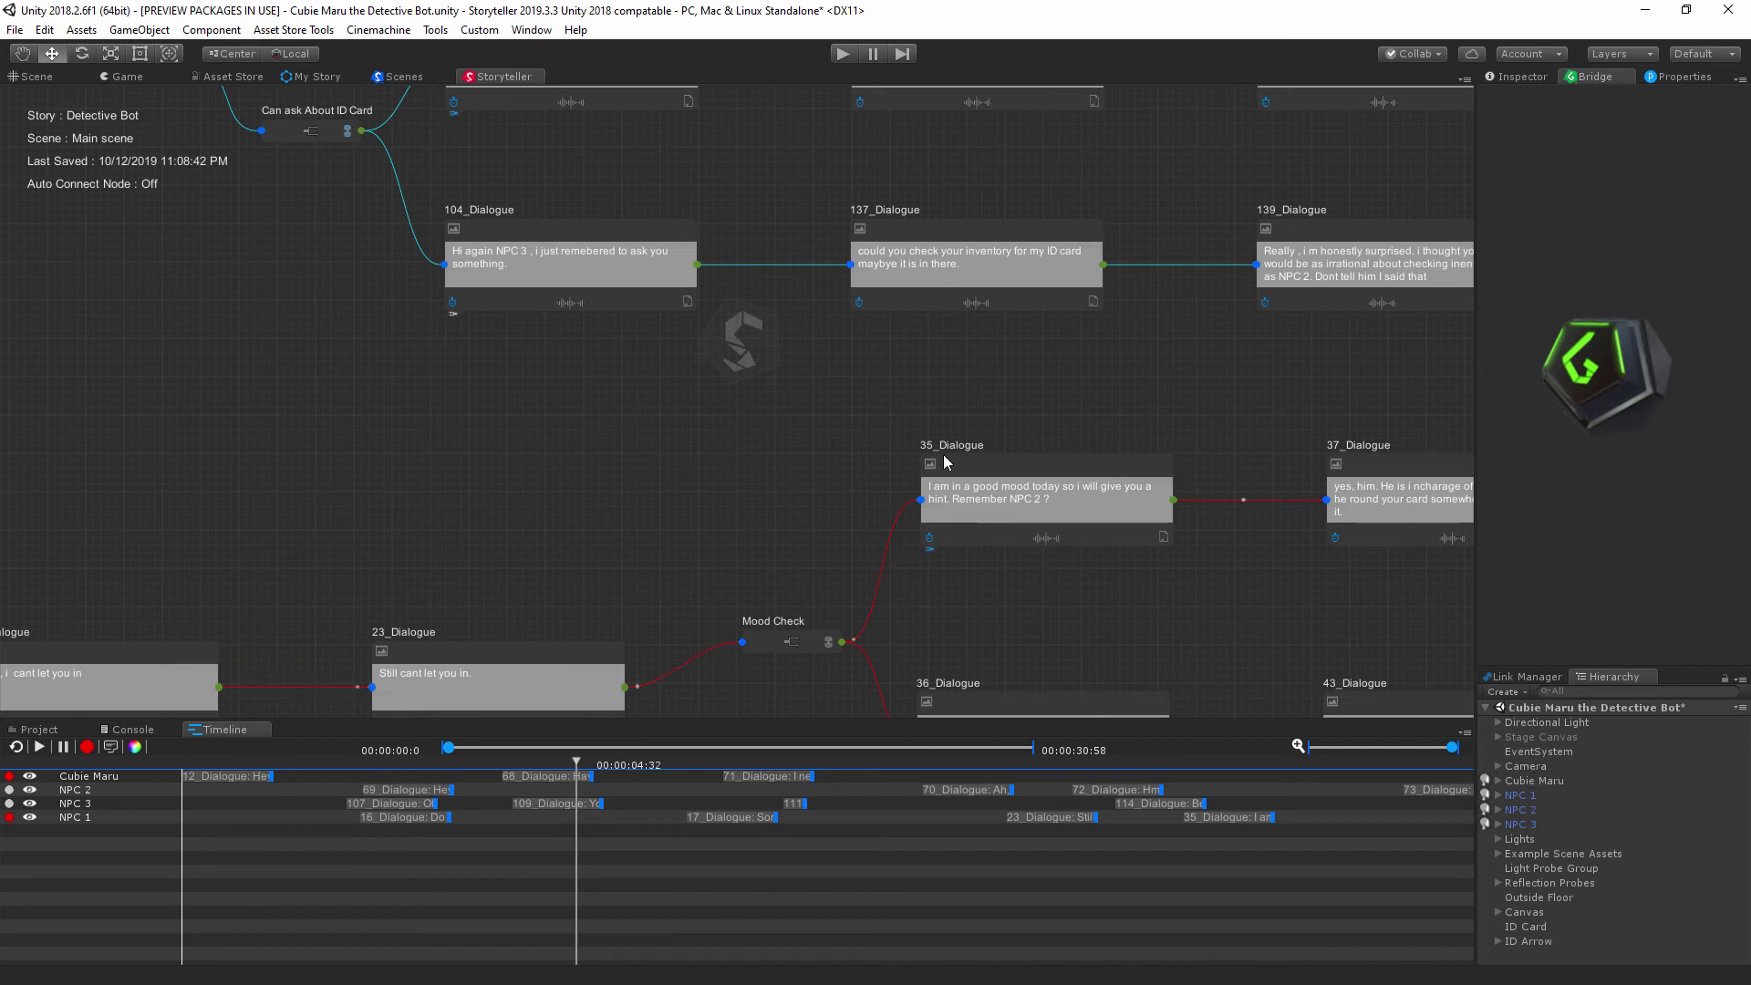
{"action": "scroll", "coordinate": [834, 478], "scroll_direction": "down", "scroll_amount": 4}
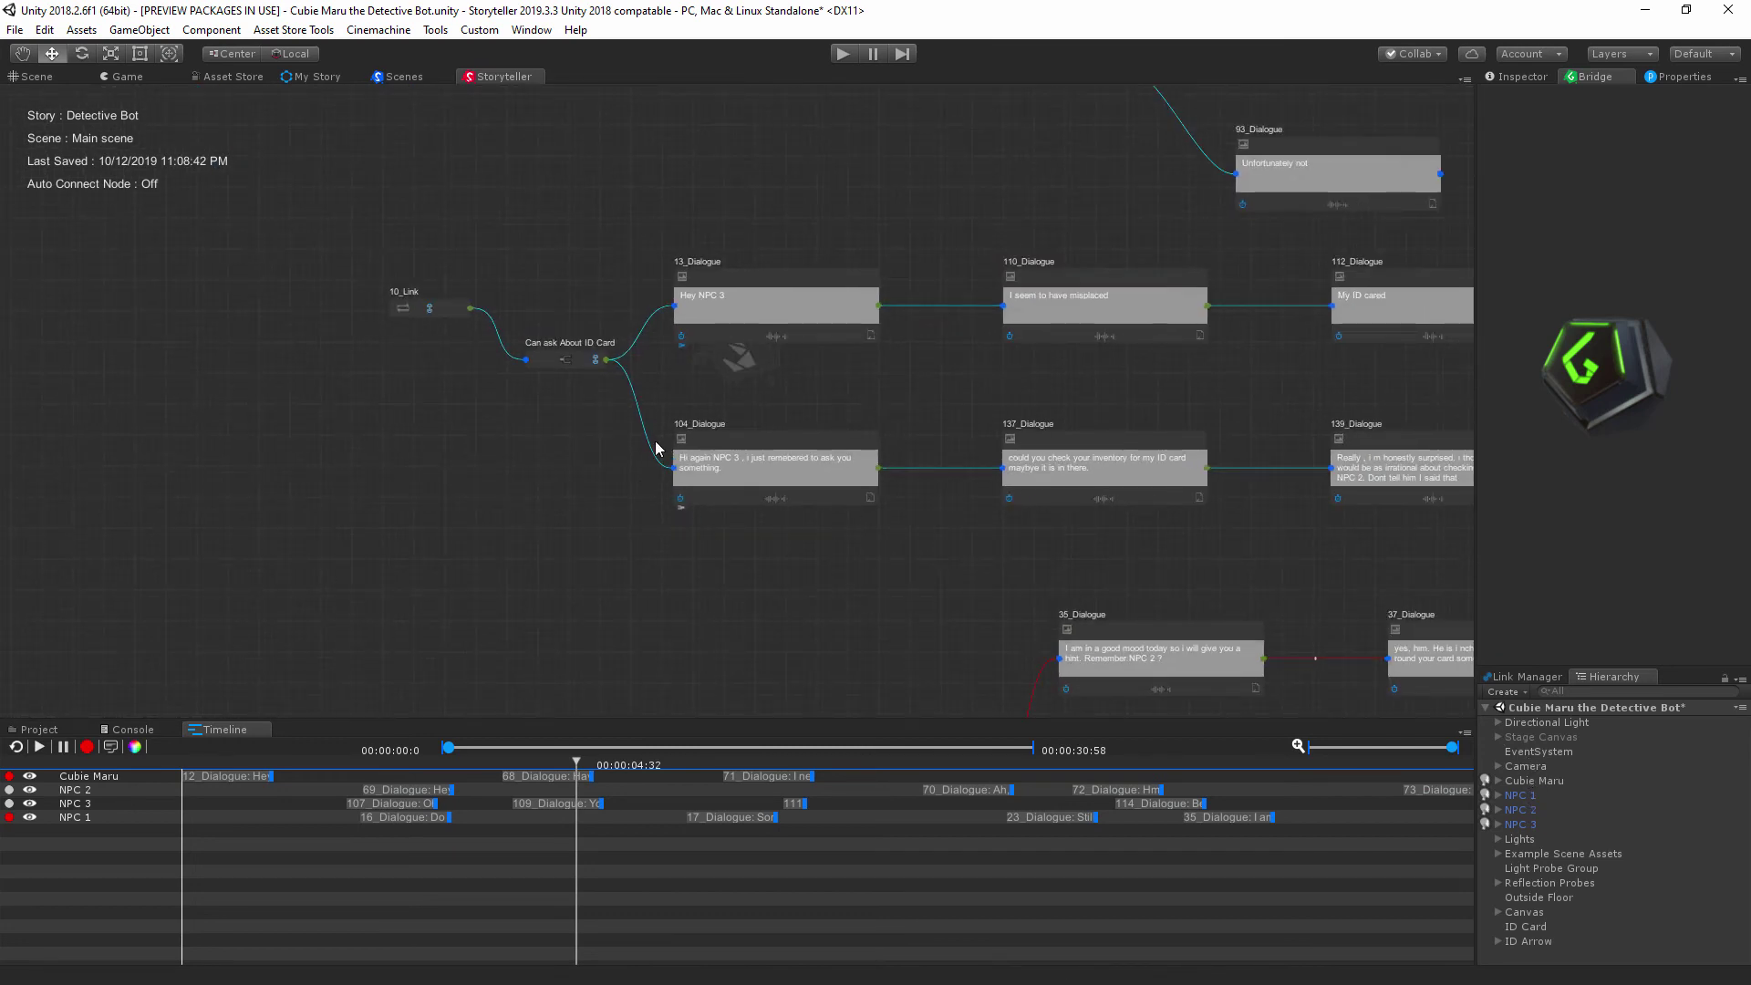
{"action": "scroll", "coordinate": [643, 420], "scroll_direction": "down", "scroll_amount": 3}
{"action": "middle_click_drag", "start_coordinate": [558, 507], "coordinate": [908, 324]}
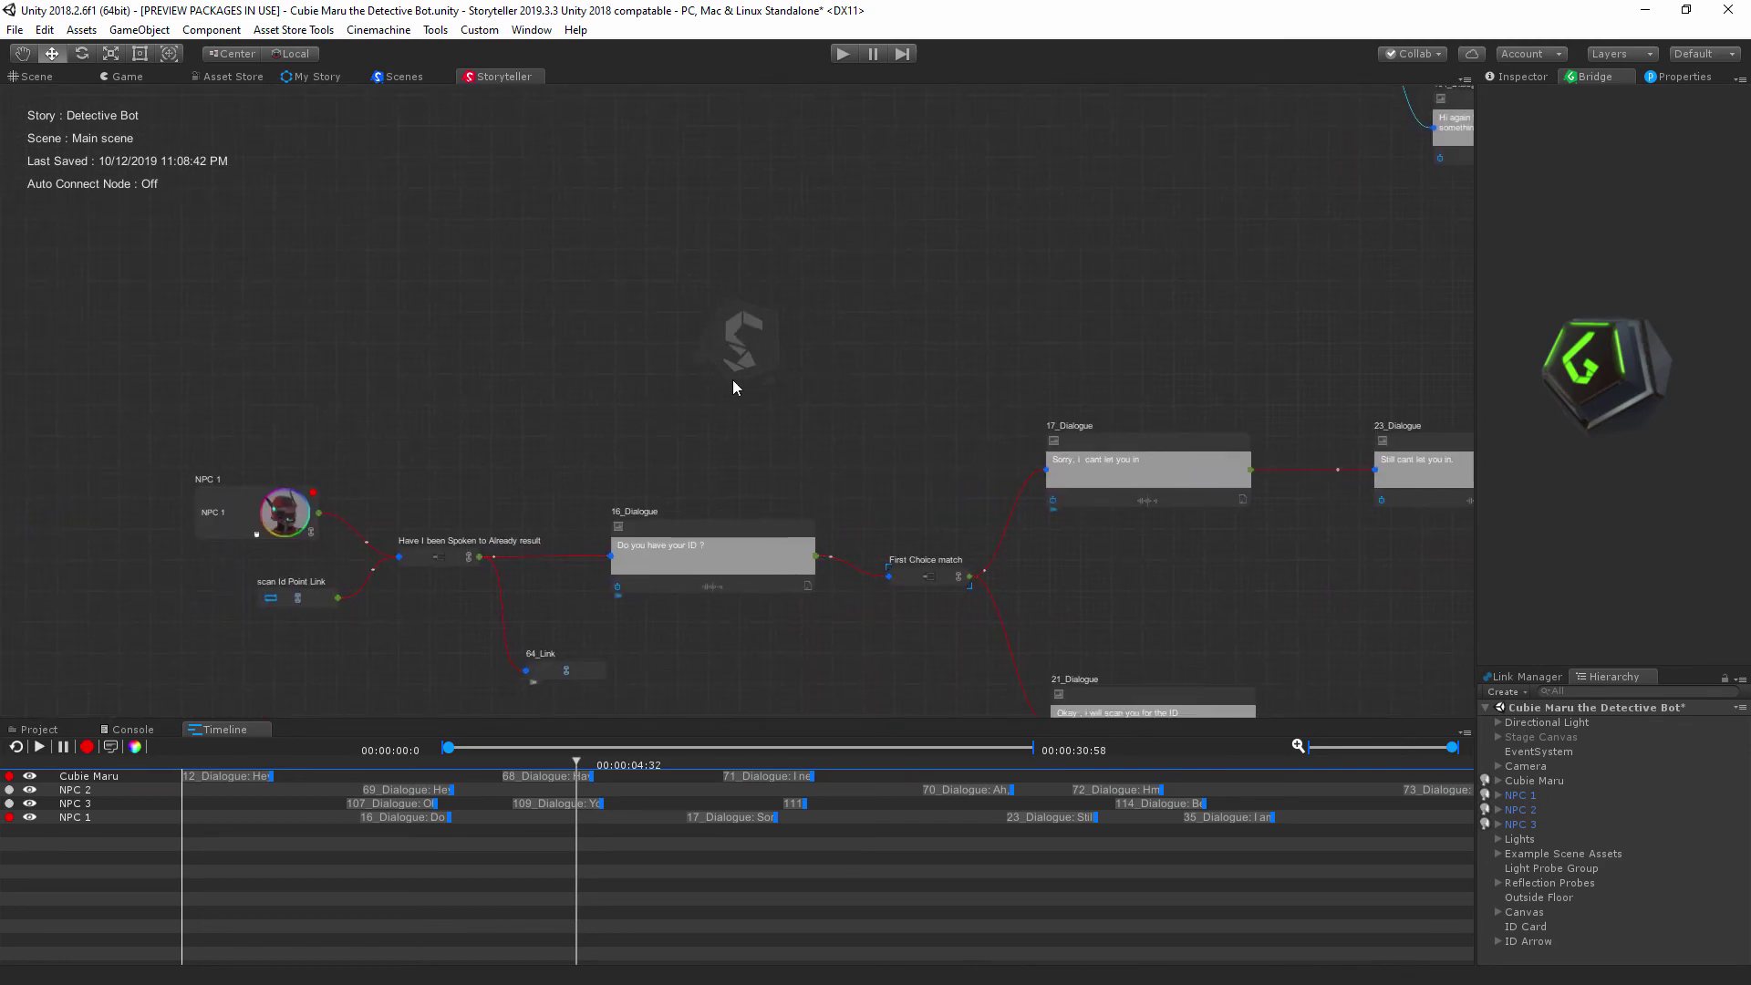
{"action": "middle_click_drag", "start_coordinate": [768, 402], "coordinate": [359, 325]}
{"action": "middle_click_drag", "start_coordinate": [1080, 425], "coordinate": [596, 494]}
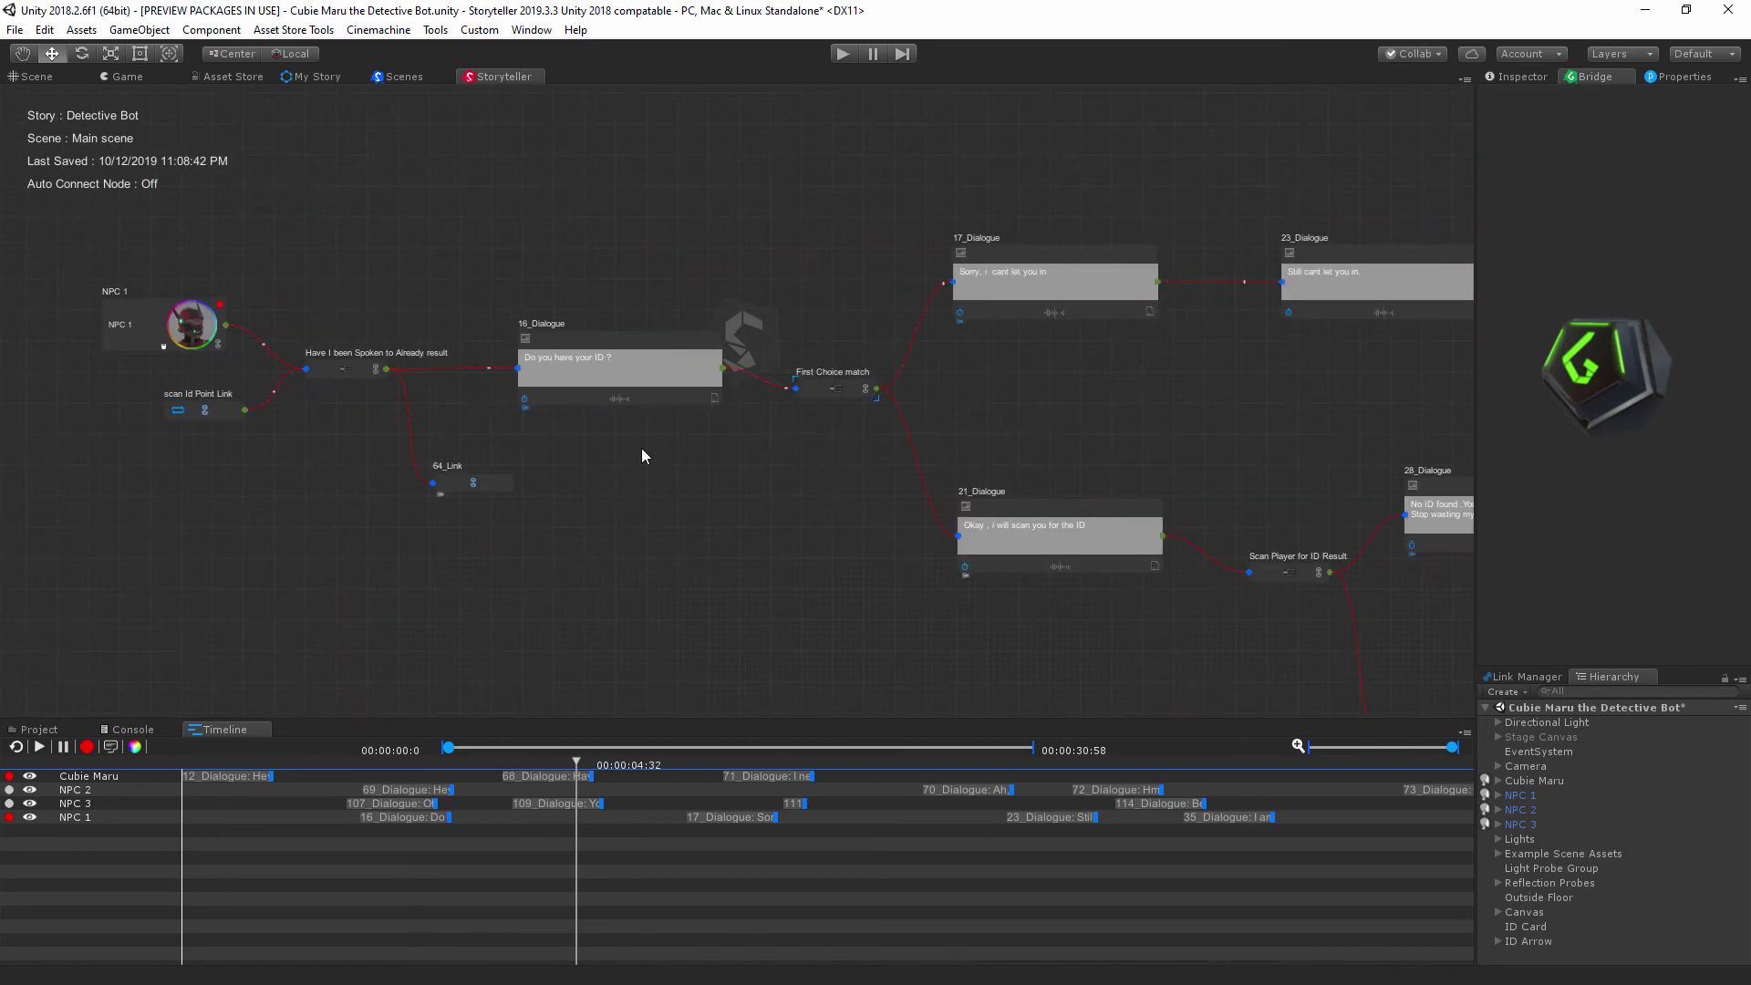
{"action": "middle_click_drag", "start_coordinate": [644, 507], "coordinate": [664, 505]}
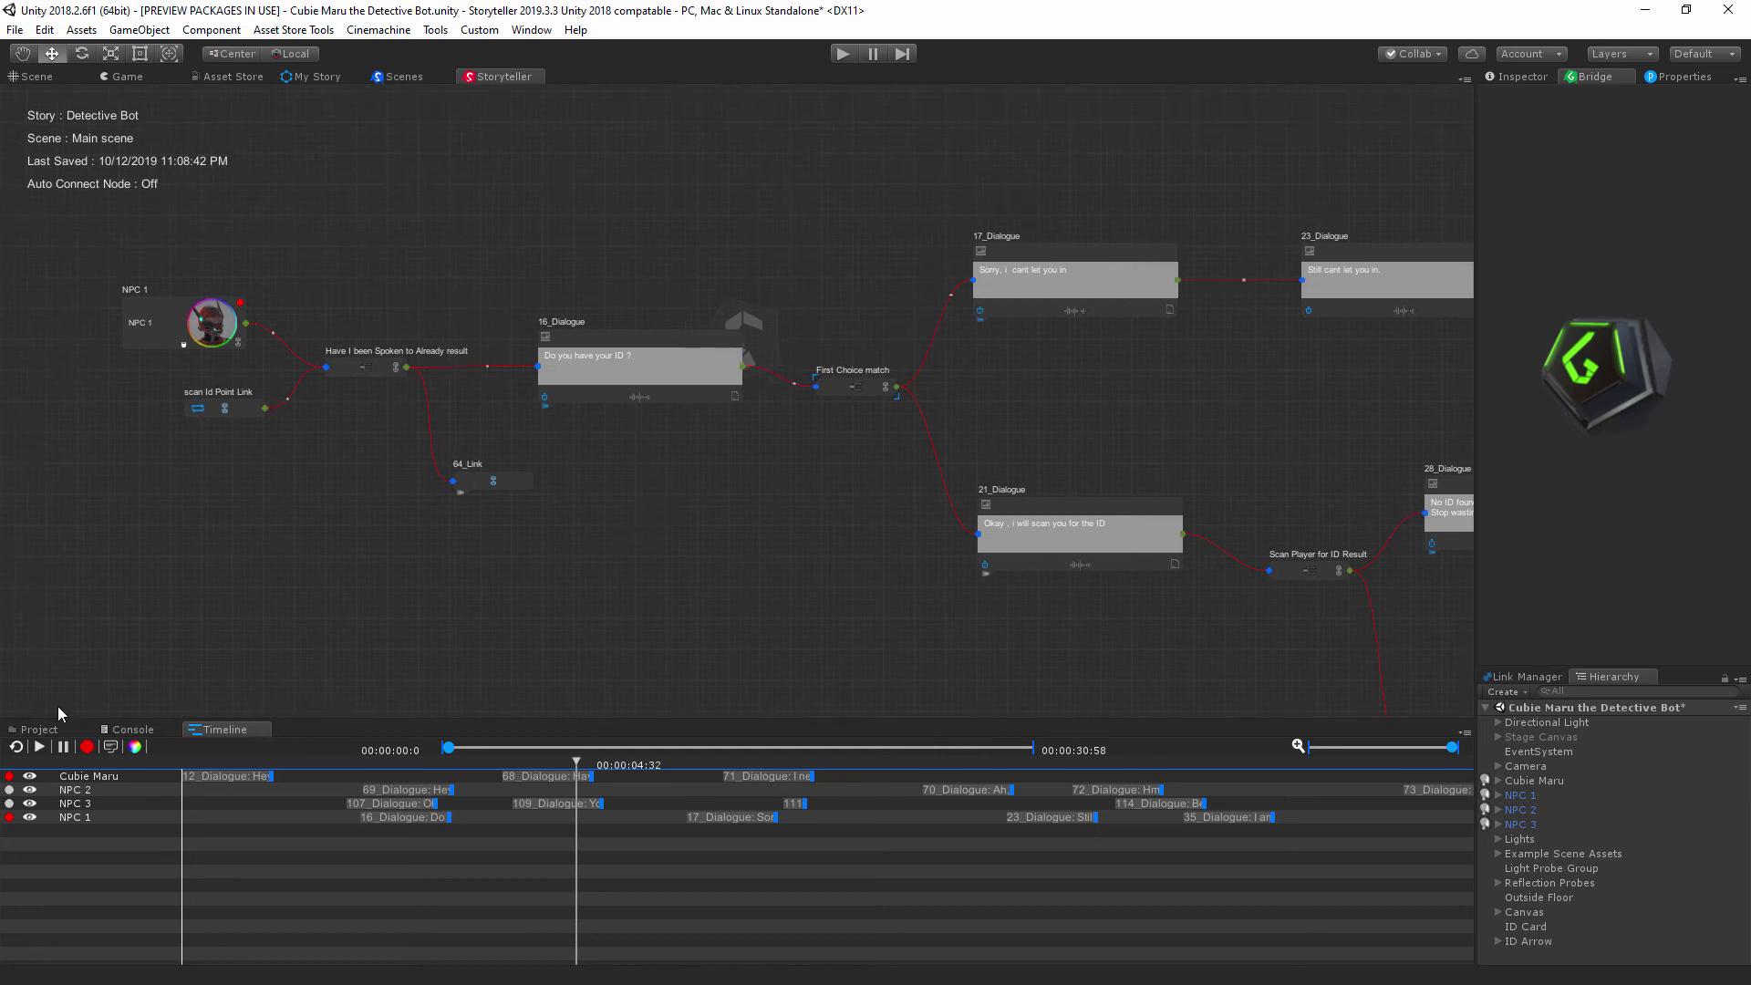
- Create a Game Bridge SceneData asset named New SceneData in the Assets folder
{"action": "left_click", "coordinate": [39, 729]}
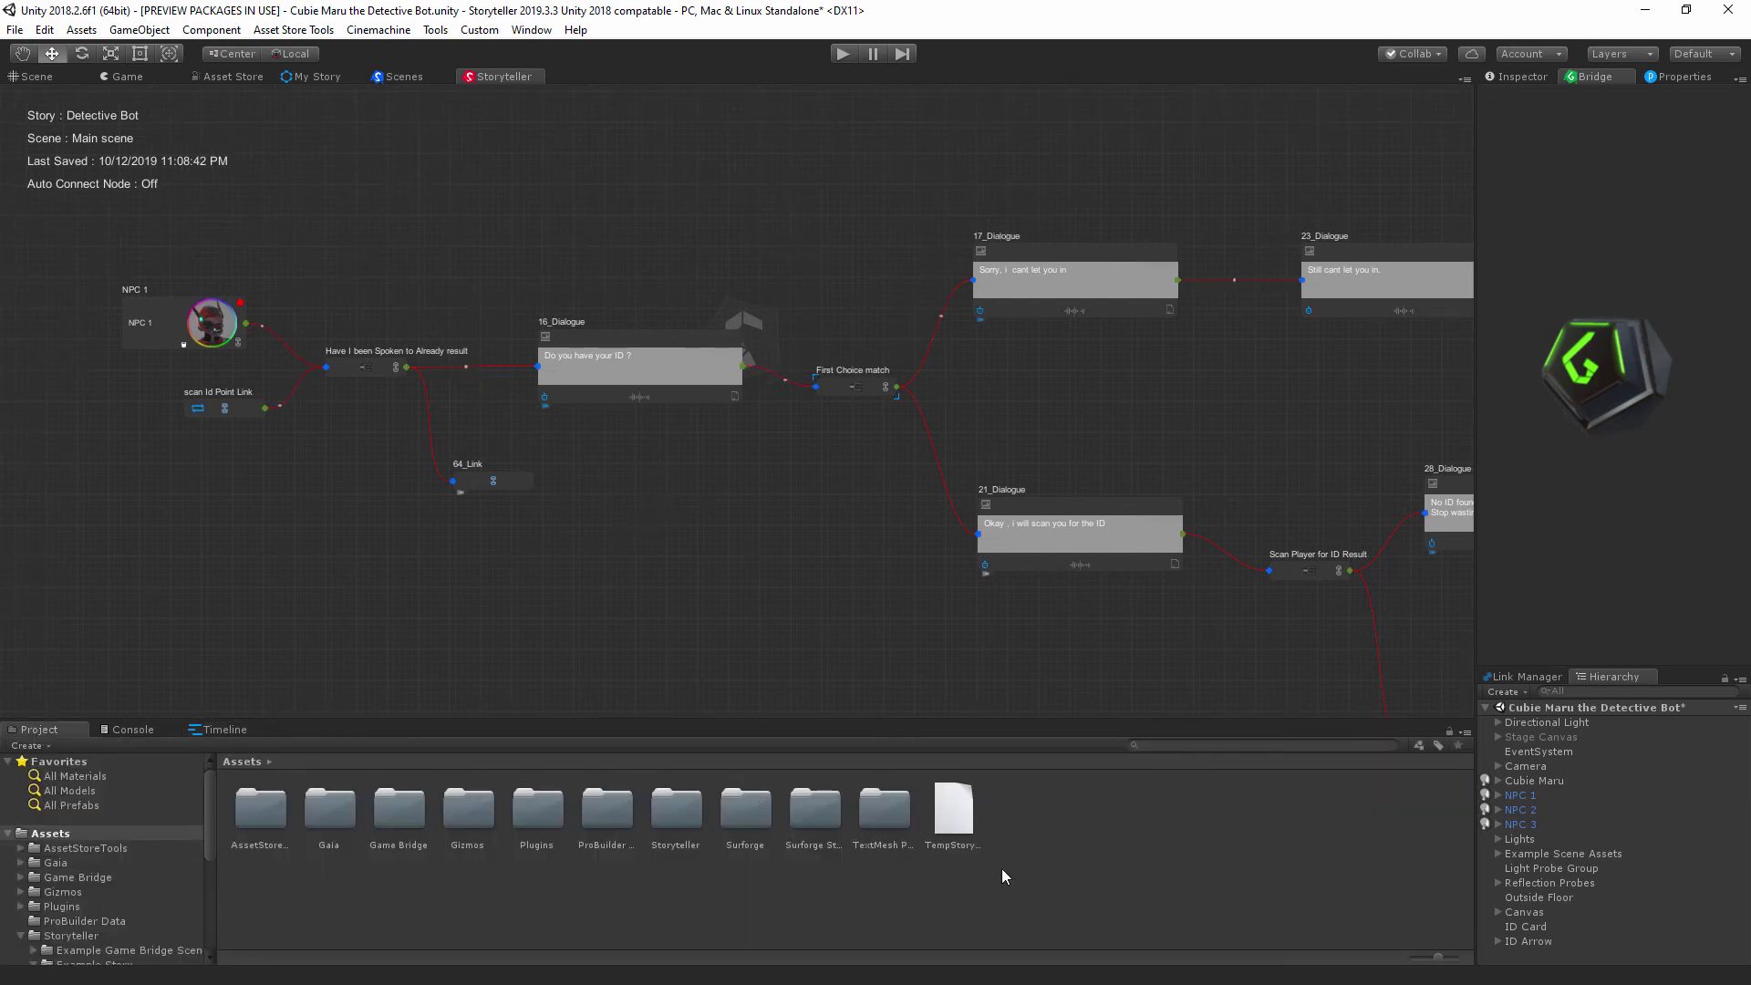
{"action": "right_click", "coordinate": [1135, 831]}
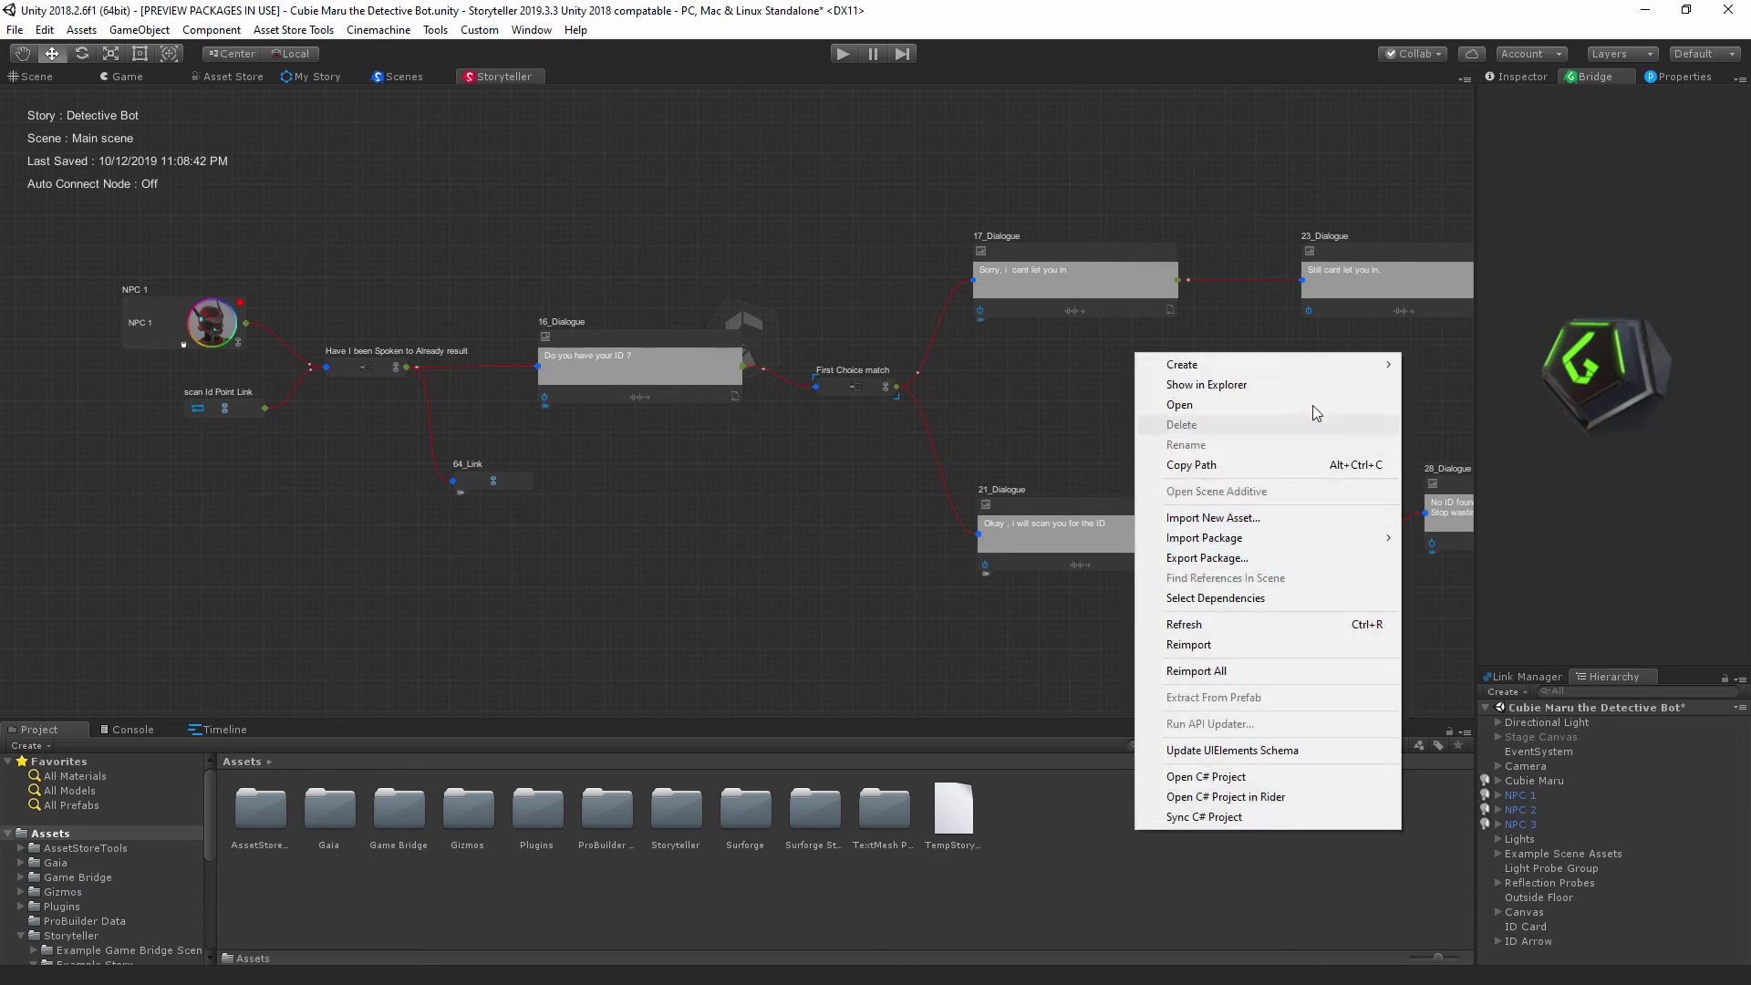
{"action": "mouse_move", "coordinate": [1341, 369]}
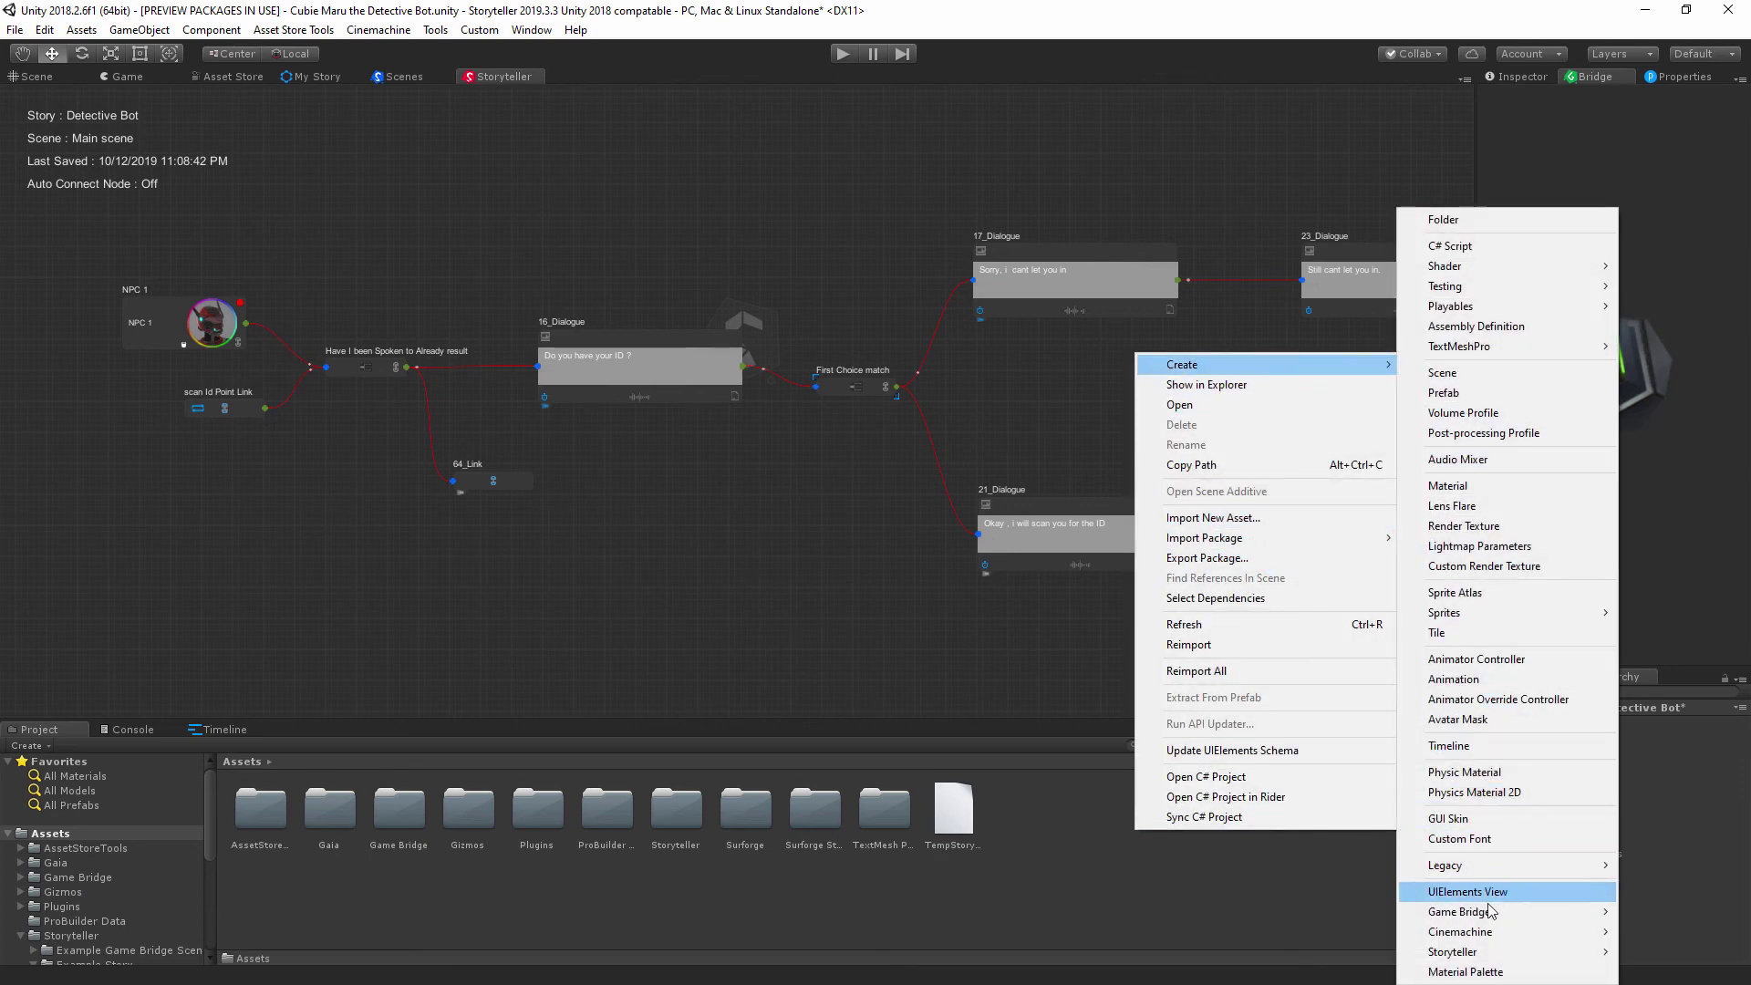
{"action": "mouse_move", "coordinate": [1478, 912]}
{"action": "left_click", "coordinate": [1678, 911]}
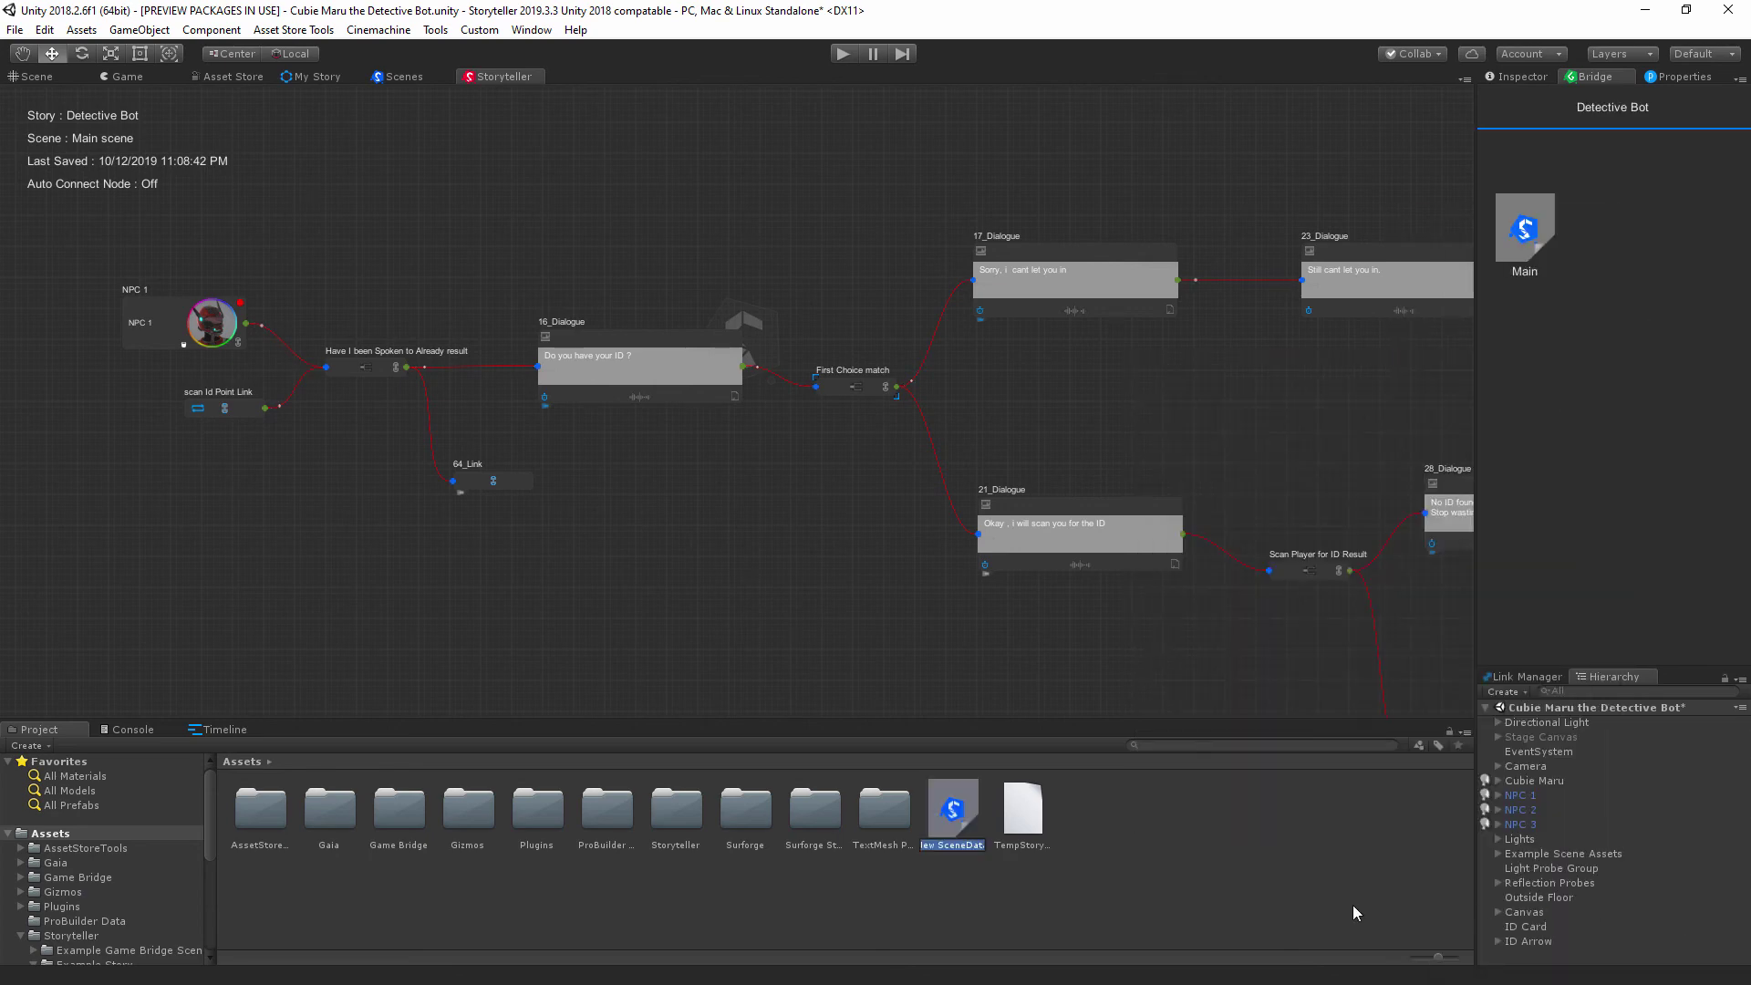
{"action": "key", "text": "Return"}
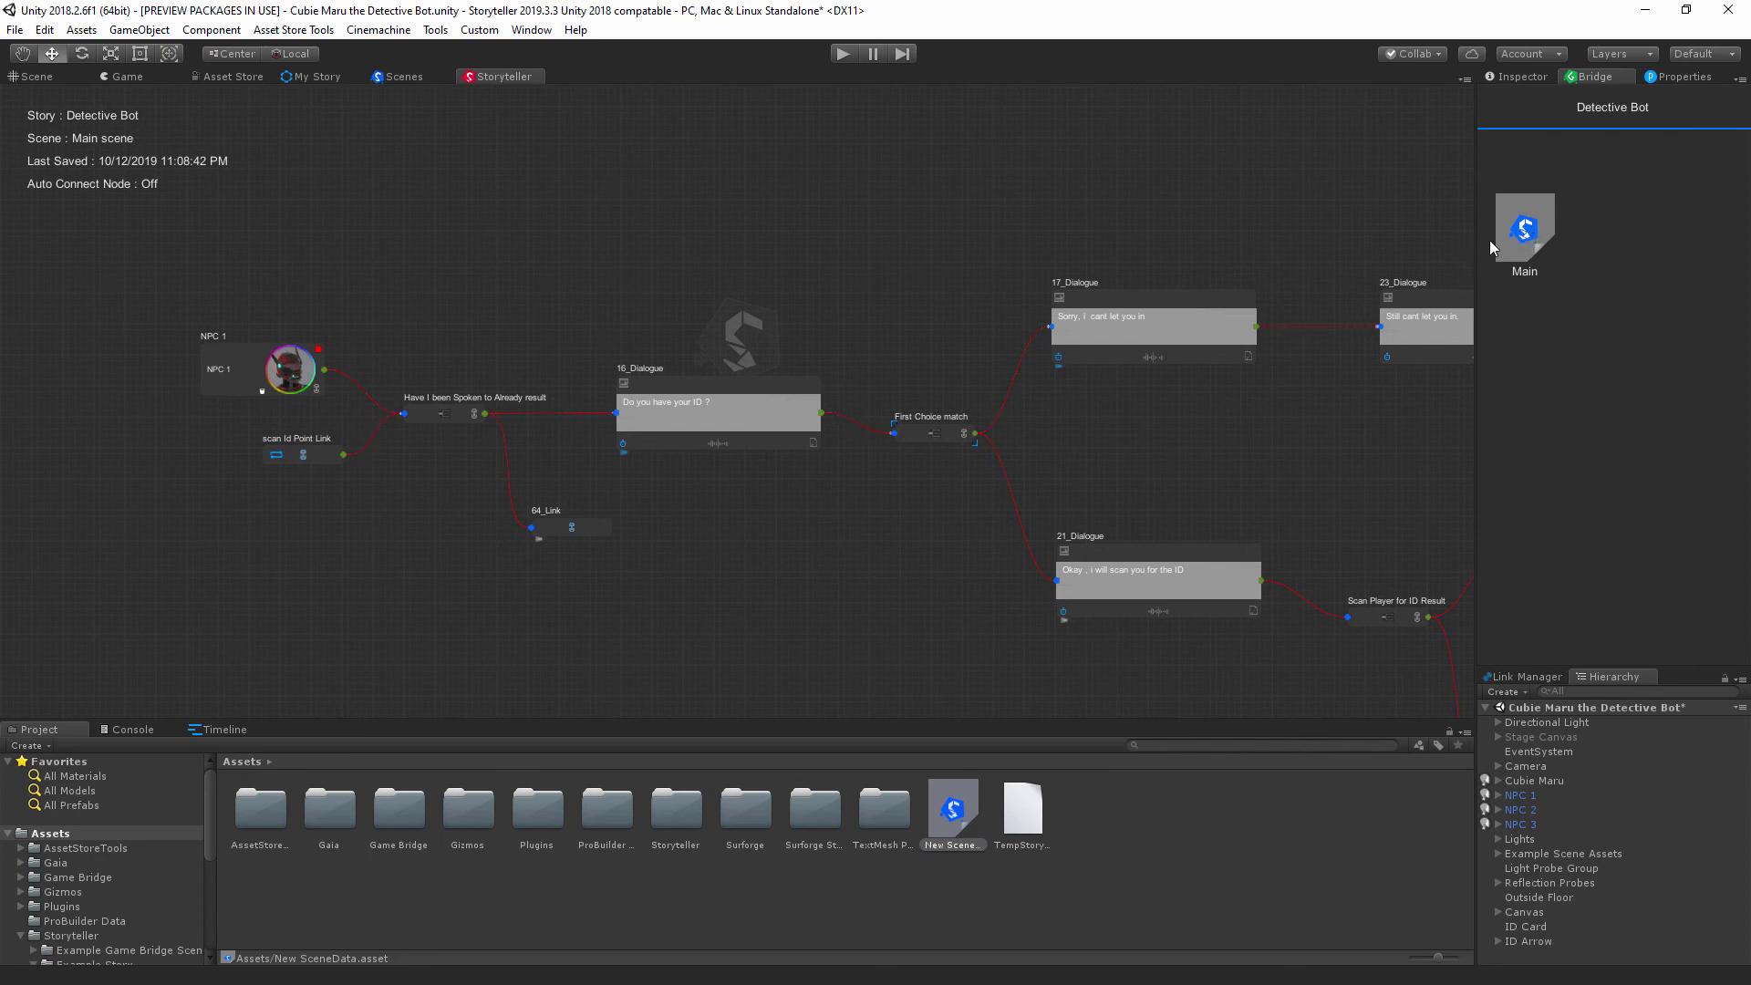
- Load New SceneData into Game Bridge and show the Main scene's push settings
{"action": "left_click_drag", "start_coordinate": [1481, 249], "coordinate": [1504, 251]}
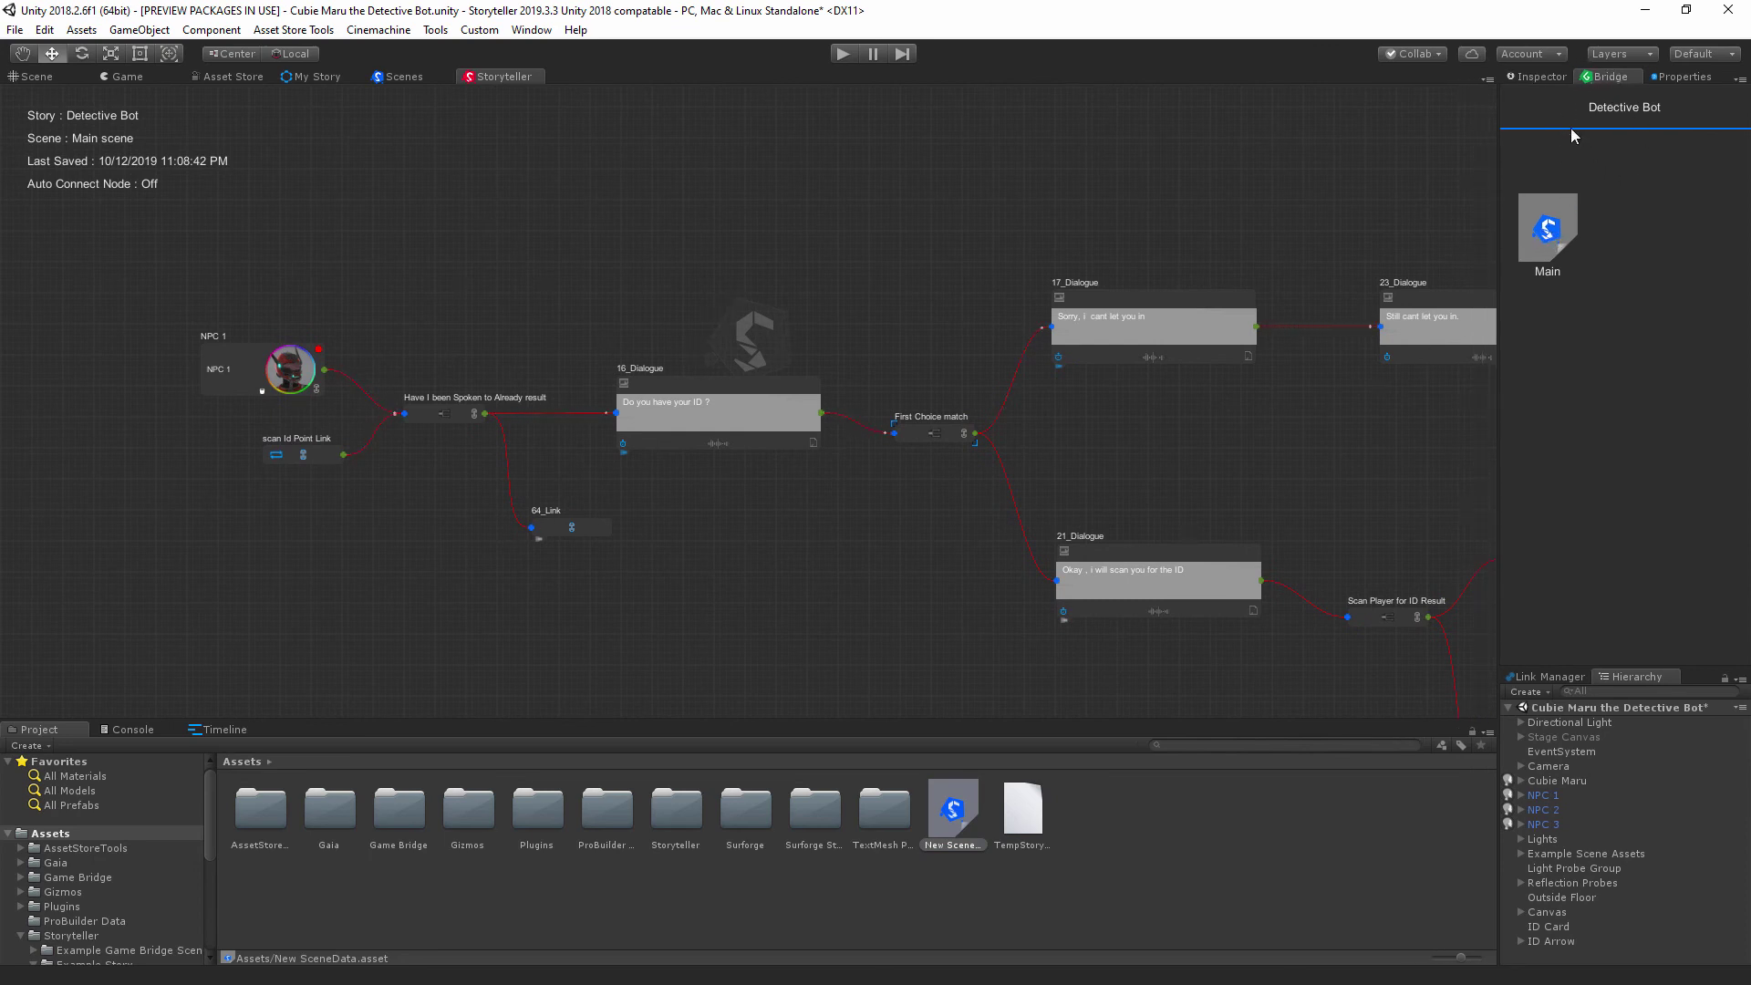
{"action": "left_click", "coordinate": [1112, 865]}
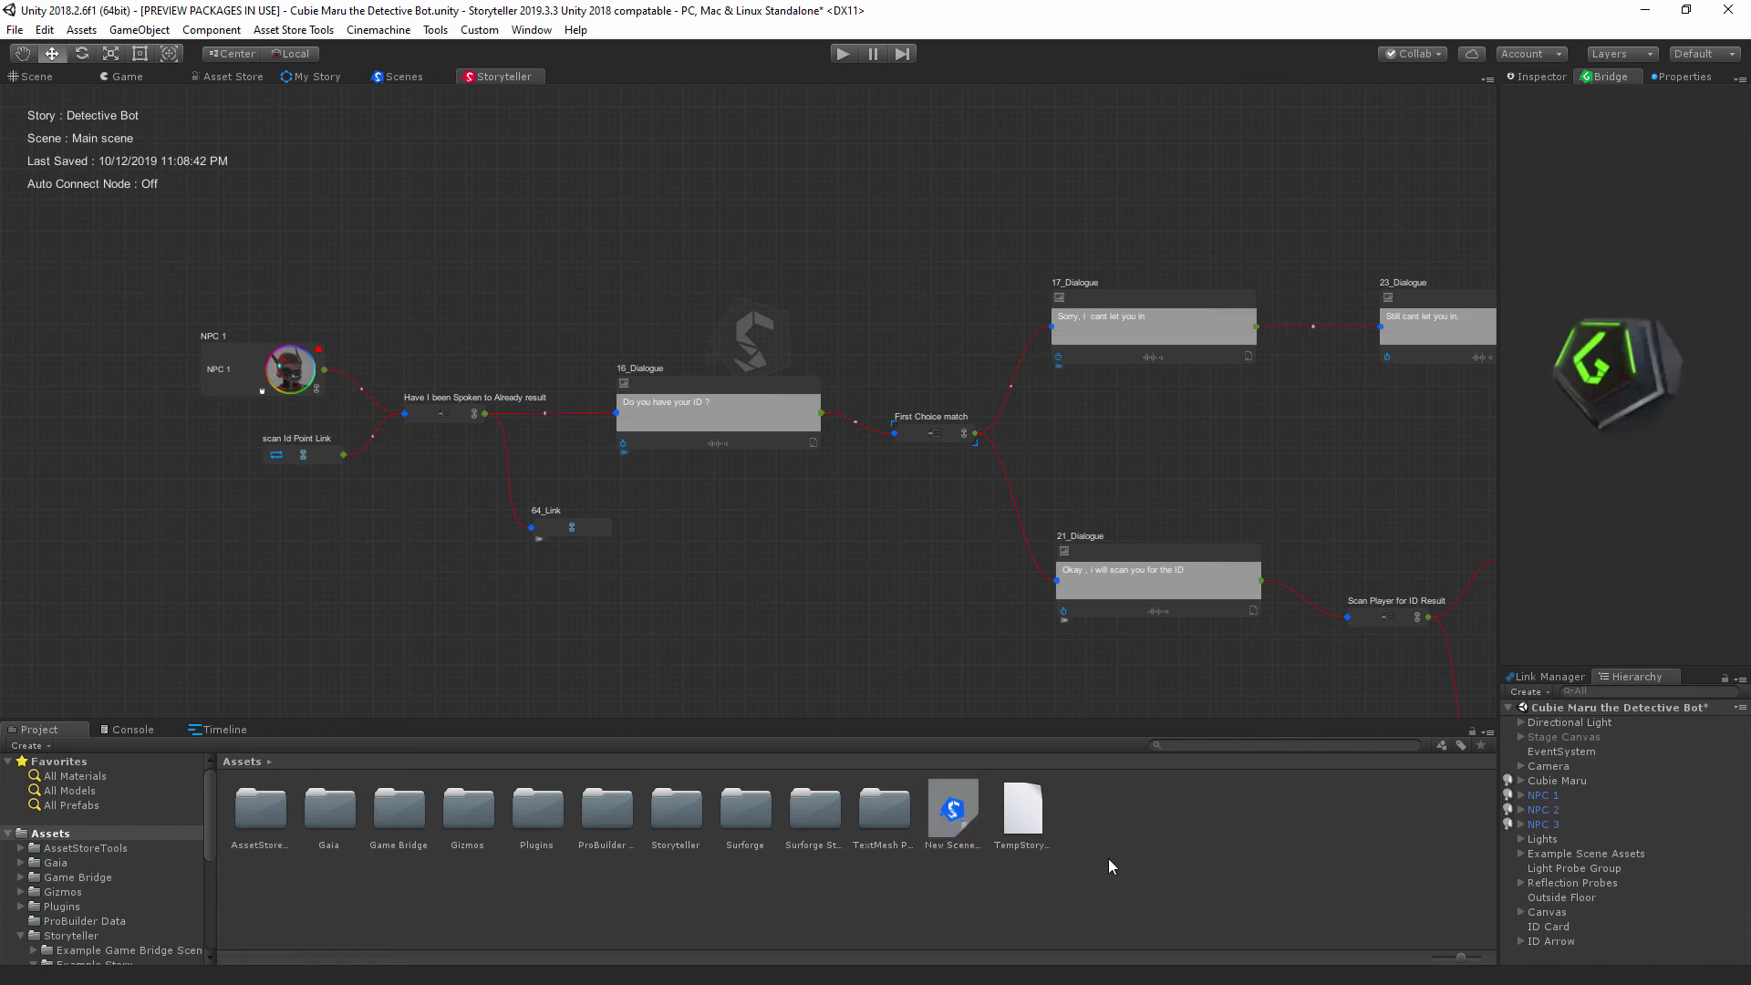
{"action": "left_click", "coordinate": [956, 813]}
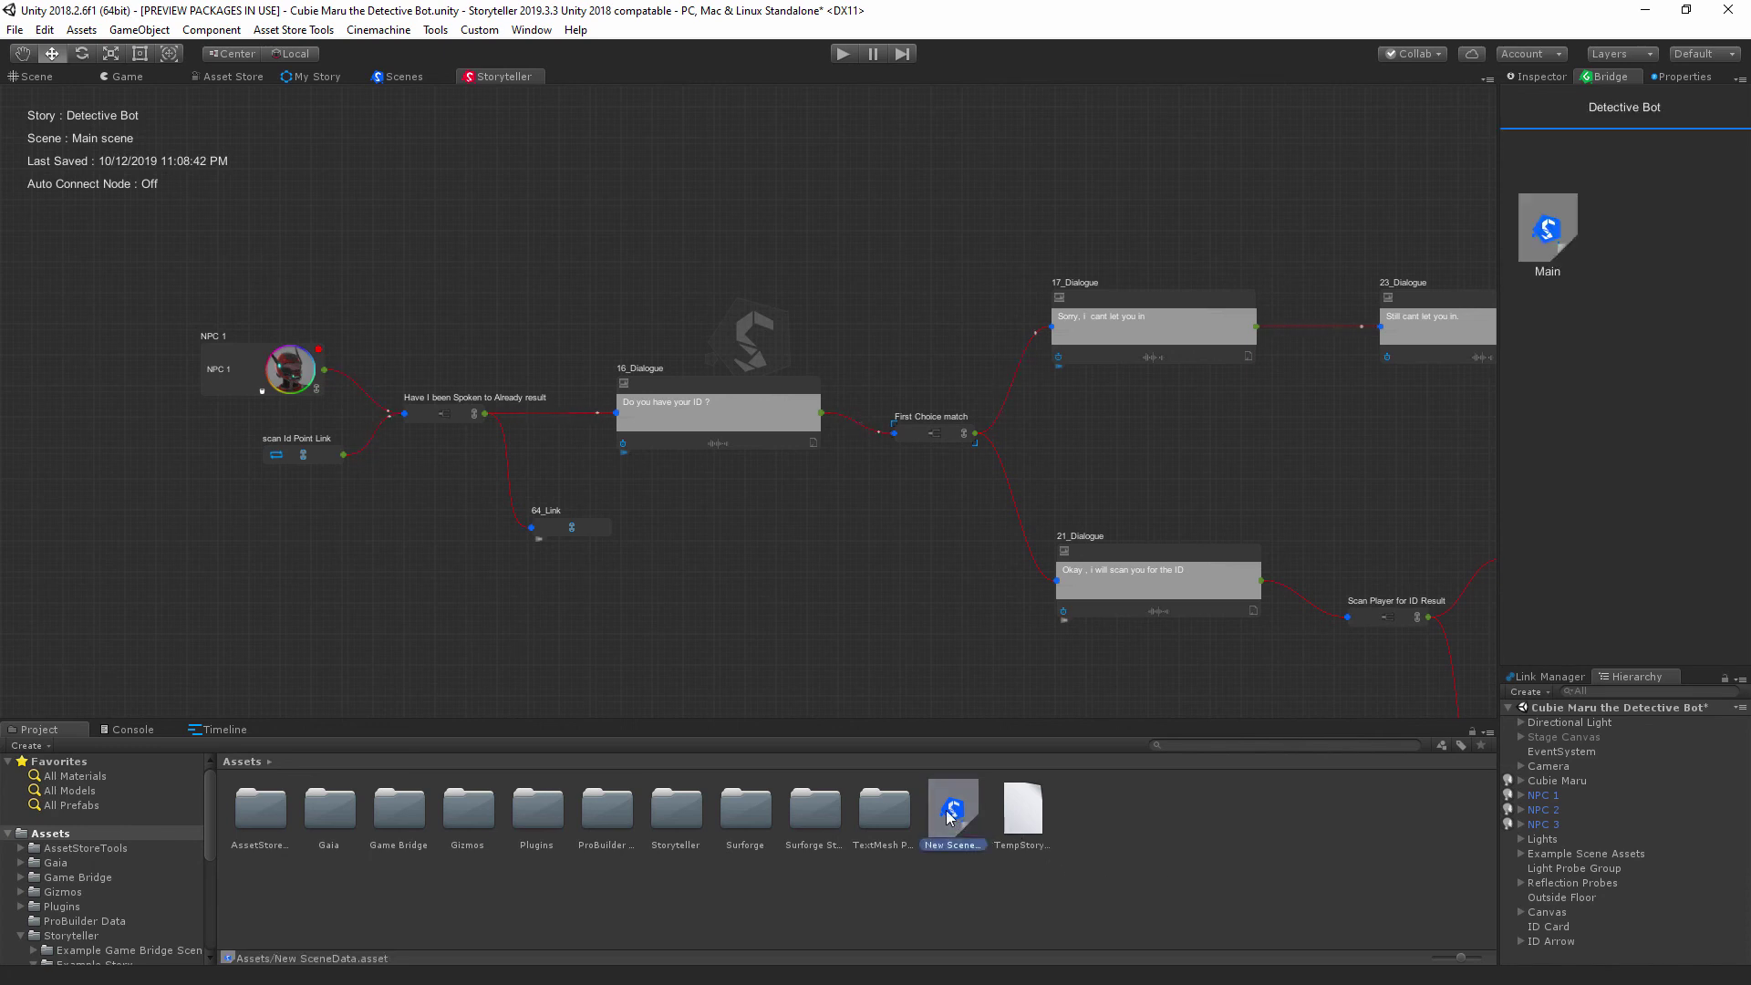
{"action": "left_click", "coordinate": [1546, 228]}
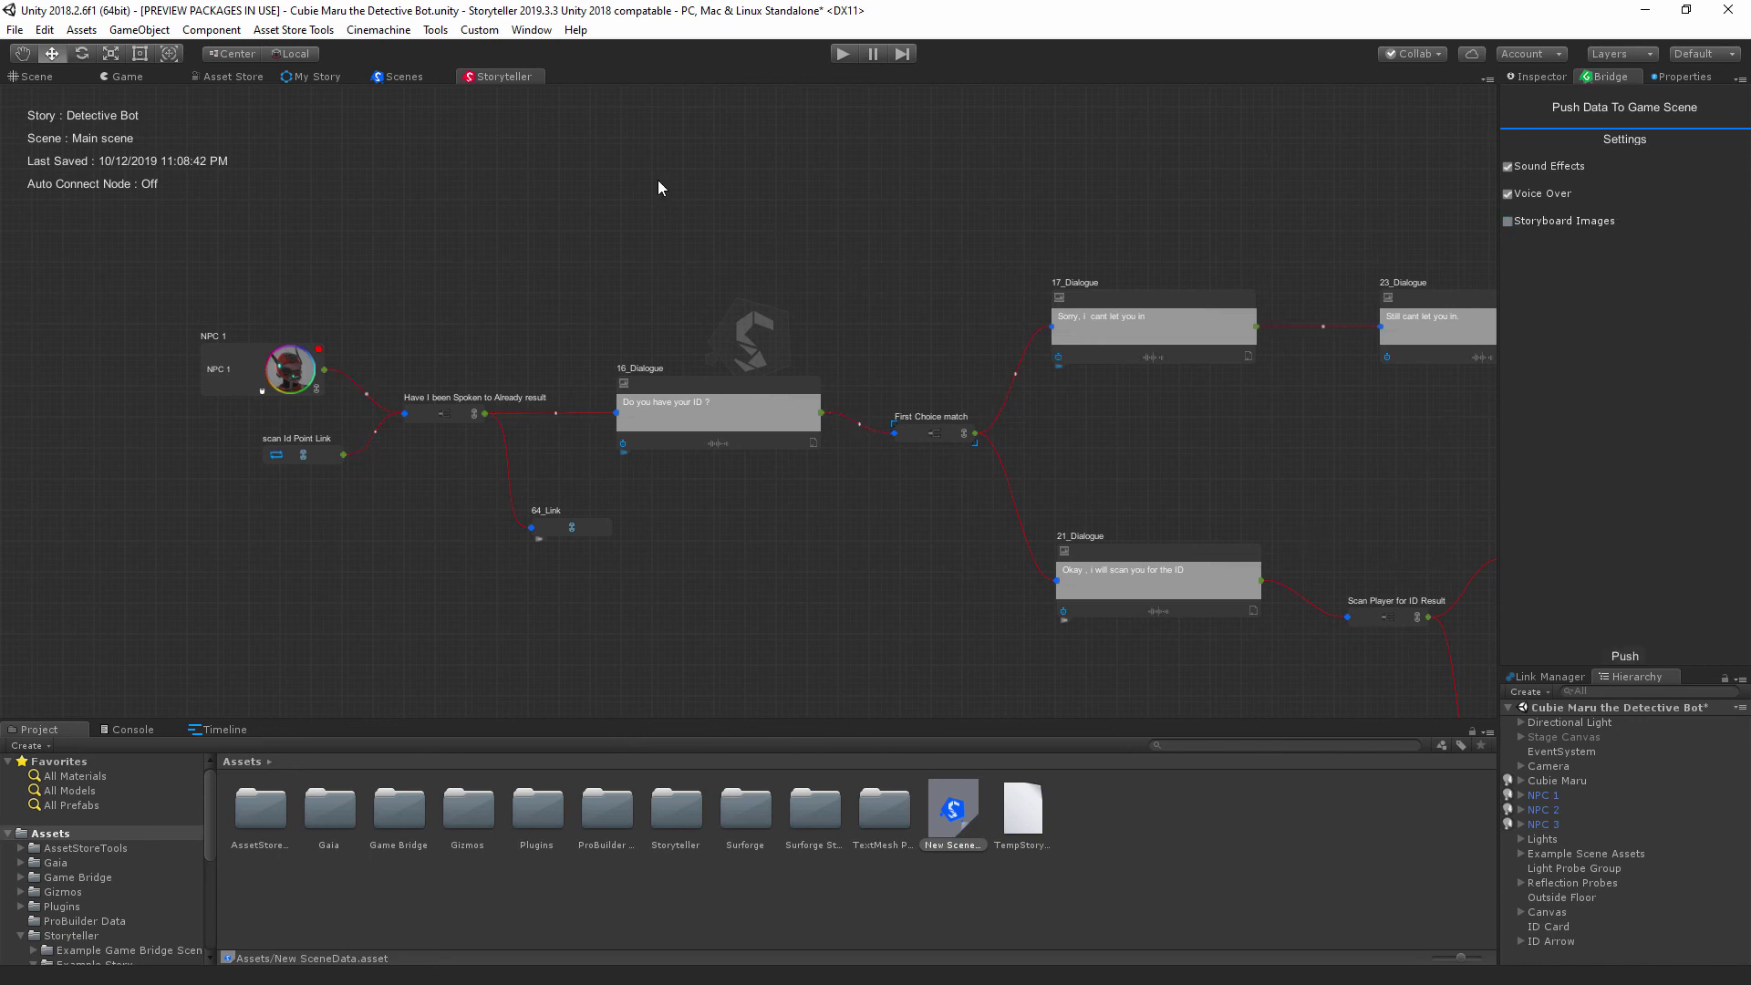
- Check the Game view and look around the bedroom in the Scene view
{"action": "middle_click_drag", "start_coordinate": [695, 215], "coordinate": [581, 164]}
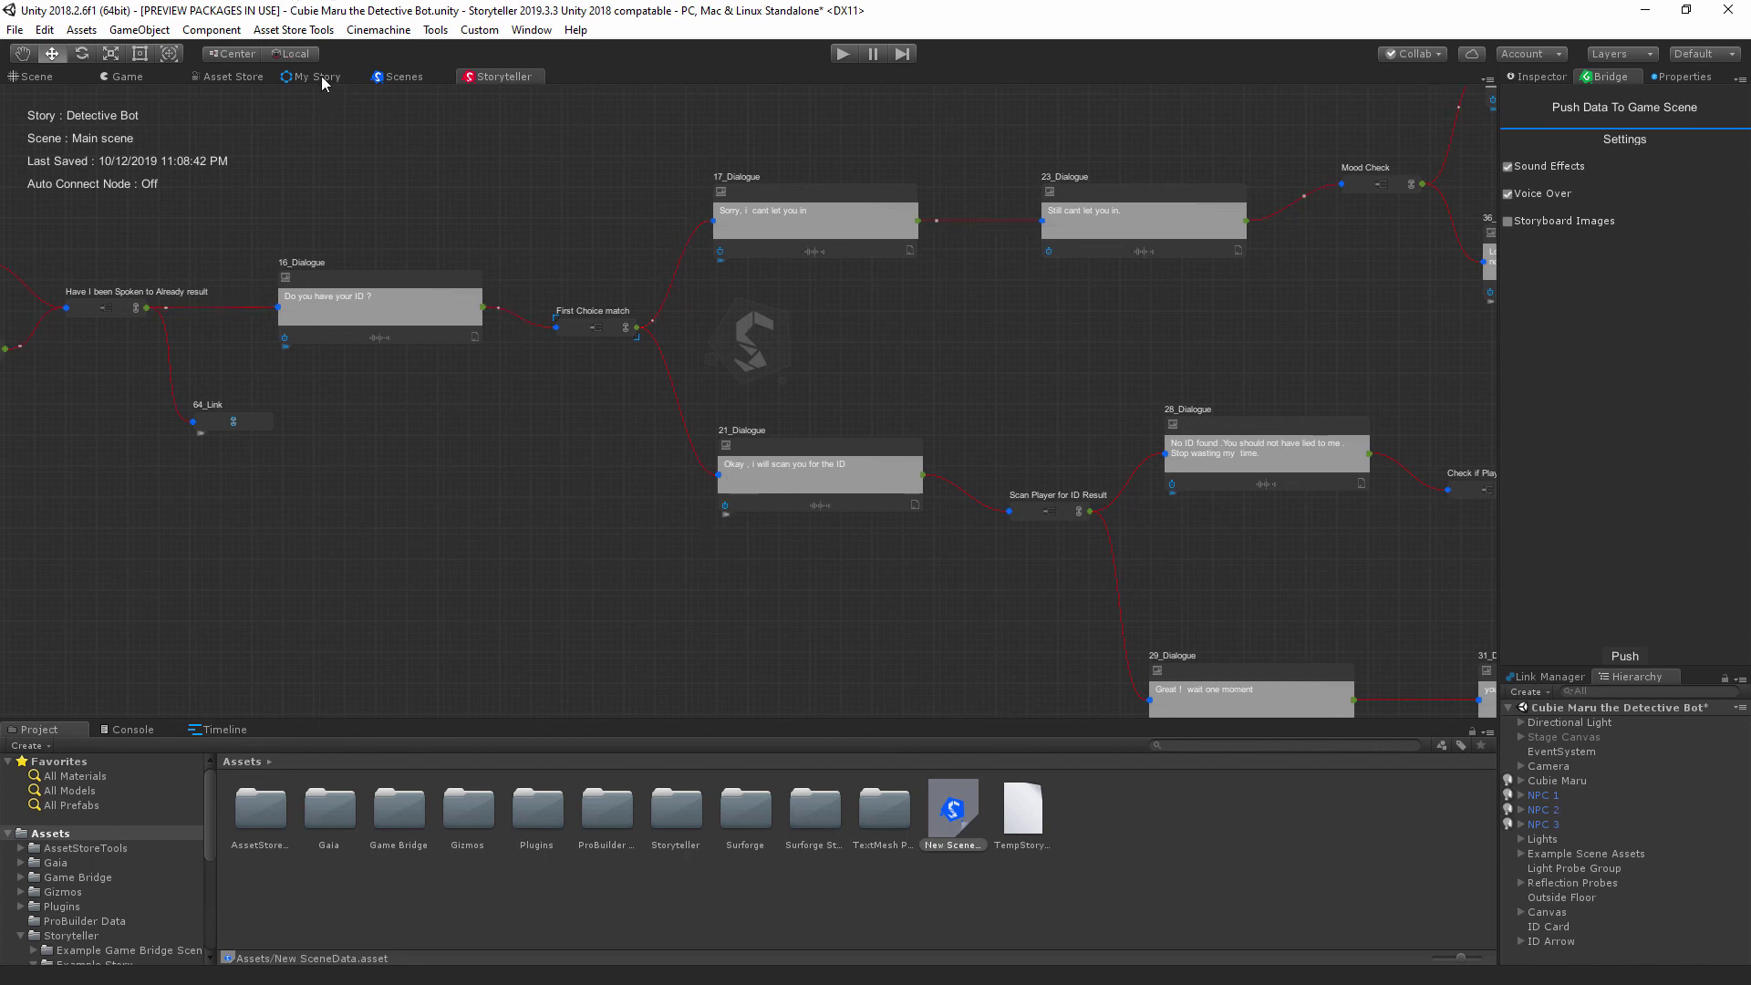
{"action": "left_click", "coordinate": [123, 77]}
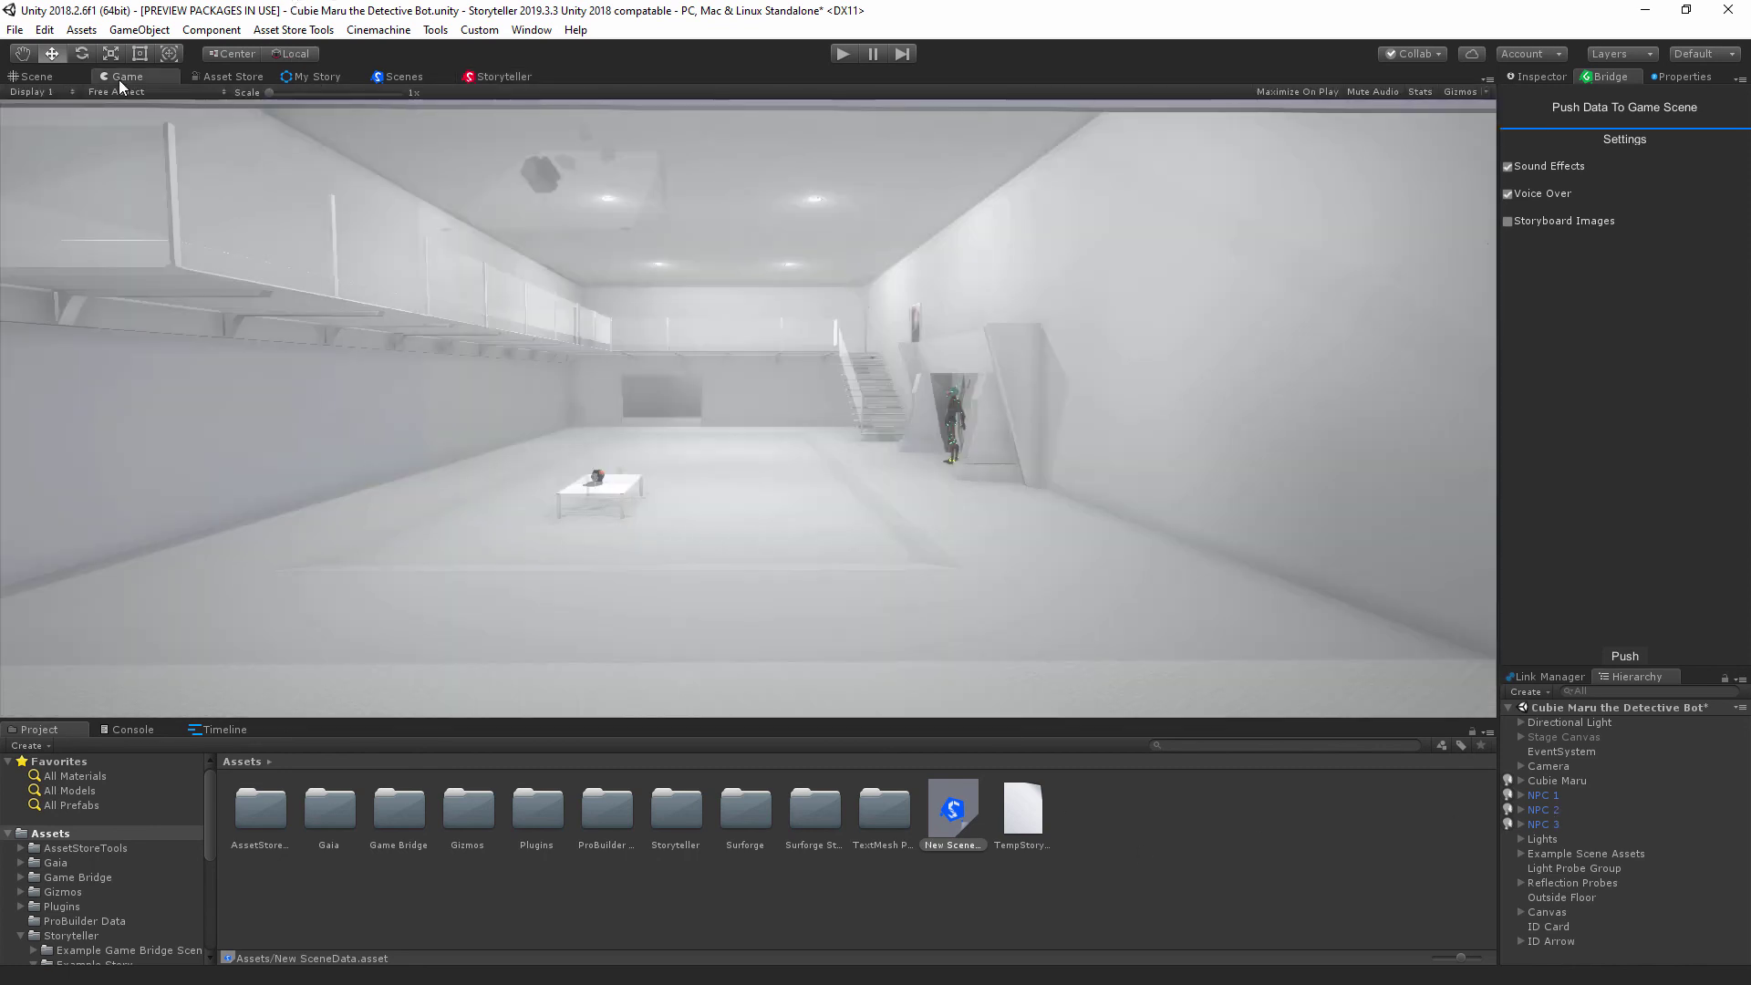
{"action": "left_click", "coordinate": [36, 76]}
{"action": "right_click_drag", "start_coordinate": [1115, 410], "coordinate": [978, 414]}
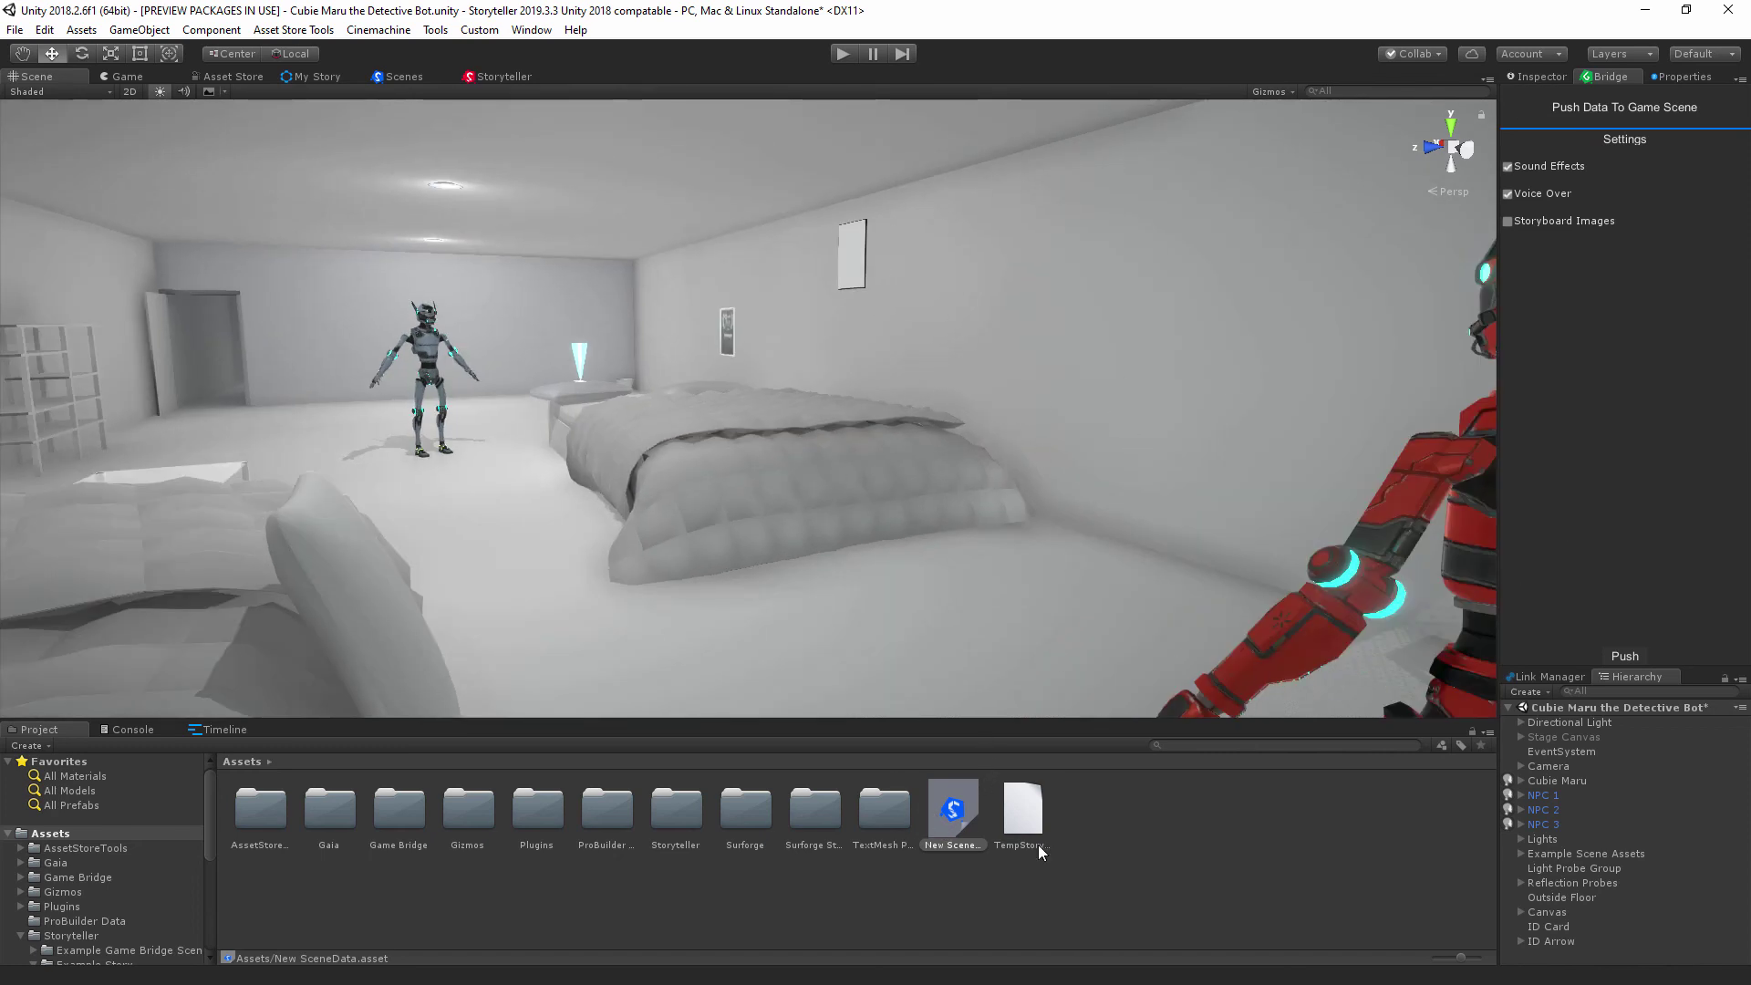
- Delete the New SceneData asset from Assets and return to the Storyteller graph
{"action": "left_click", "coordinate": [950, 839]}
{"action": "key", "text": "Delete"}
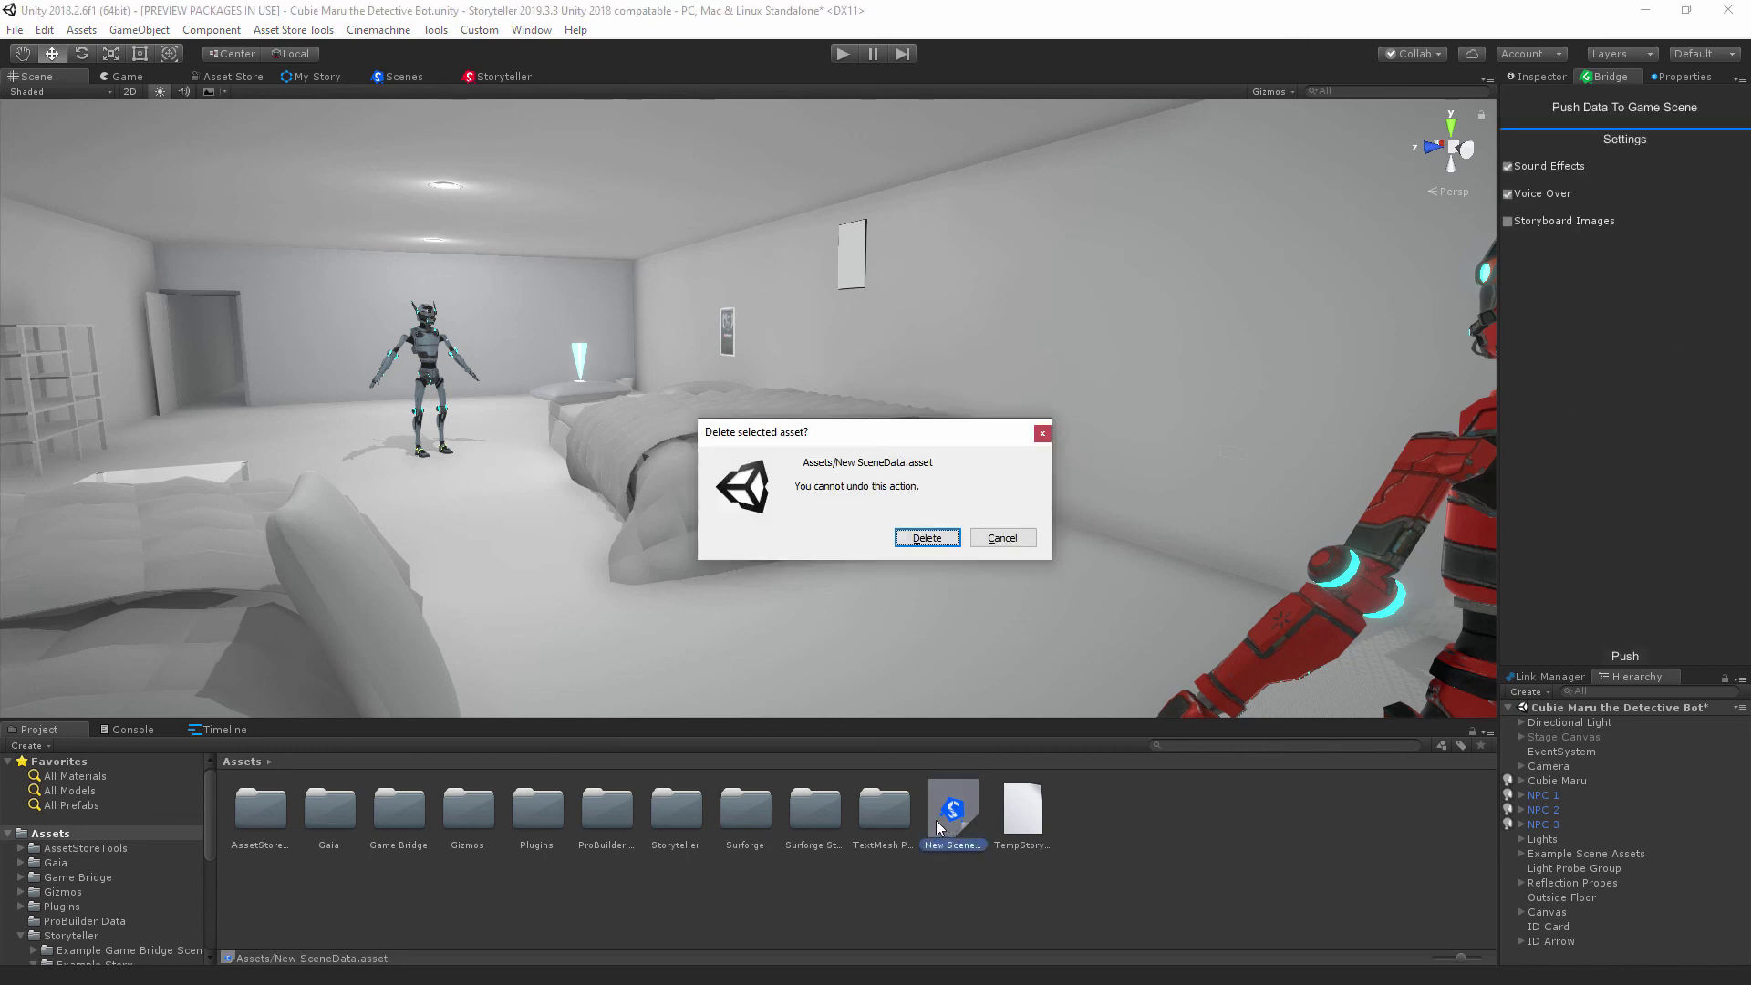
{"action": "left_click", "coordinate": [925, 542]}
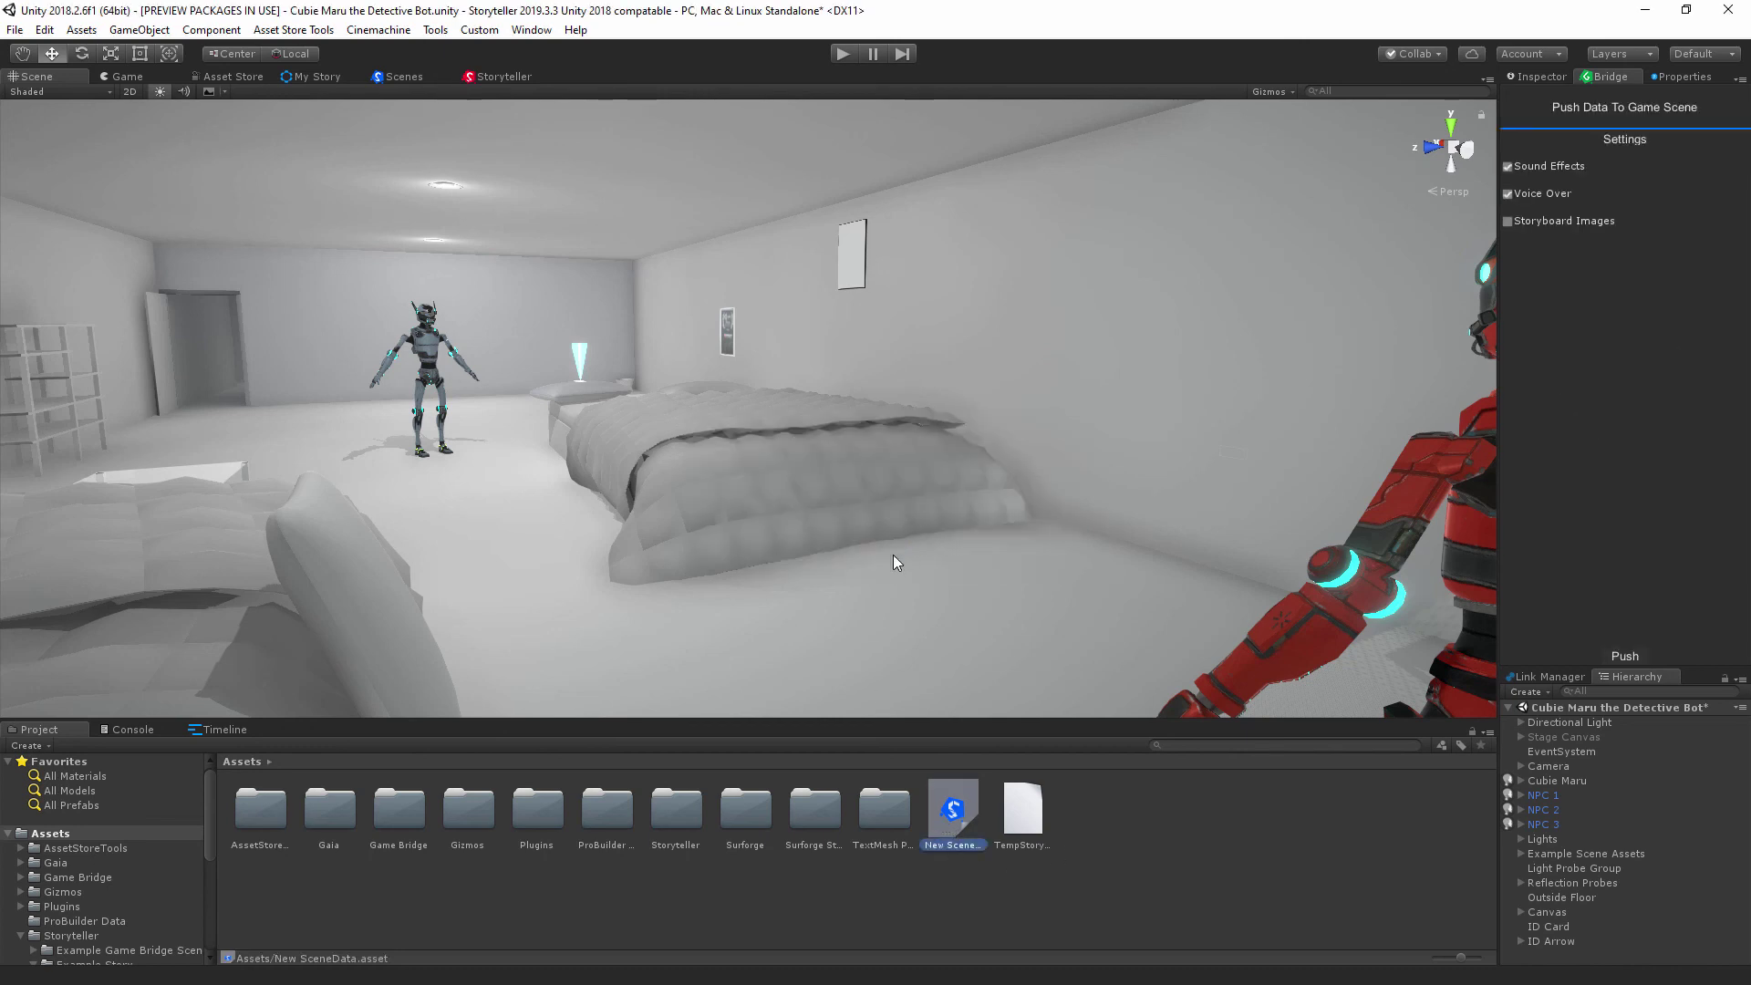
{"action": "left_click", "coordinate": [492, 76]}
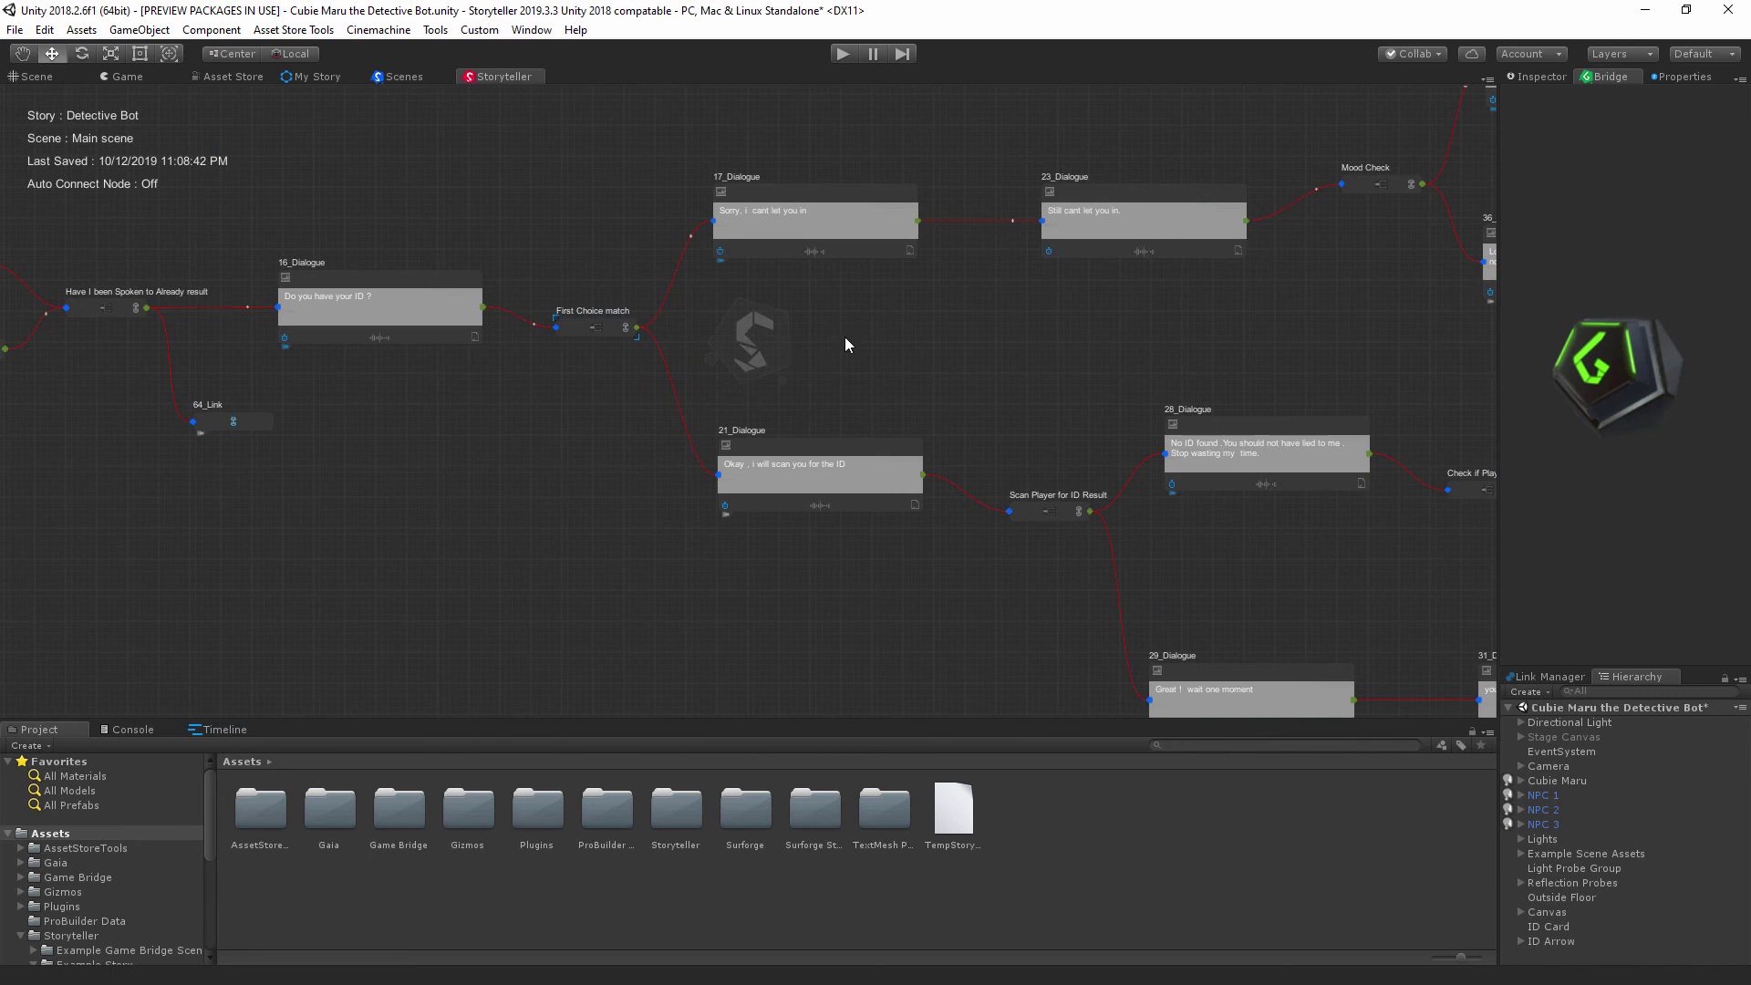
- Show the Timeline with its Cubie Maru and NPC tracks beside the Link Manager
{"action": "left_click", "coordinate": [219, 729]}
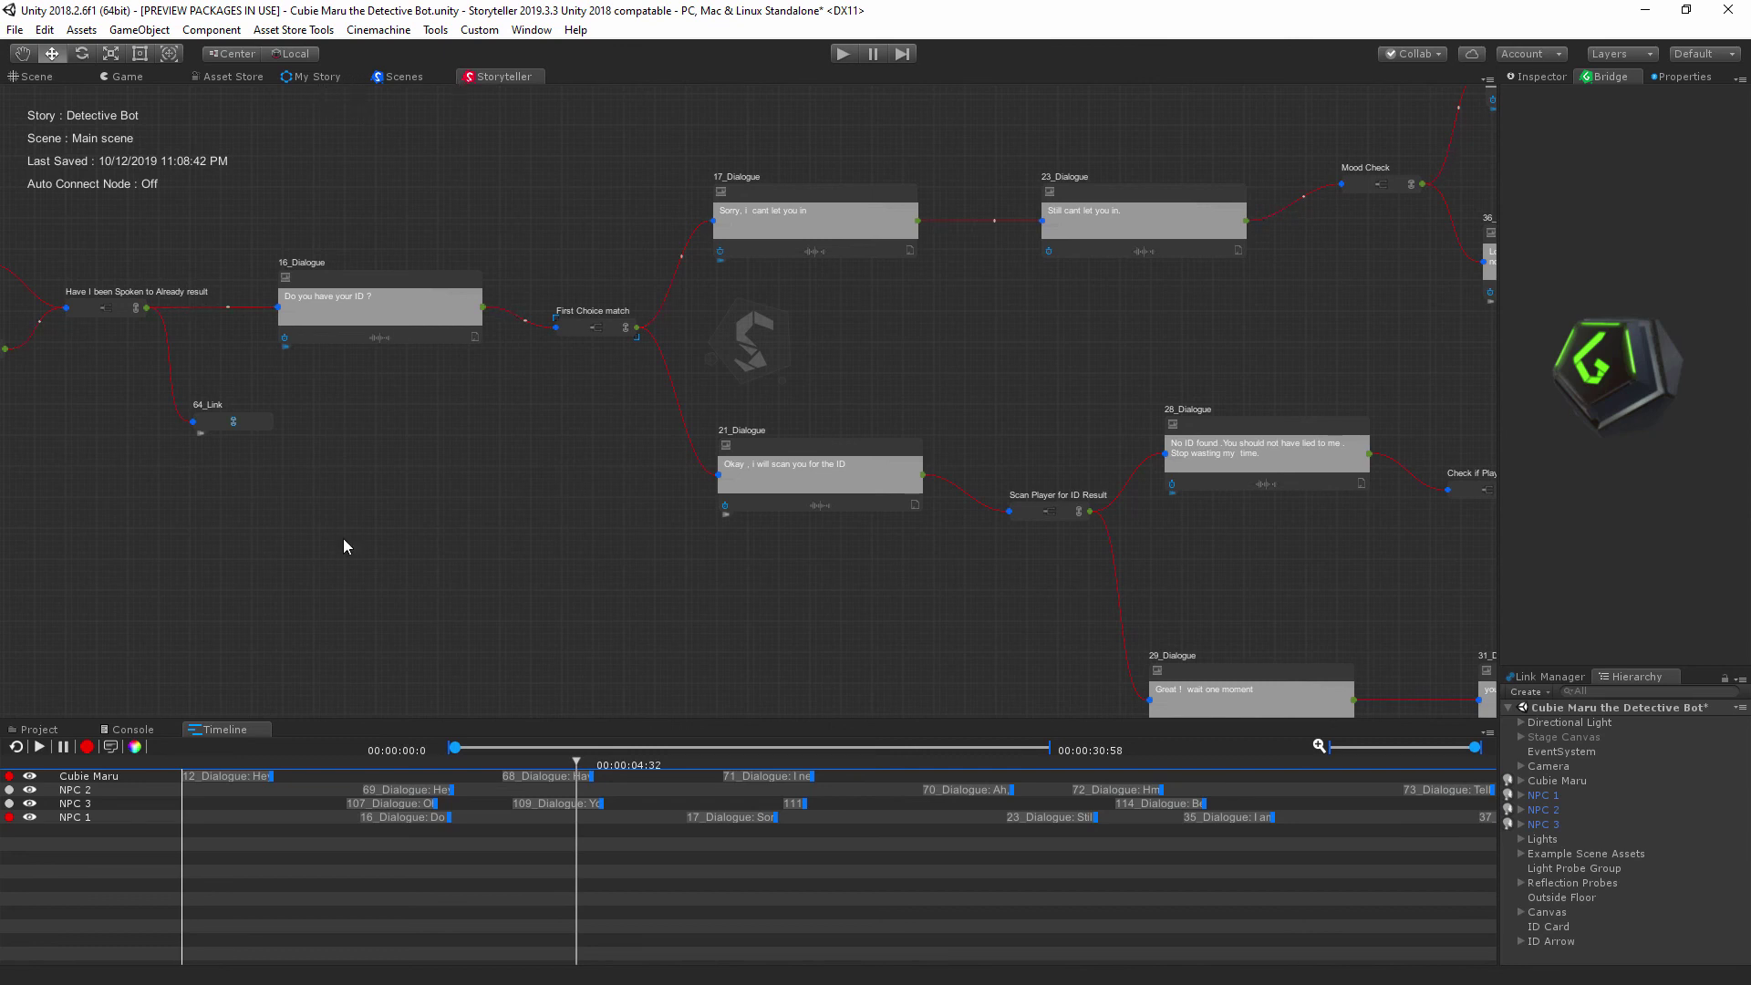
{"action": "left_click", "coordinate": [1548, 679]}
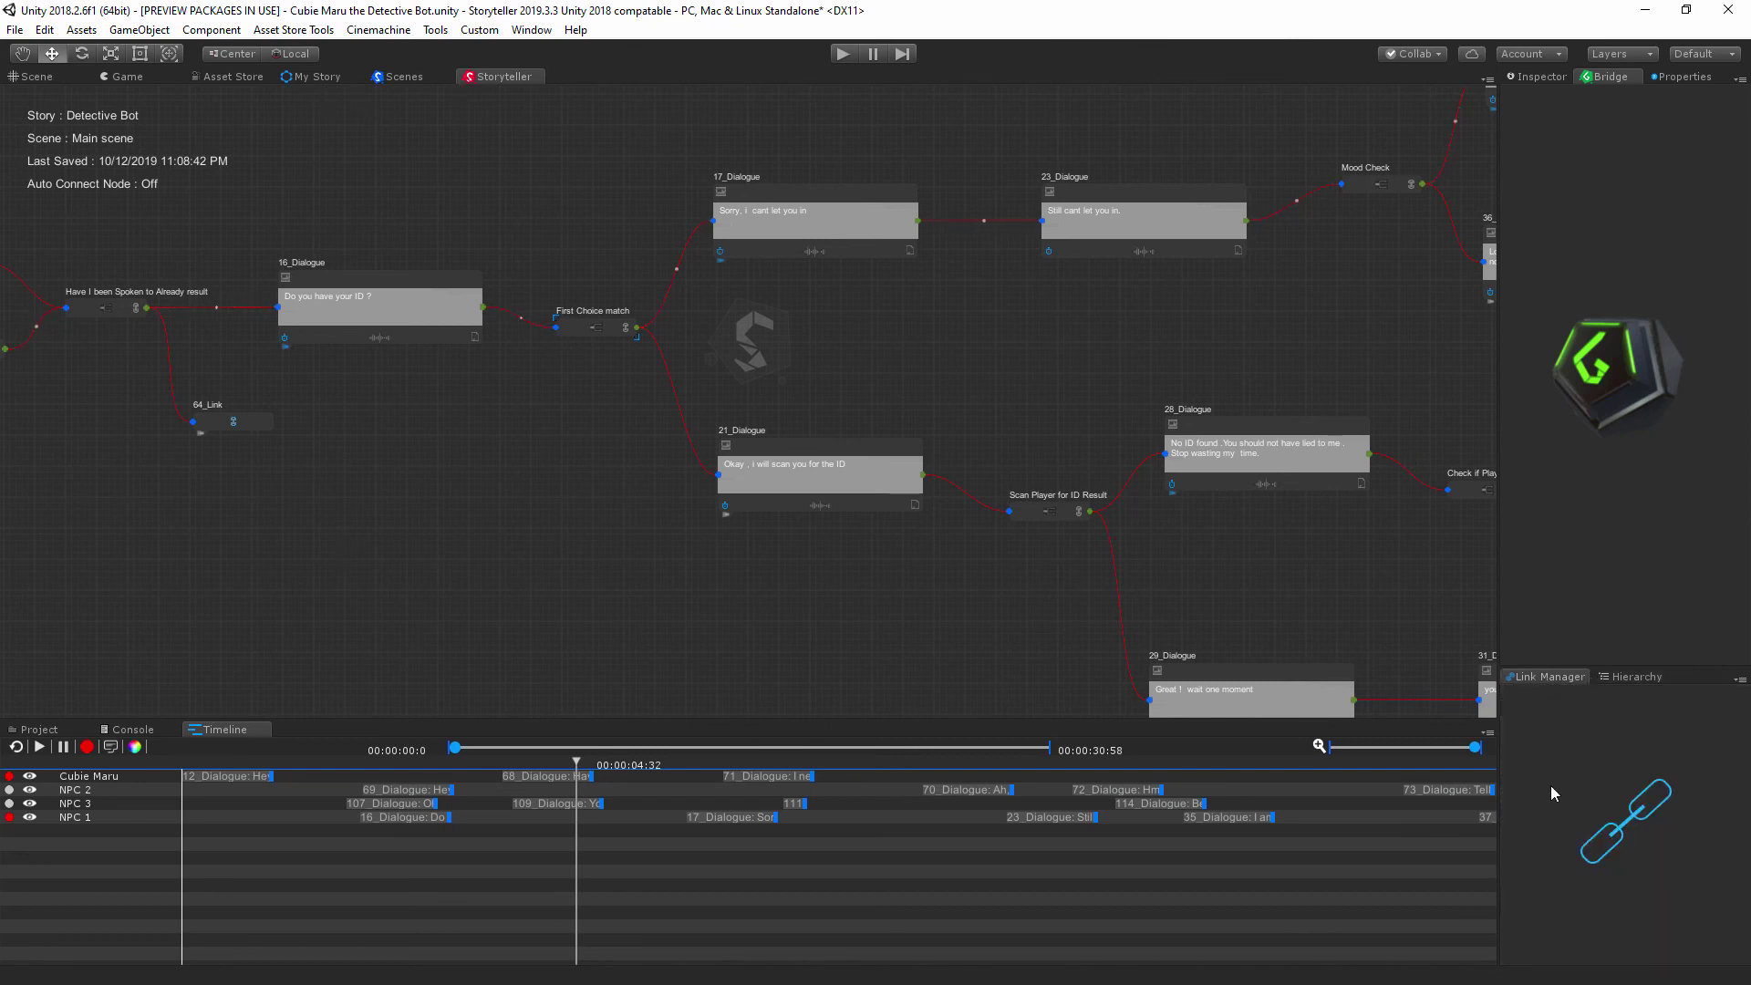